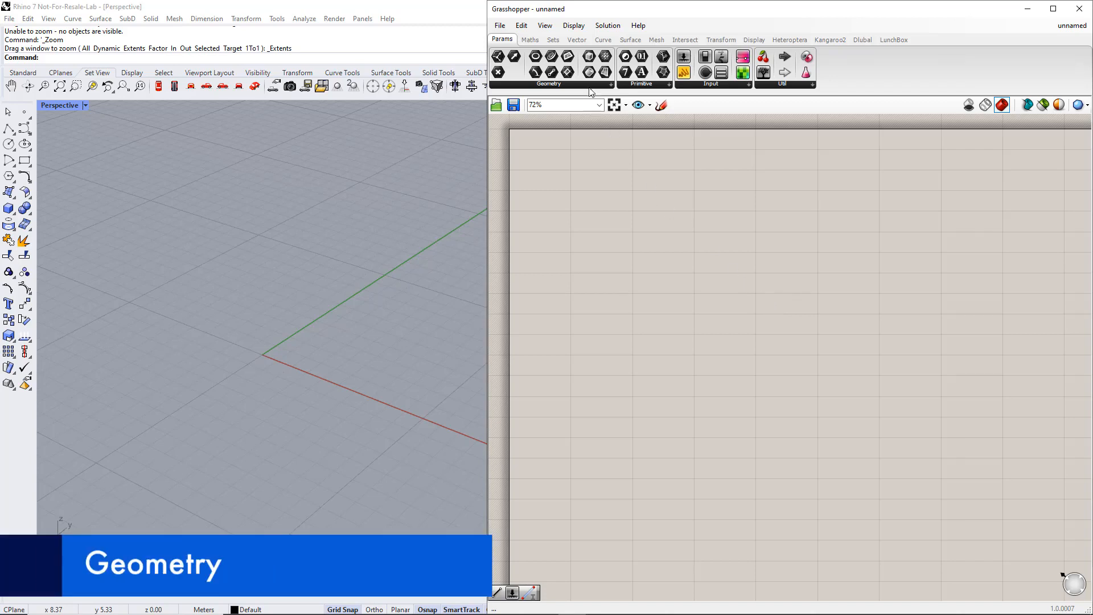
# Place a Construct Point component on the canvas and duplicate it directly below the original.
pyautogui.click(576, 39)
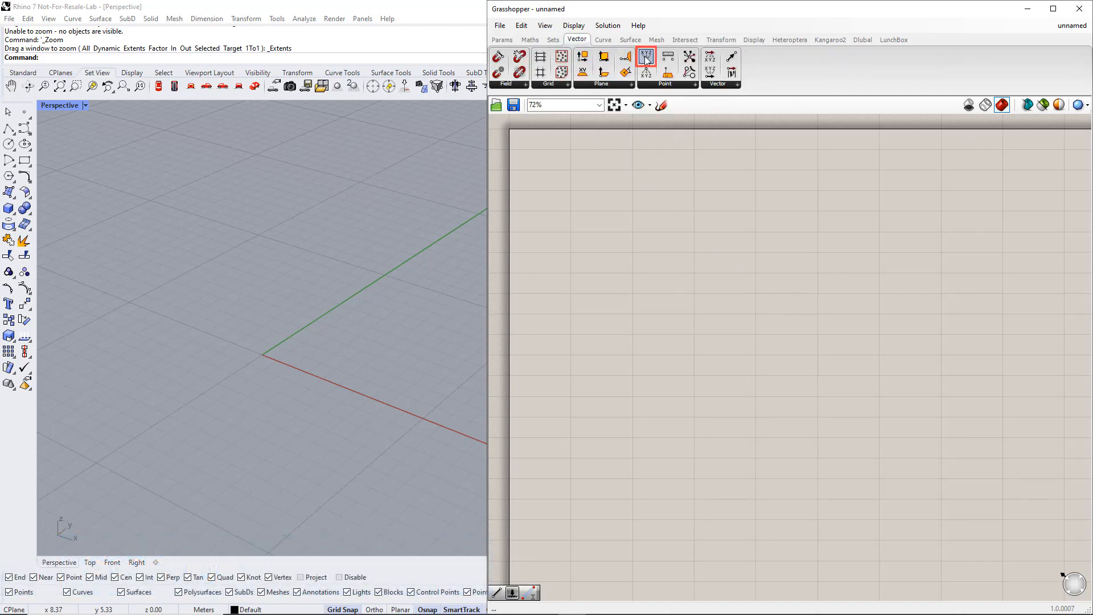
pyautogui.moveTo(646, 59); pyautogui.dragTo(703, 160)
pyautogui.moveTo(736, 333); pyautogui.dragTo(736, 333)
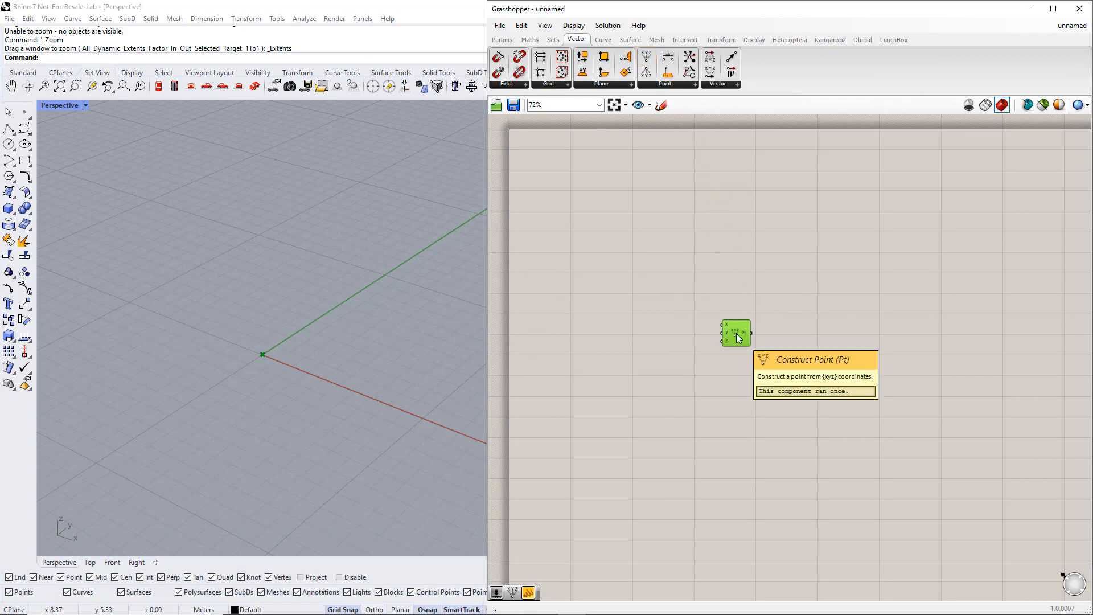
pyautogui.click(742, 370)
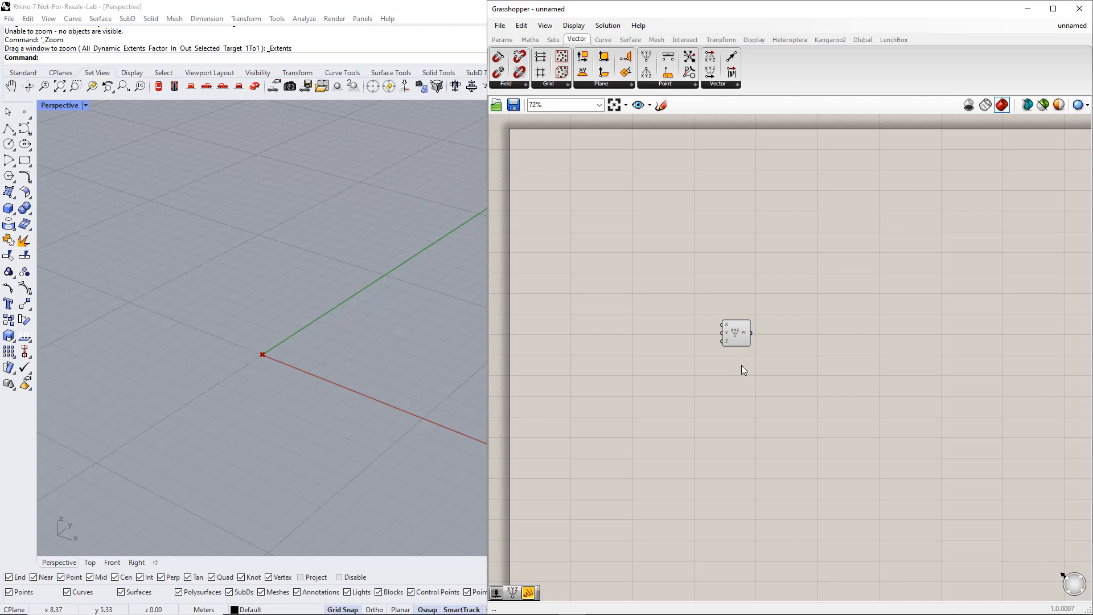
pyautogui.keyDown('alt'); pyautogui.moveTo(741, 363); pyautogui.dragTo(738, 390); pyautogui.keyUp('alt')
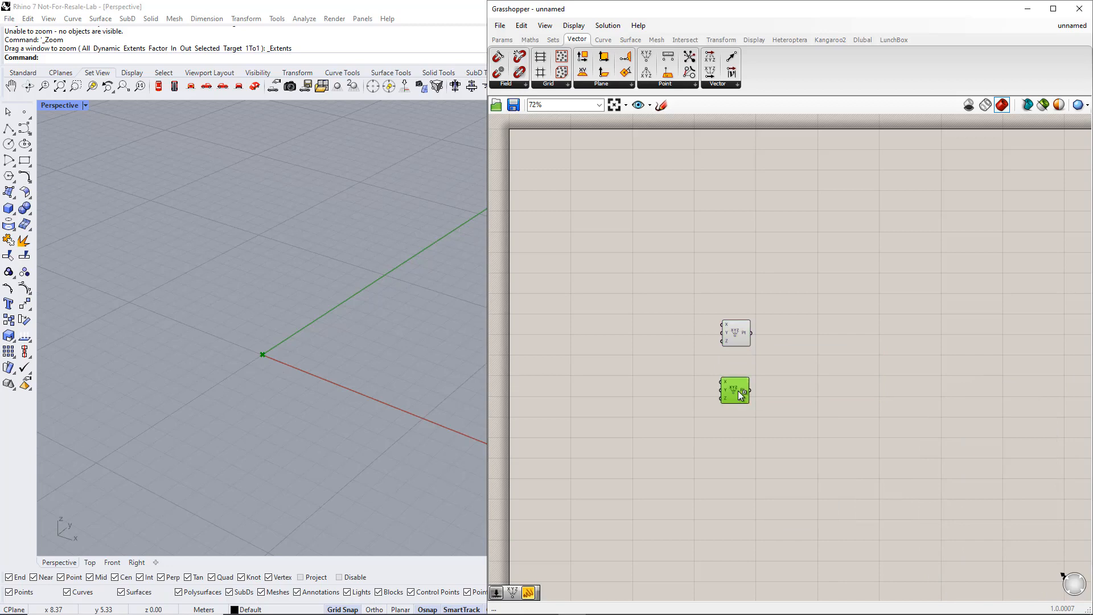
pyautogui.click(662, 384)
# Add a Number Slider beside the lower Construct Point and wire it into that component's X input.
pyautogui.click(502, 40)
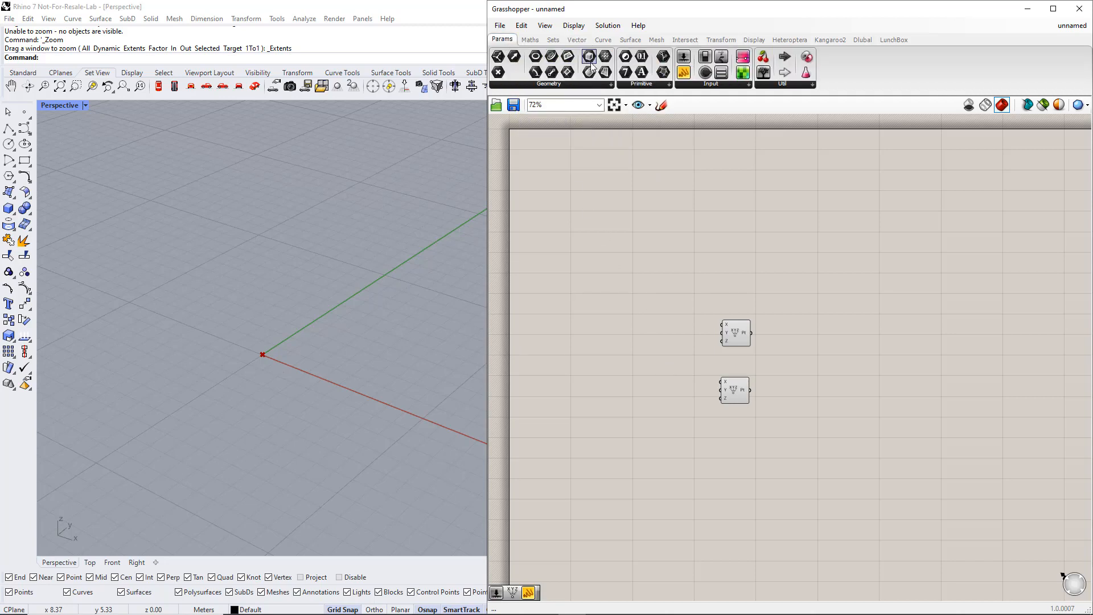
pyautogui.click(683, 83)
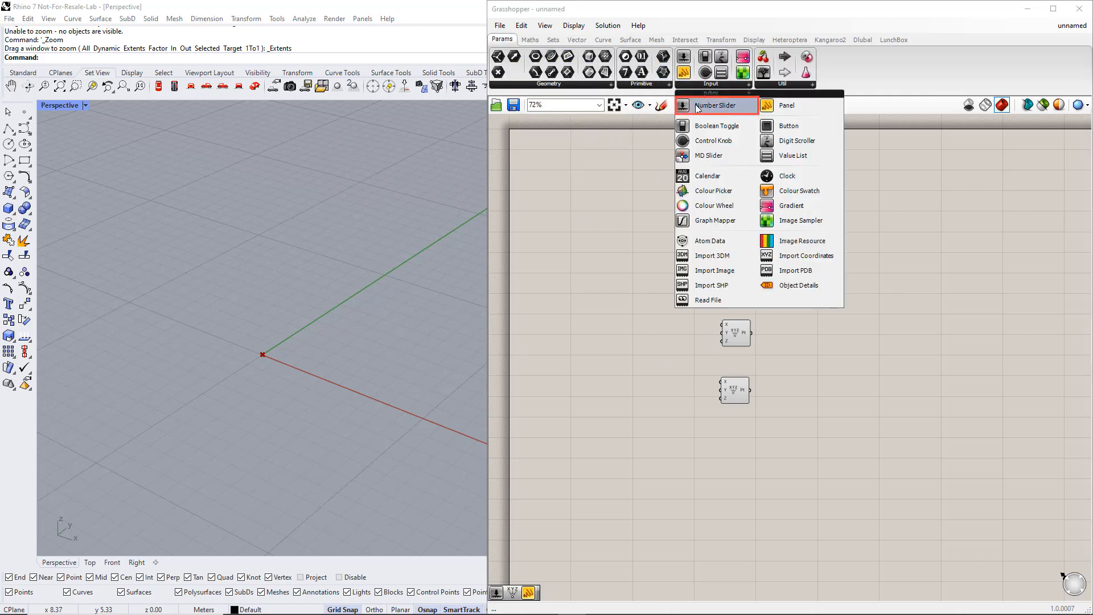
pyautogui.click(697, 107)
pyautogui.click(607, 387)
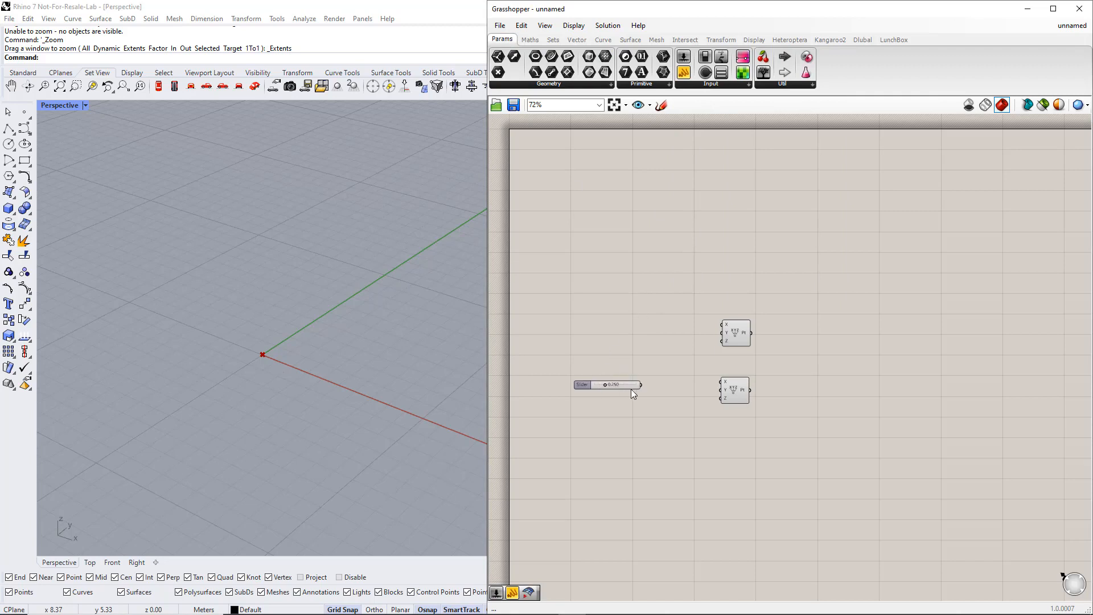
pyautogui.moveTo(678, 385); pyautogui.dragTo(715, 382)
# Set the number slider's numeric domain to a minimum of 1 and a maximum of 30.
pyautogui.click(600, 381)
pyautogui.doubleClick(601, 382)
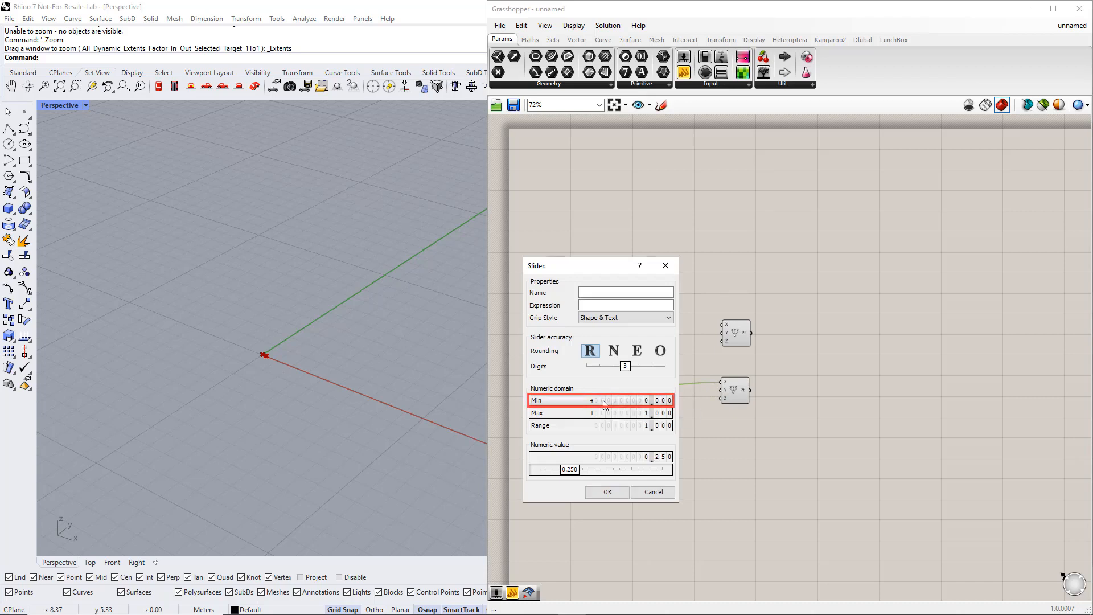
pyautogui.doubleClick(605, 403)
pyautogui.write('1')
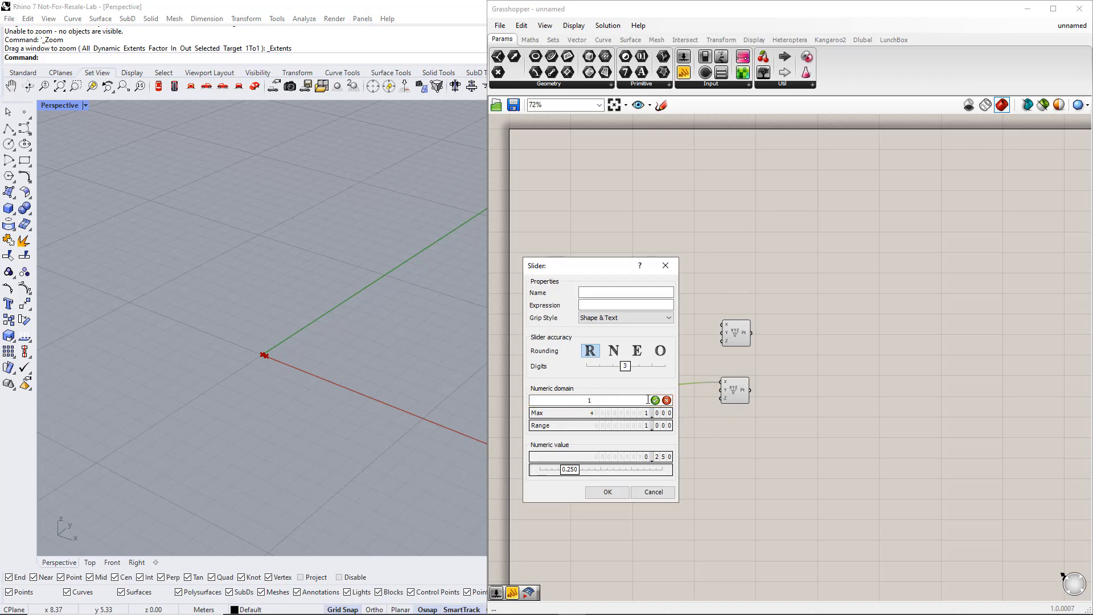
pyautogui.click(655, 400)
pyautogui.doubleClick(624, 413)
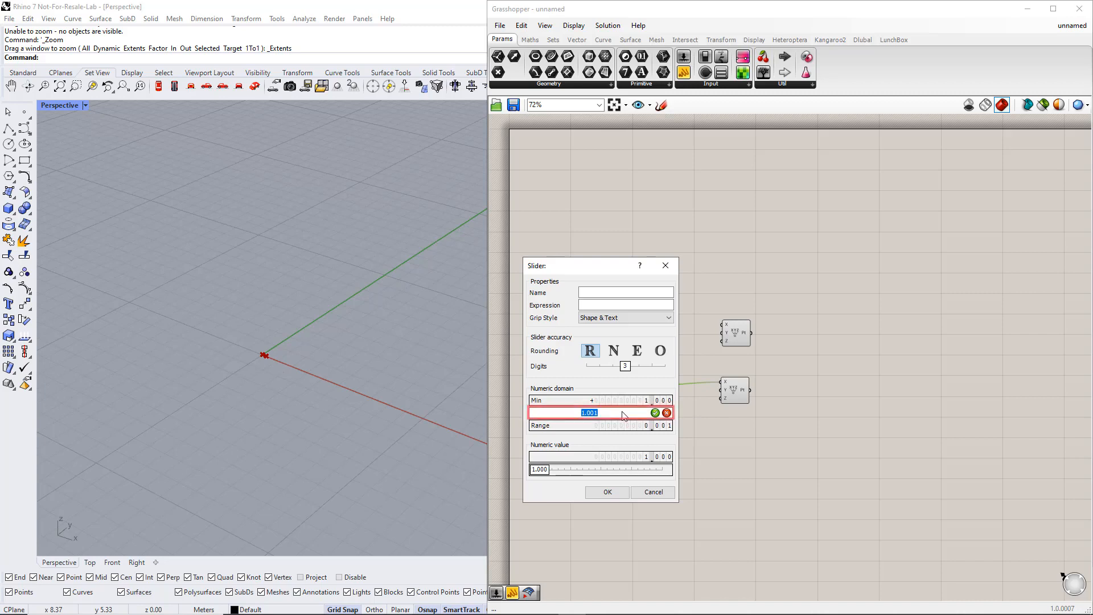
pyautogui.write('30')
pyautogui.click(655, 412)
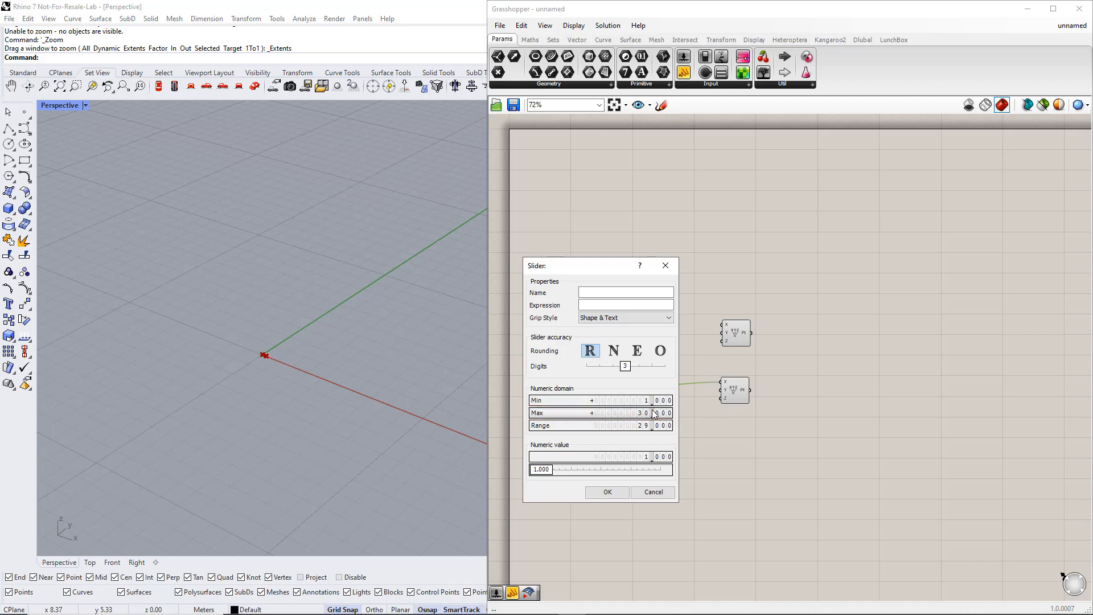
# Name the slider "Total length" and accept its settings.
pyautogui.click(594, 293)
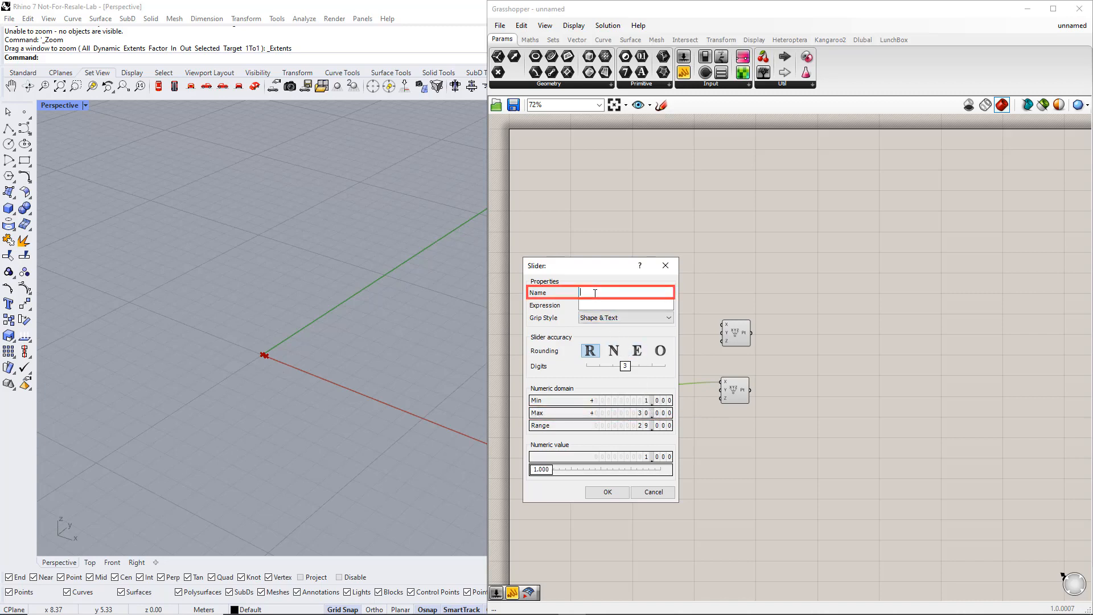
pyautogui.write('Total le')
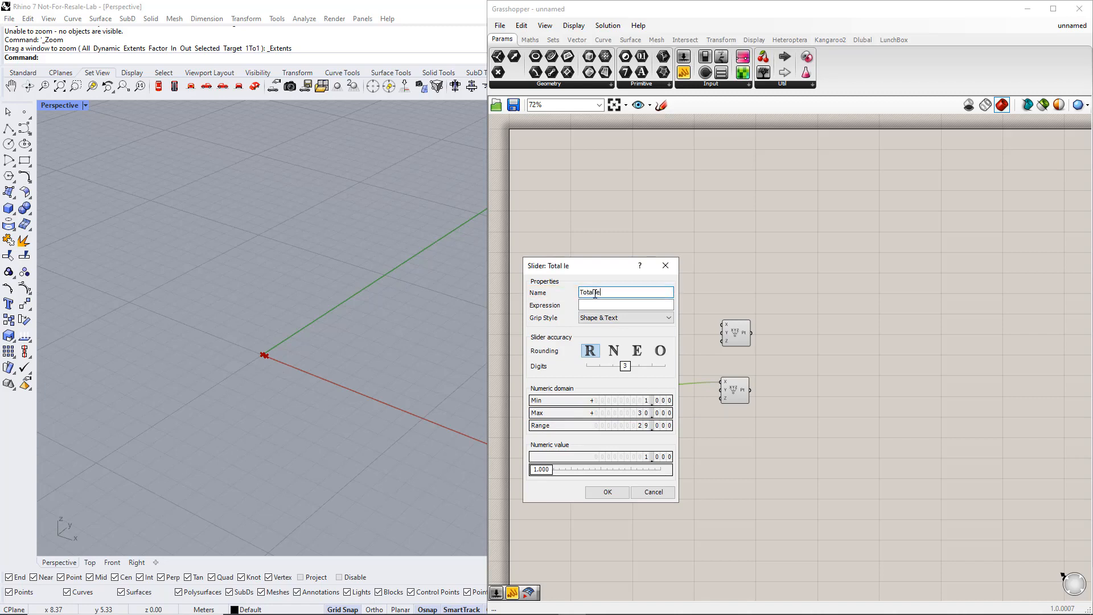
pyautogui.write('ngth')
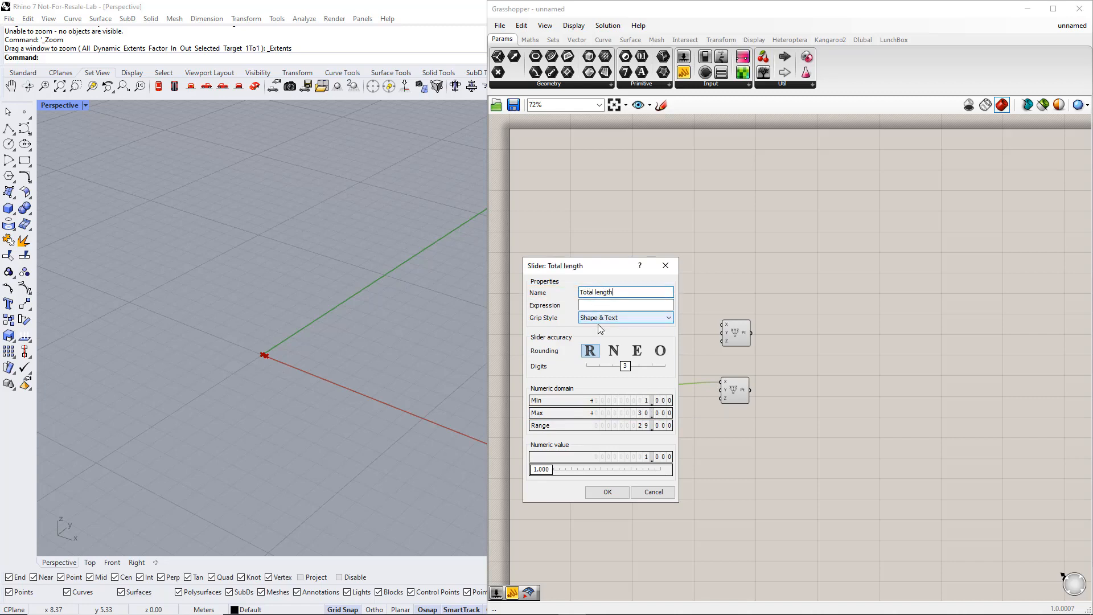
pyautogui.click(621, 493)
# Choose Floating point as the slider type for the Total length slider.
pyautogui.rightClick(617, 440)
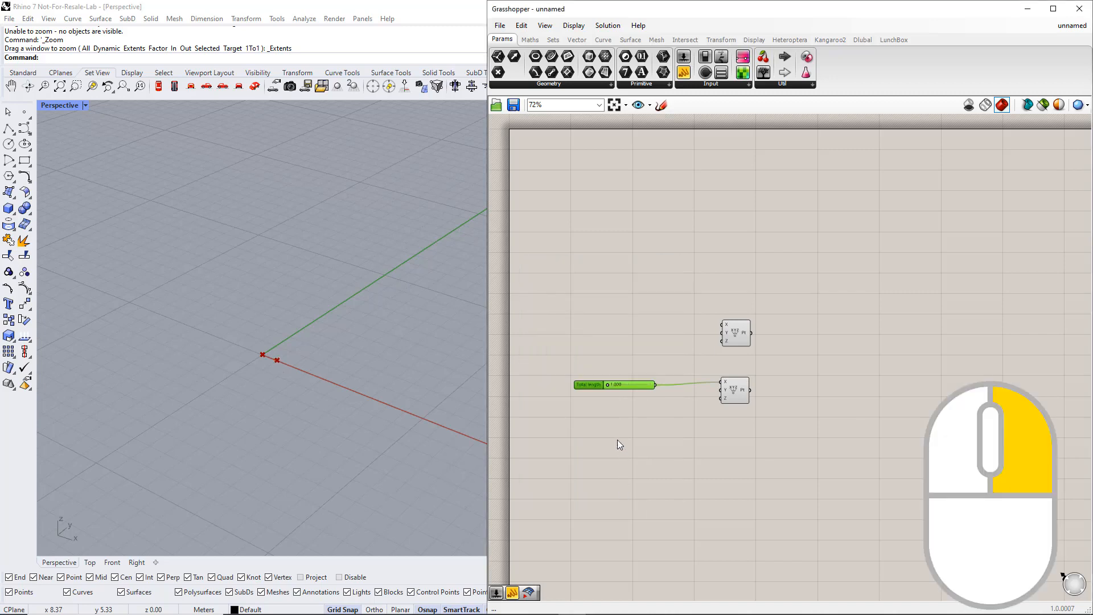
pyautogui.rightClick(592, 386)
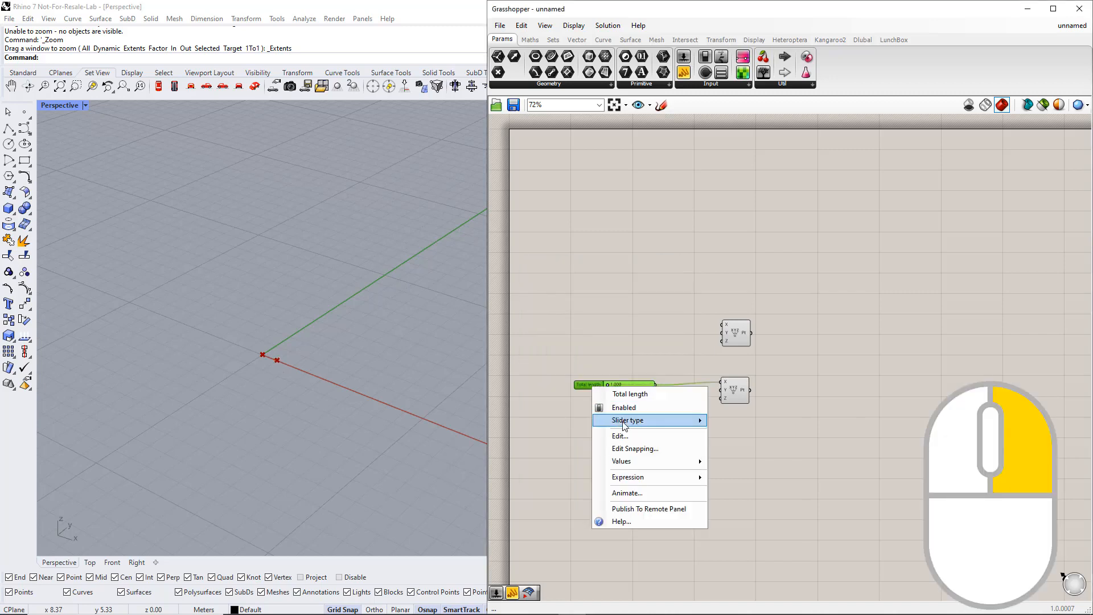
pyautogui.moveTo(669, 427)
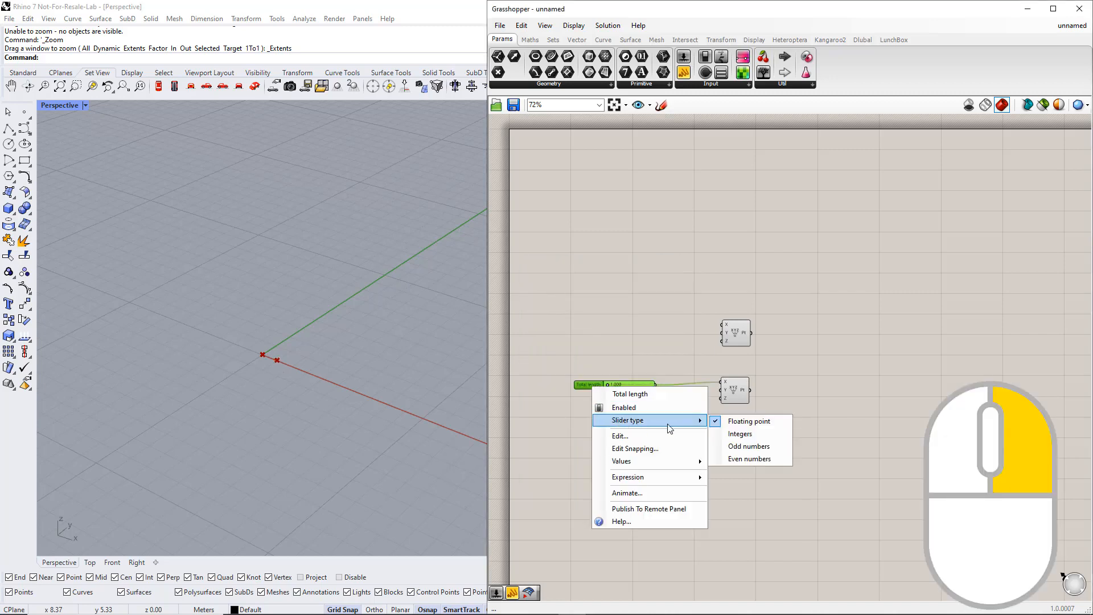
pyautogui.click(733, 422)
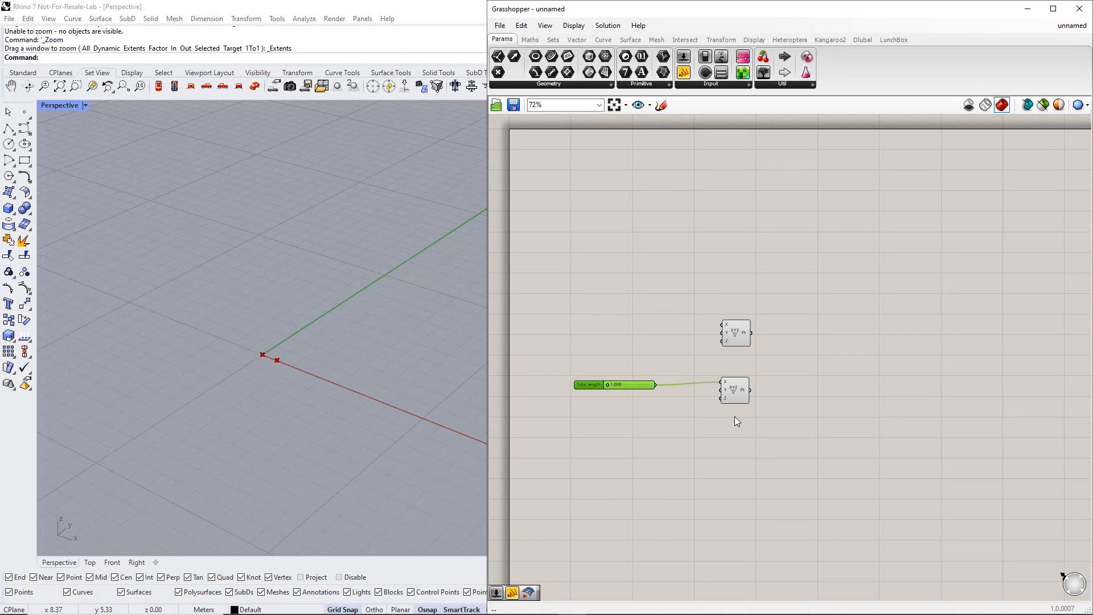
# Add a Line component between the two constructed points and lengthen the line with the Total length slider.
pyautogui.click(603, 39)
pyautogui.moveTo(641, 58); pyautogui.dragTo(785, 352)
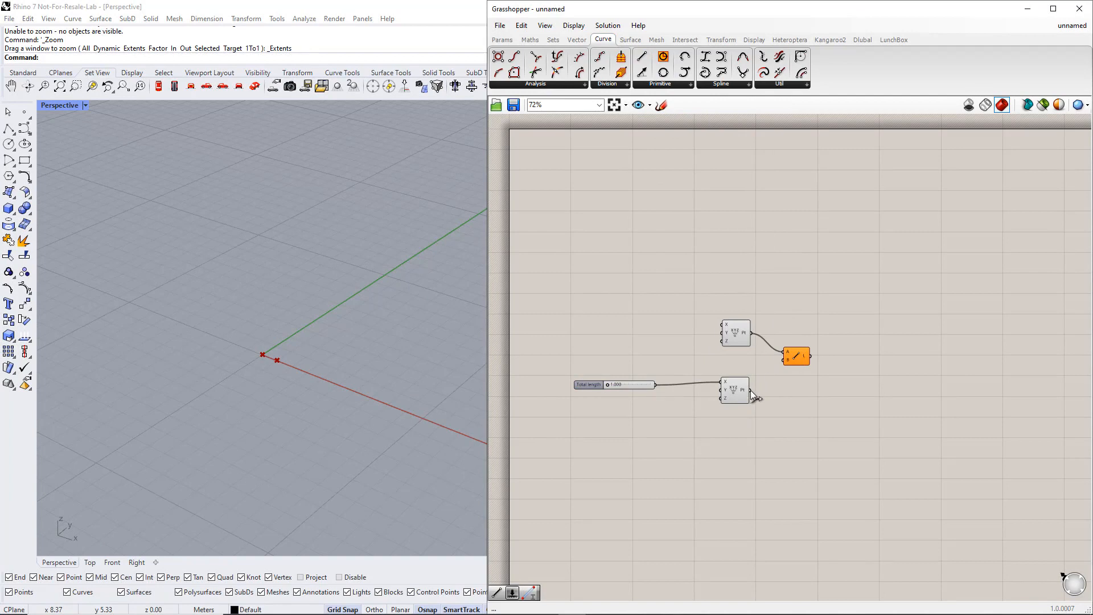
pyautogui.moveTo(751, 391); pyautogui.dragTo(781, 363)
pyautogui.click(797, 357)
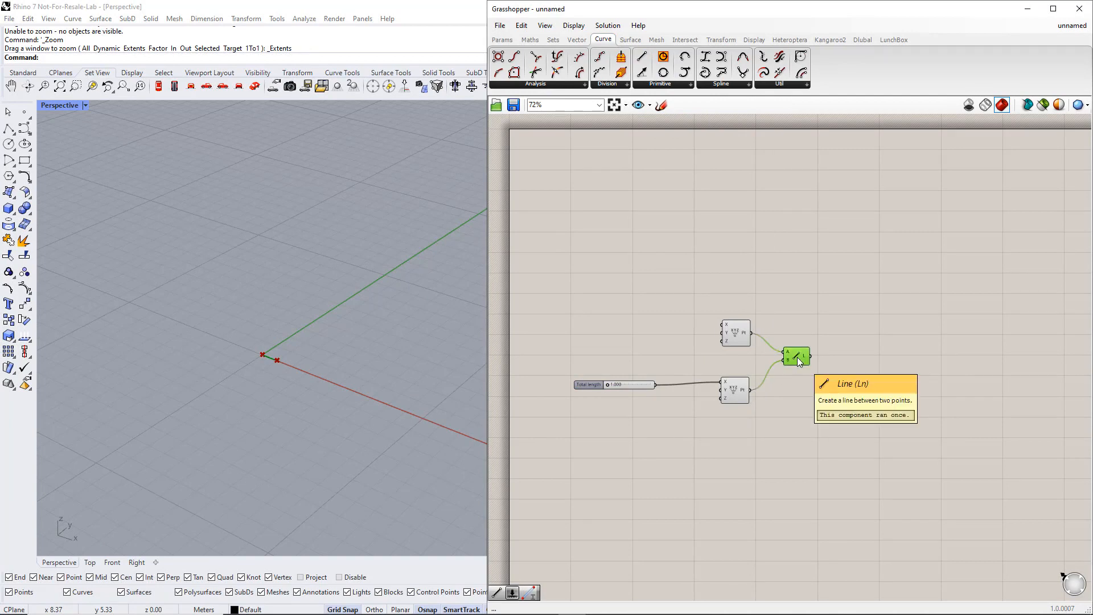
pyautogui.moveTo(608, 384); pyautogui.dragTo(617, 385)
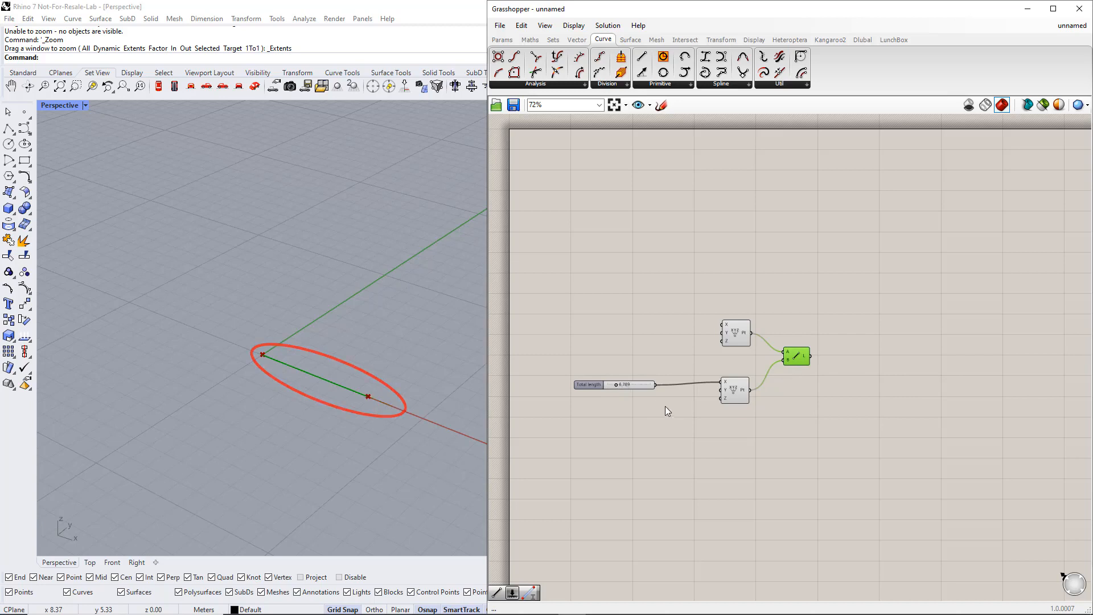
pyautogui.click(688, 418)
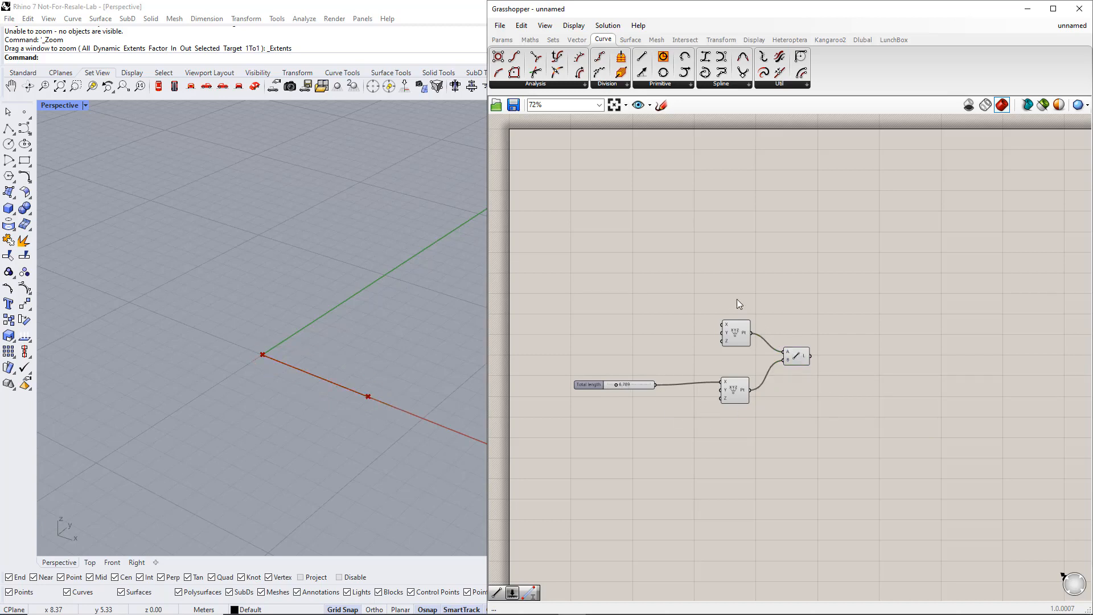
# Add a Curve Middle component and feed it the line to get the line's midpoint.
pyautogui.click(547, 85)
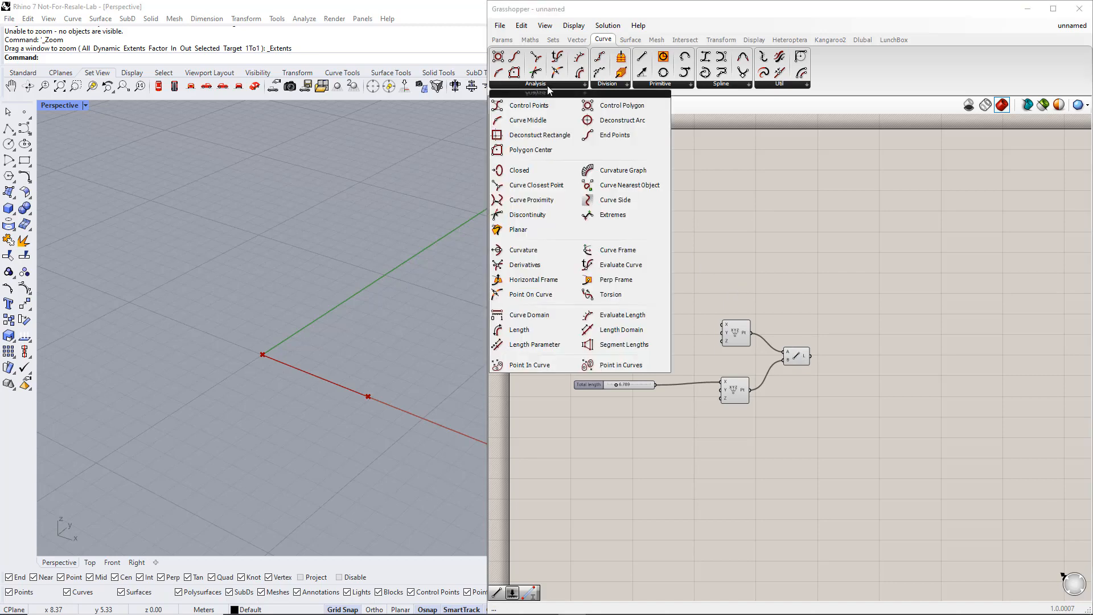
pyautogui.click(535, 121)
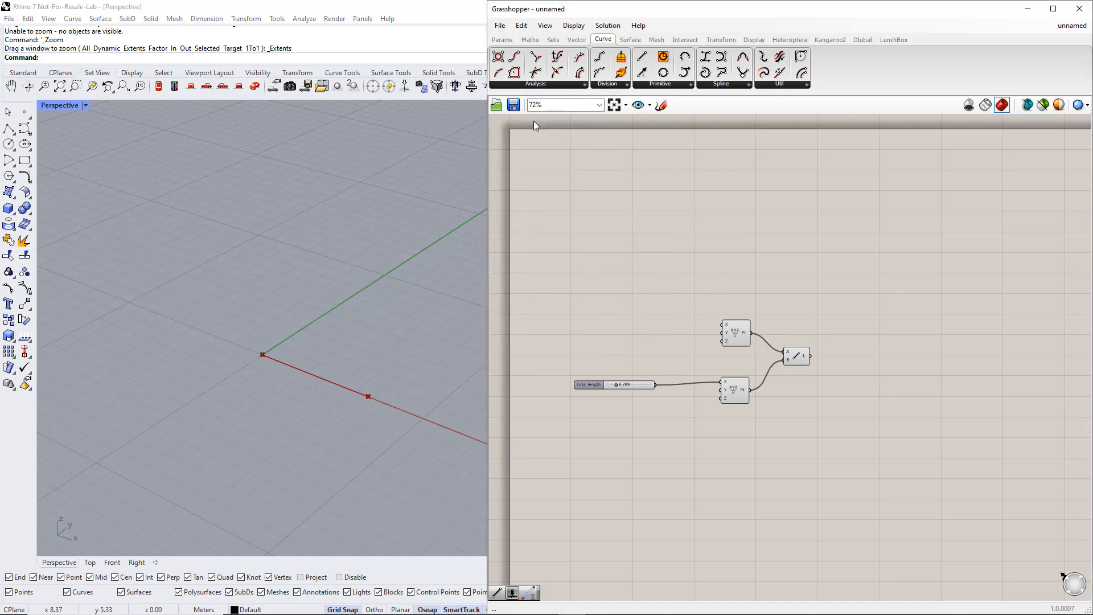
pyautogui.click(860, 352)
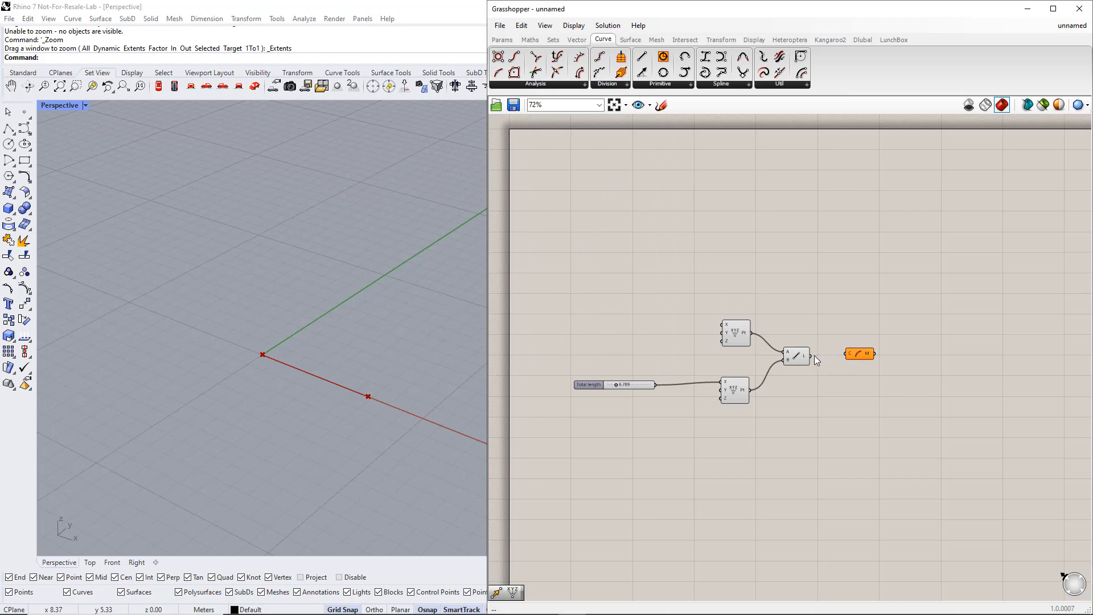
pyautogui.moveTo(811, 356); pyautogui.dragTo(858, 354)
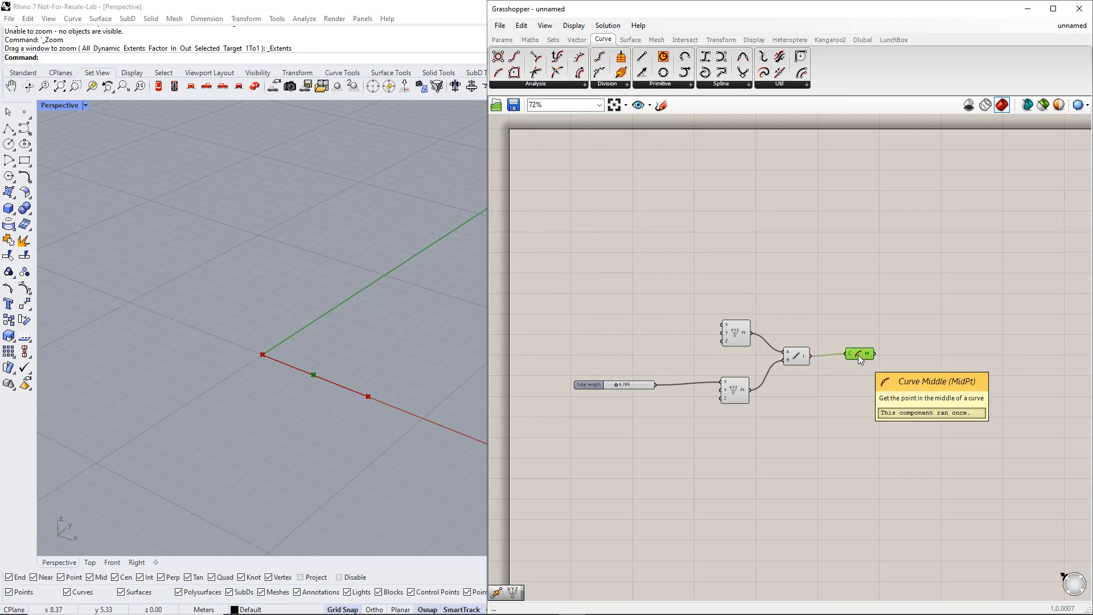
pyautogui.keyDown('shift'); pyautogui.moveTo(741, 415); pyautogui.dragTo(725, 322); pyautogui.keyUp('shift')
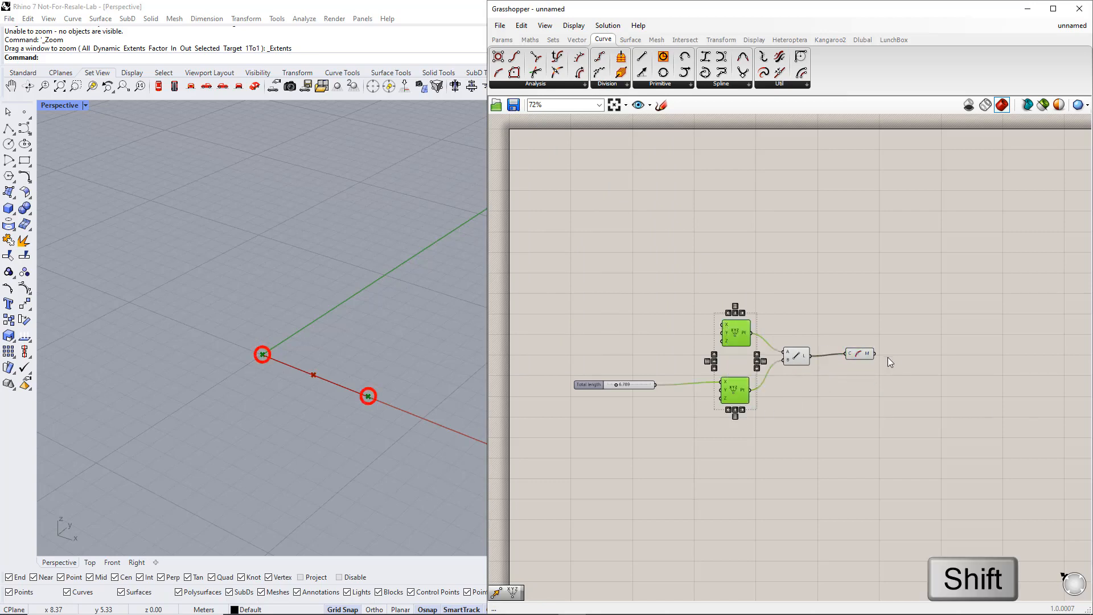
pyautogui.click(867, 267)
pyautogui.click(720, 39)
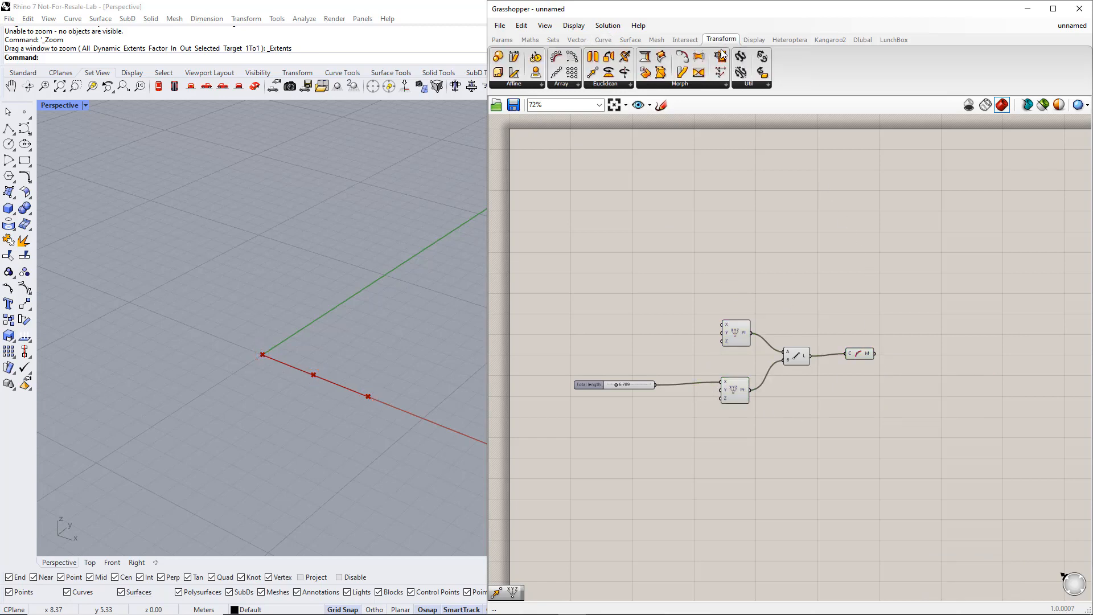
pyautogui.click(618, 85)
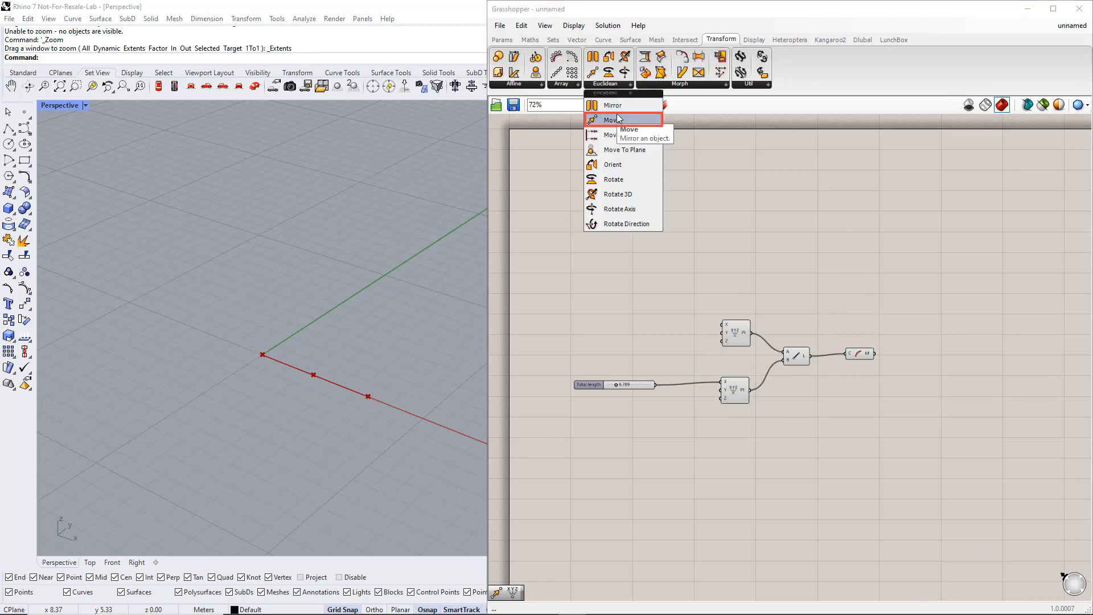
pyautogui.click(827, 257)
# Add two Move components, one above and one below the existing point and line components.
pyautogui.doubleClick(828, 261)
pyautogui.write('move')
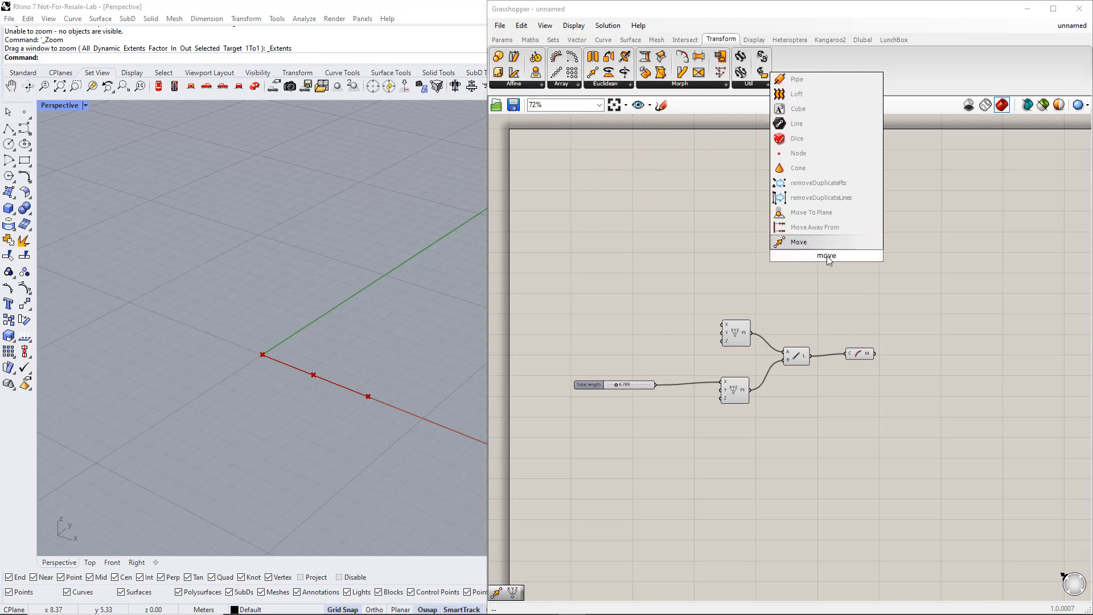
pyautogui.press('Return')
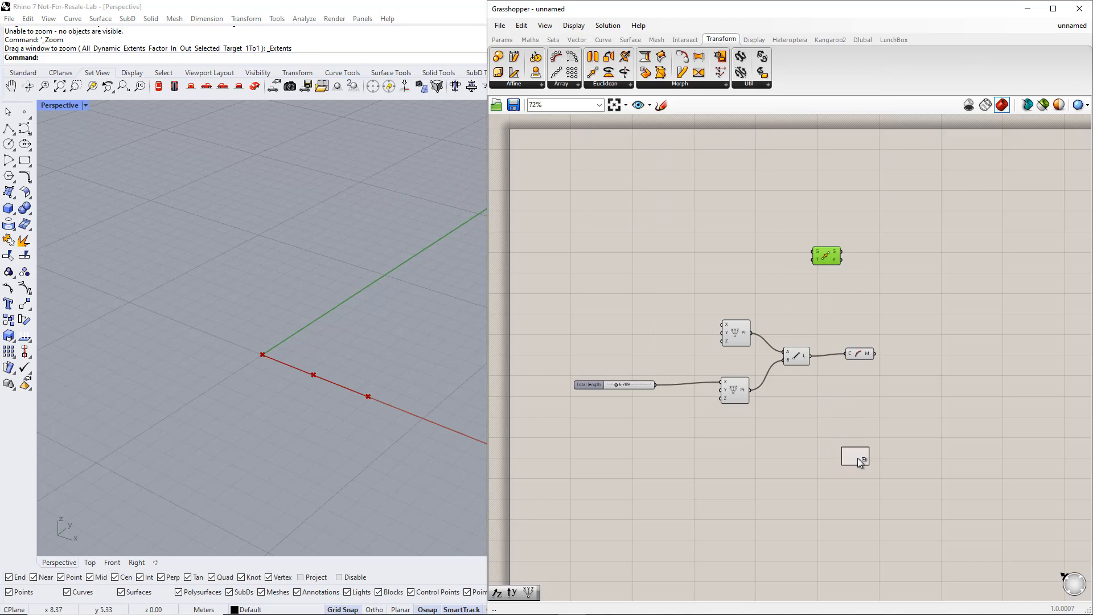
pyautogui.moveTo(834, 261); pyautogui.dragTo(893, 278)
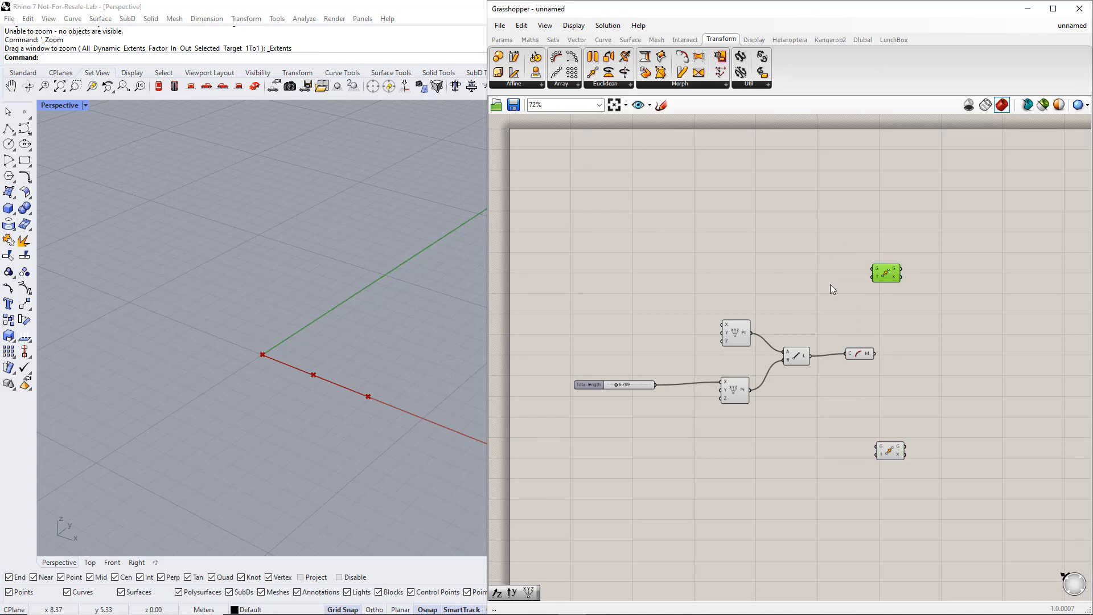
# Wire the upper Construct Point into the upper Move's geometry input and the lower Construct Point into the lower Move's geometry input.
pyautogui.moveTo(737, 296); pyautogui.dragTo(713, 407)
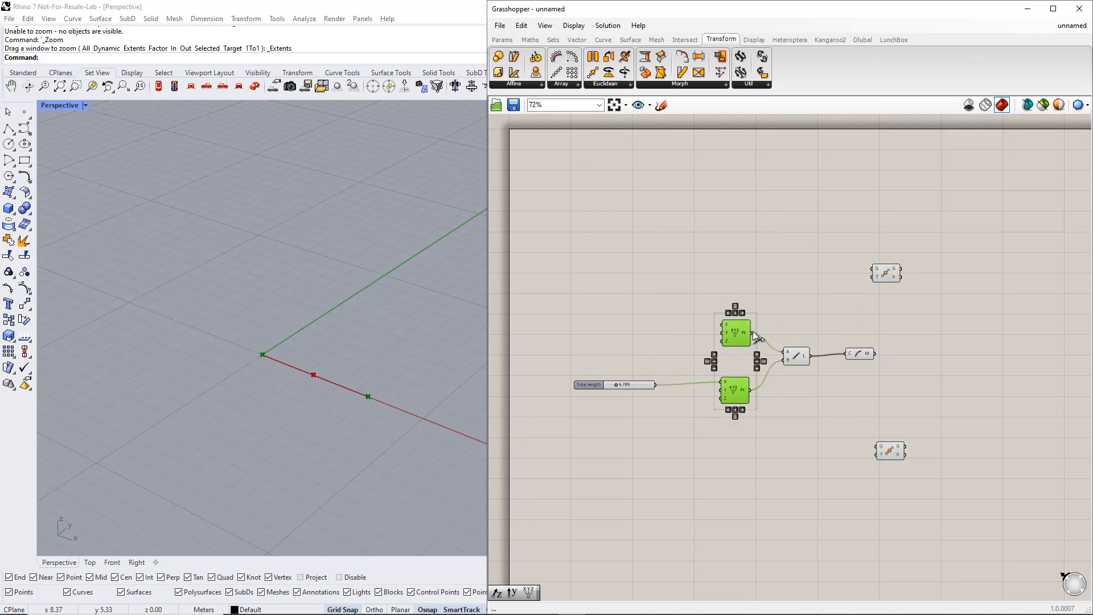
pyautogui.moveTo(751, 333); pyautogui.dragTo(872, 270)
pyautogui.moveTo(752, 391); pyautogui.dragTo(877, 447)
pyautogui.moveTo(929, 469); pyautogui.dragTo(894, 265)
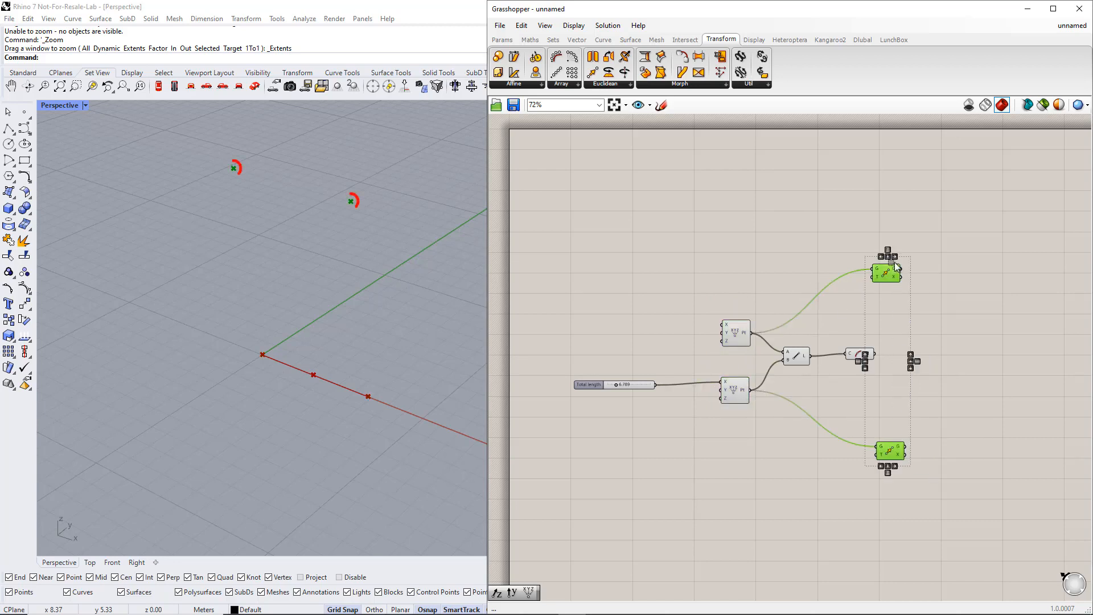
pyautogui.click(891, 312)
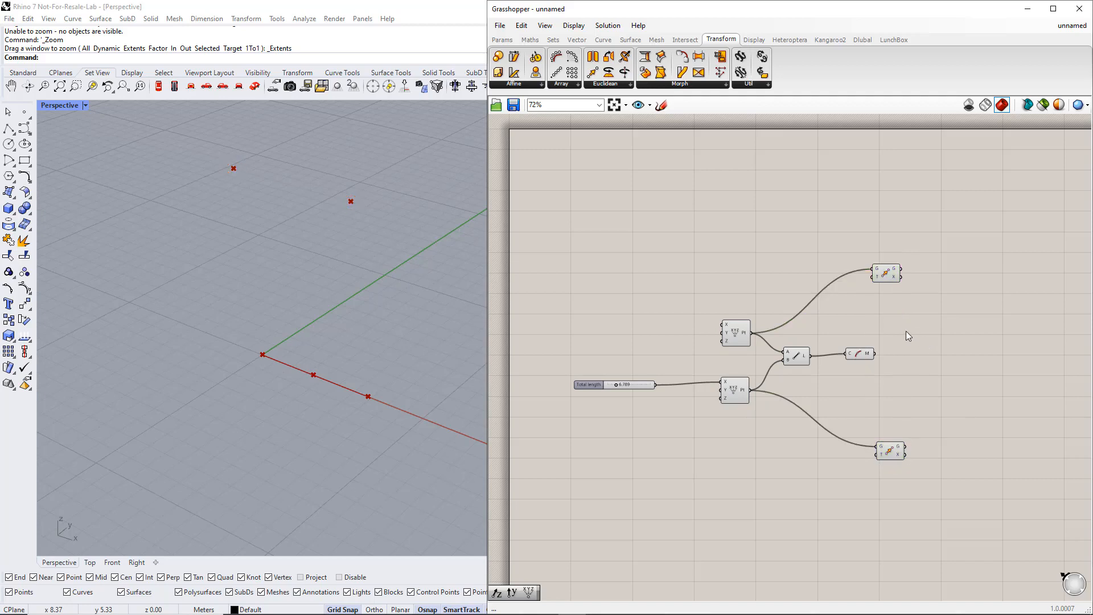
# Add a Unit Z vector and wire it into the motion inputs of both Move components.
pyautogui.click(577, 39)
pyautogui.click(730, 85)
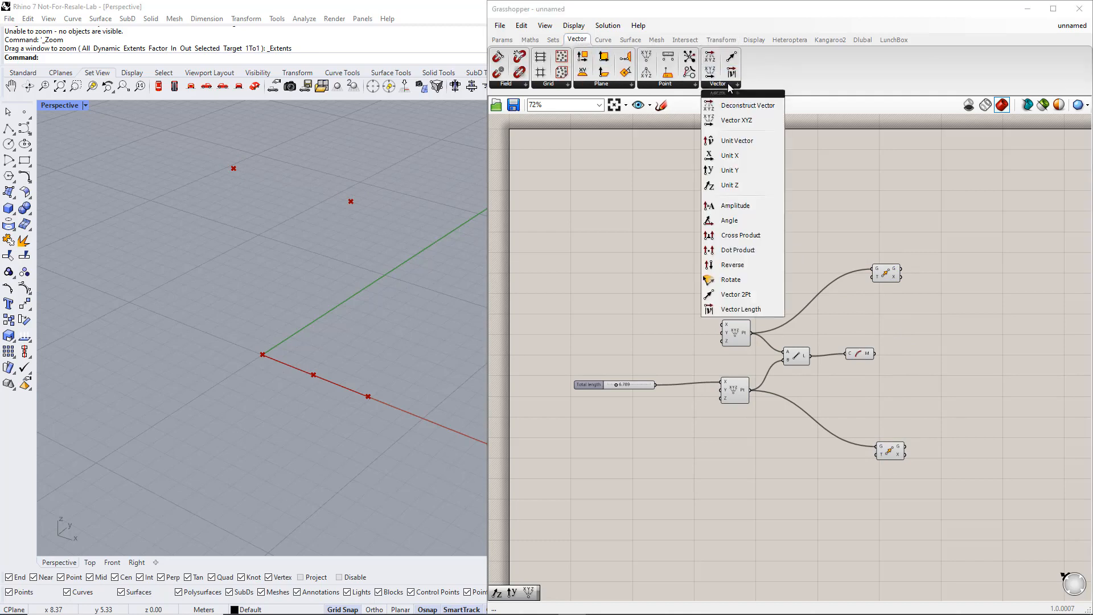
pyautogui.doubleClick(842, 391)
pyautogui.write('unit z')
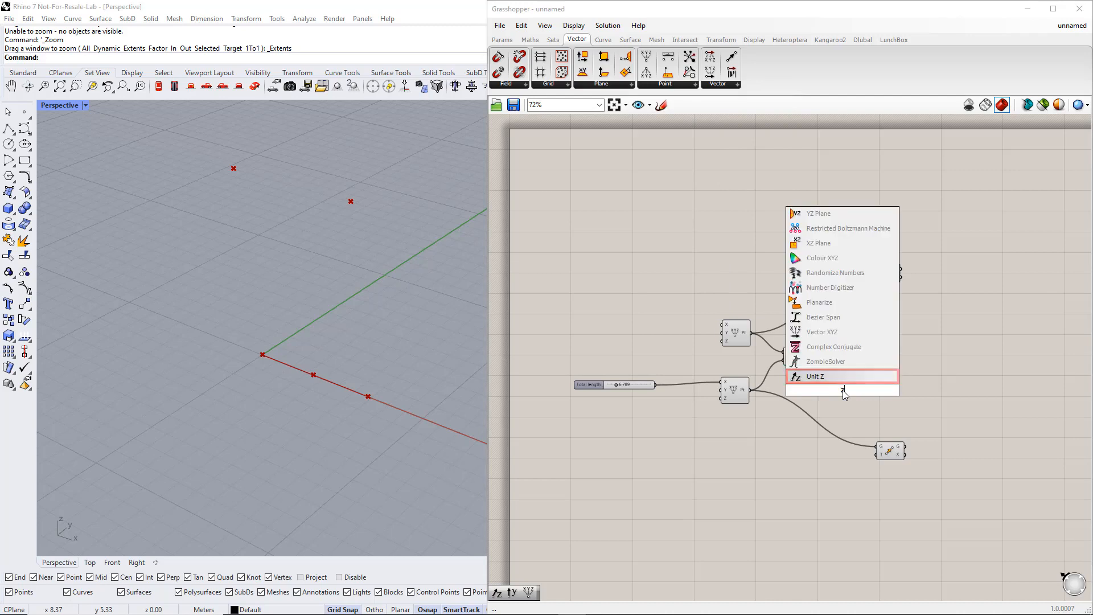
pyautogui.press('Return')
pyautogui.moveTo(856, 391); pyautogui.dragTo(872, 277)
pyautogui.moveTo(876, 453); pyautogui.dragTo(798, 440)
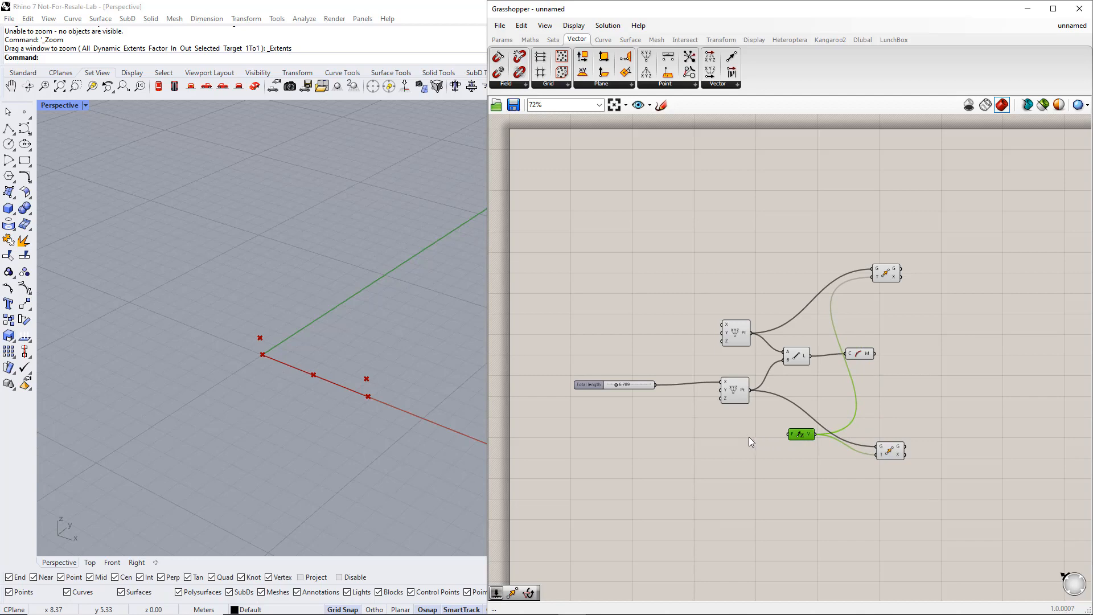
# Add a number slider from 1 to 5, name it Side height, and feed it into the Unit Z factor.
pyautogui.doubleClick(728, 437)
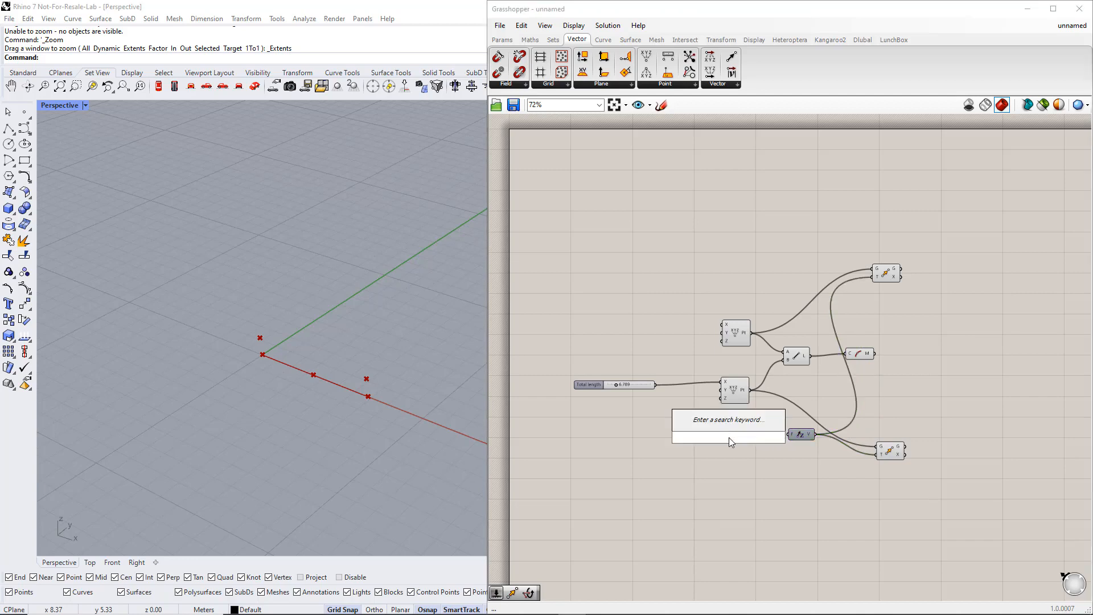
pyautogui.write('1')
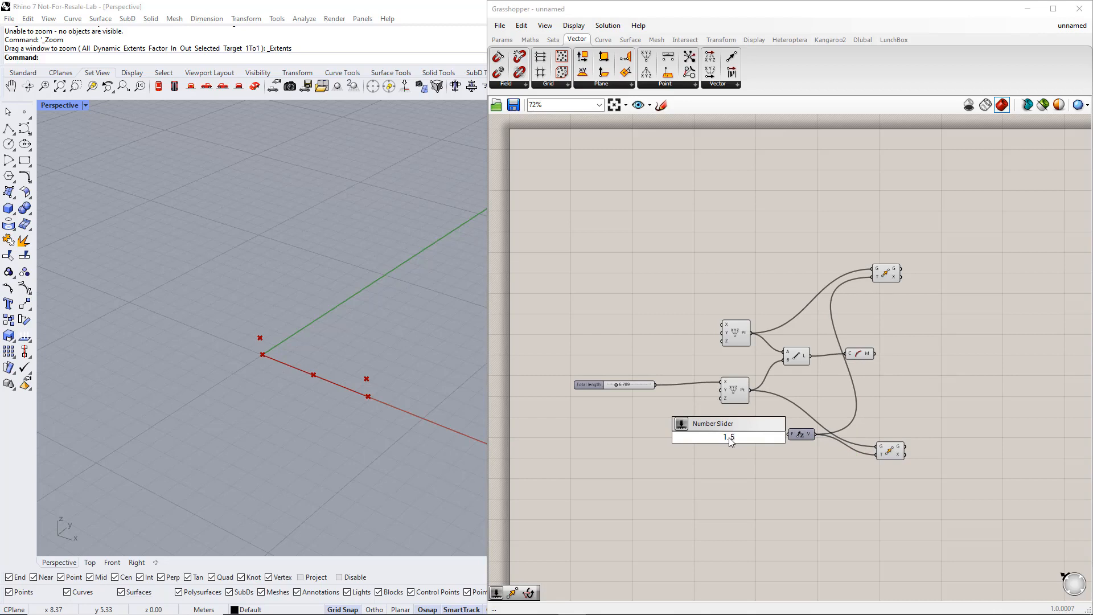
pyautogui.write('.5')
pyautogui.press('Return')
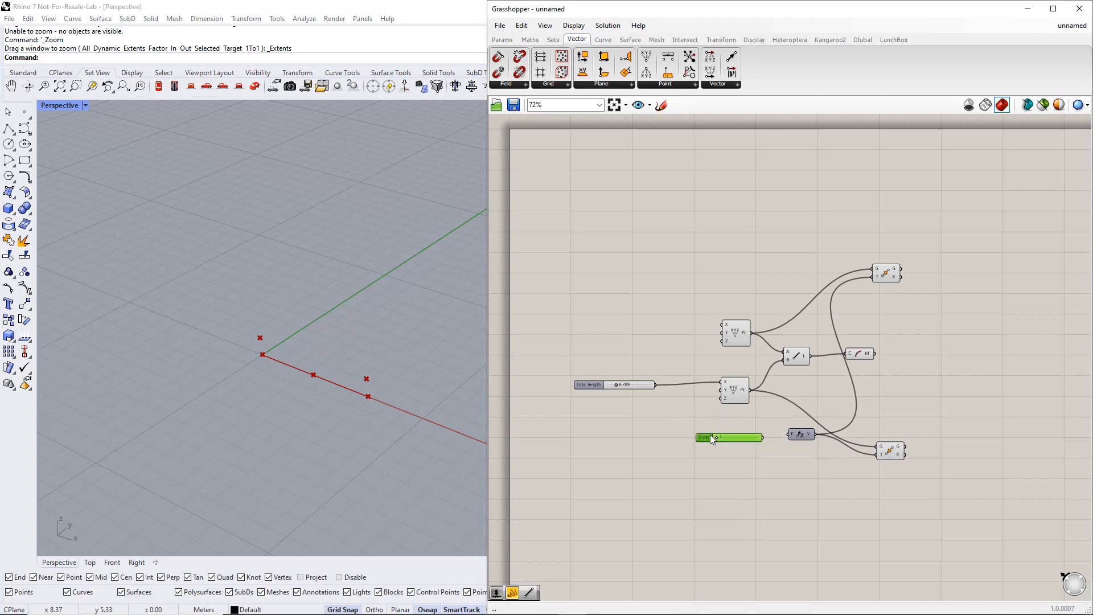
pyautogui.doubleClick(709, 436)
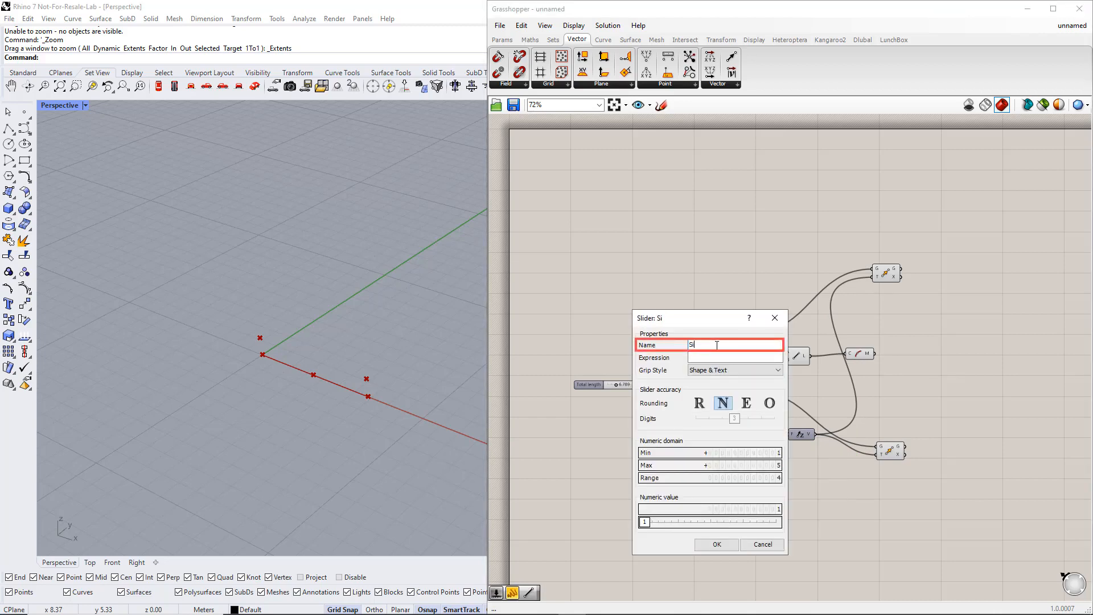
pyautogui.write('Side height')
pyautogui.click(714, 543)
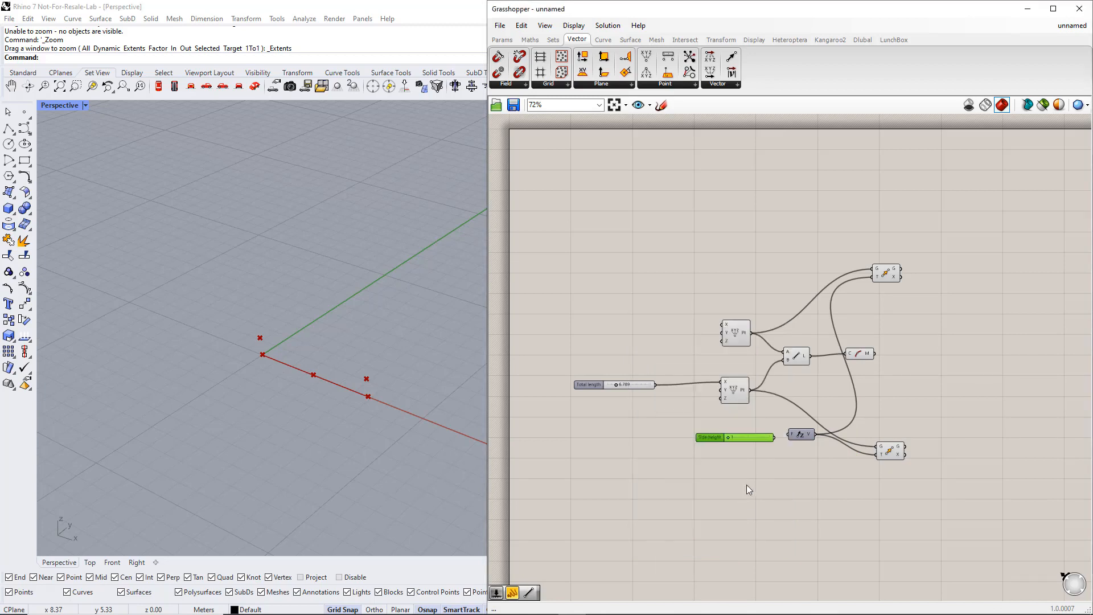
pyautogui.click(803, 457)
# Add a third Move component beyond Curve Middle and wire the line's midpoint into its geometry input.
pyautogui.click(859, 354)
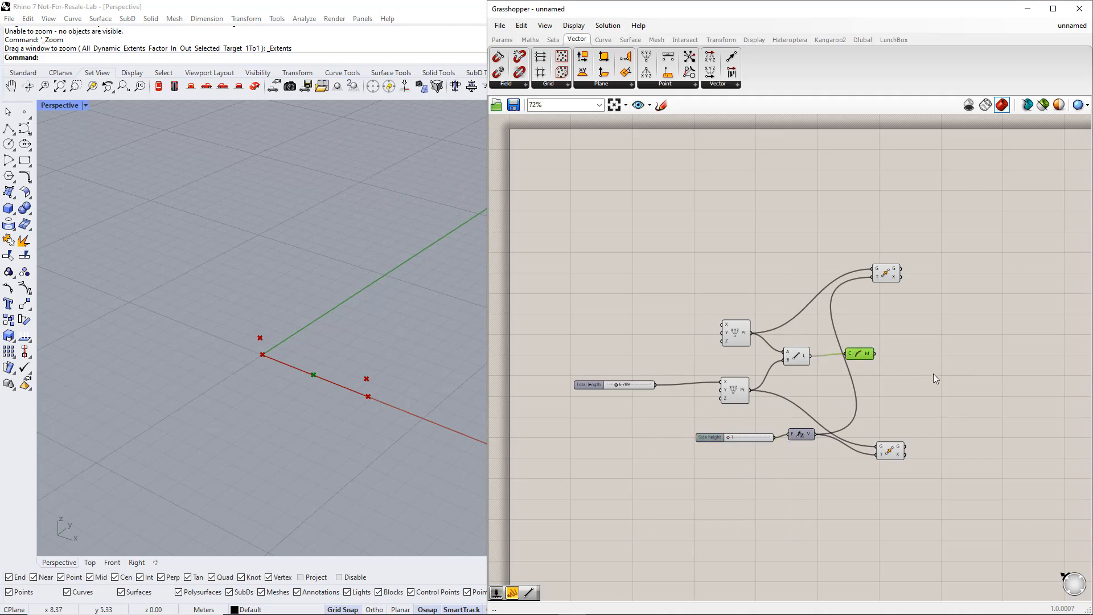
pyautogui.moveTo(935, 377); pyautogui.dragTo(866, 378, button='right')
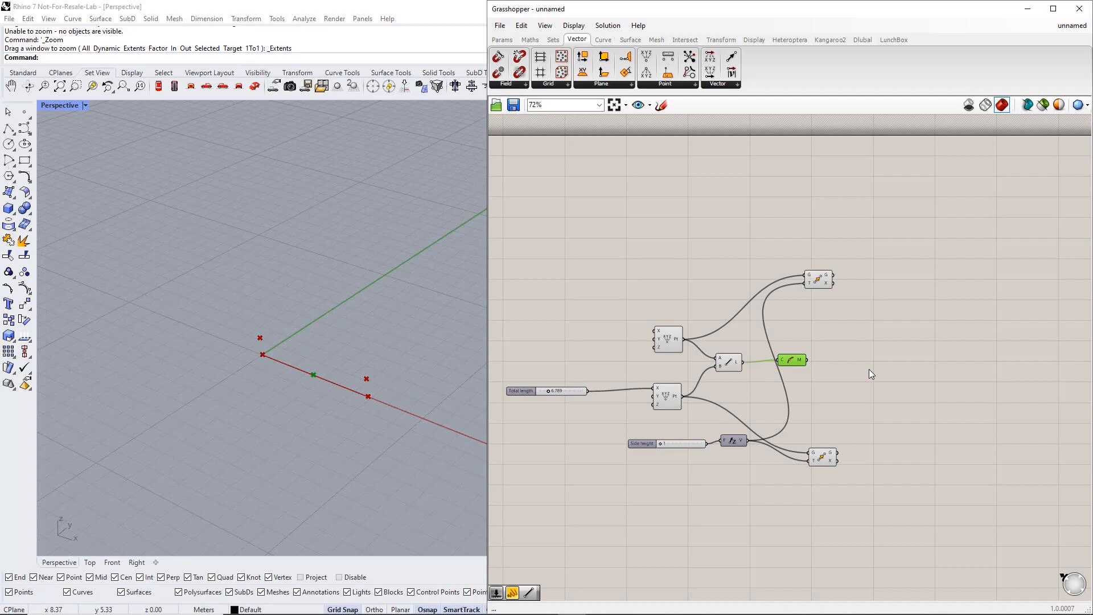
pyautogui.doubleClick(869, 363)
pyautogui.write('mo')
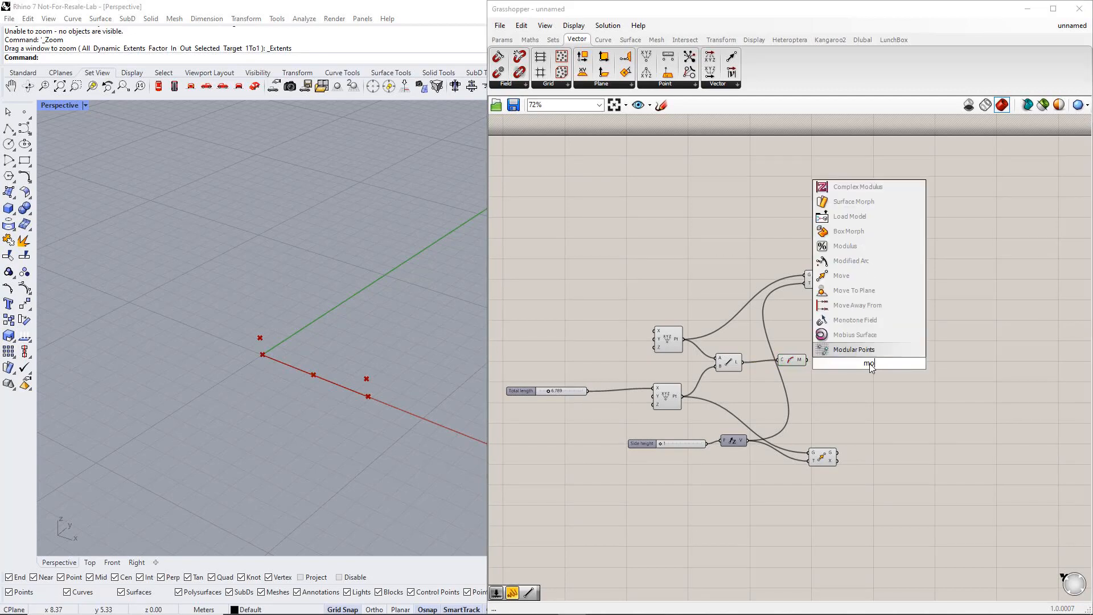
pyautogui.write('ve')
pyautogui.press('Return')
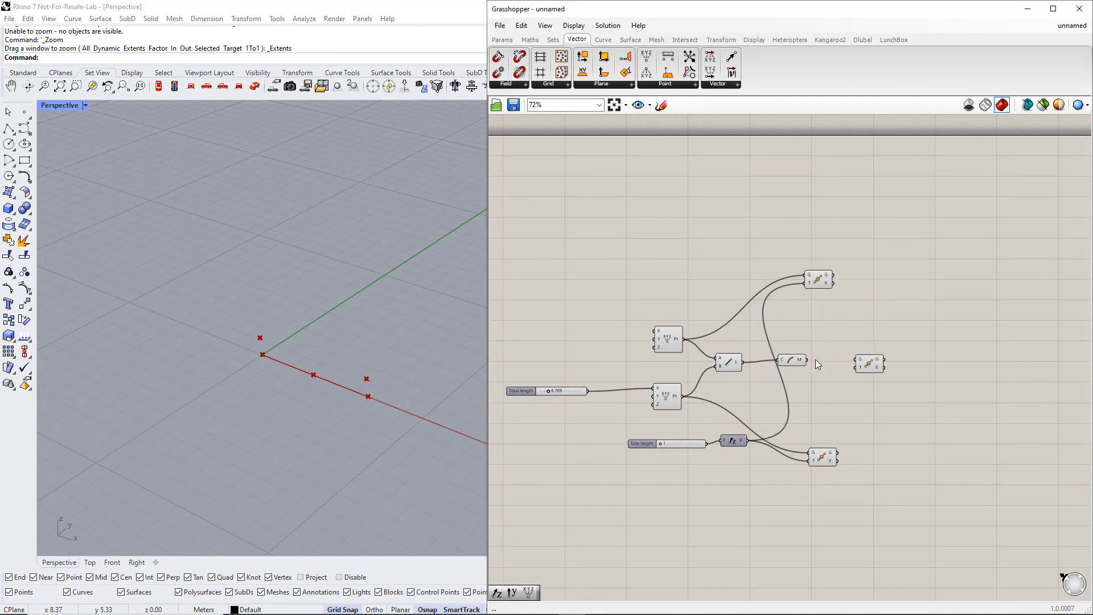
pyautogui.moveTo(806, 359); pyautogui.dragTo(905, 364)
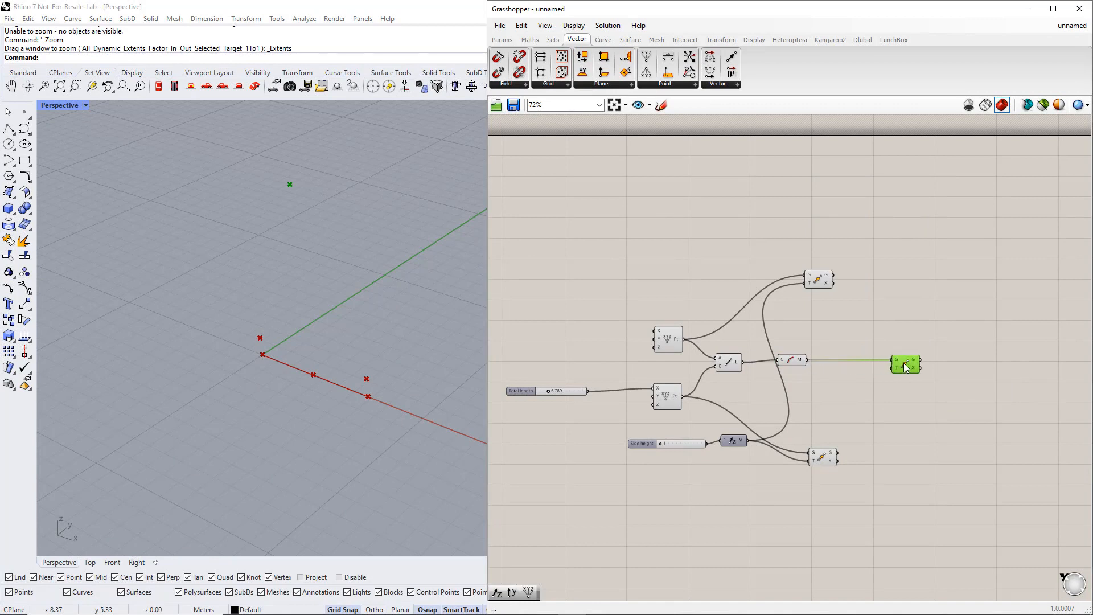
# Add a second Unit Z vector and wire it into the midpoint Move's motion input.
pyautogui.doubleClick(875, 390)
pyautogui.write('unit z')
pyautogui.press('Return')
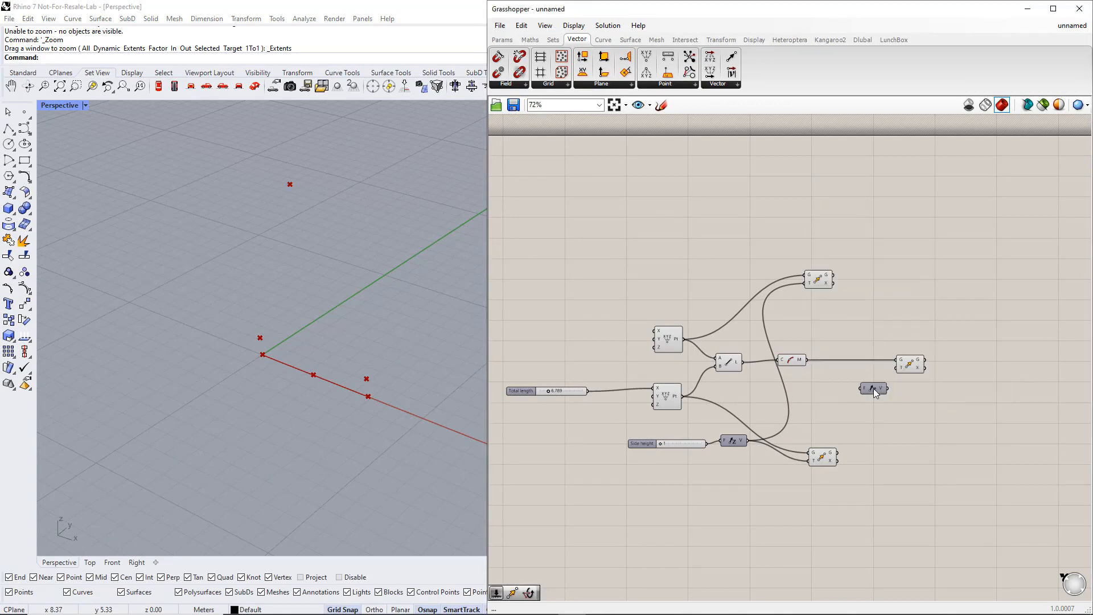
pyautogui.moveTo(909, 370); pyautogui.dragTo(907, 398)
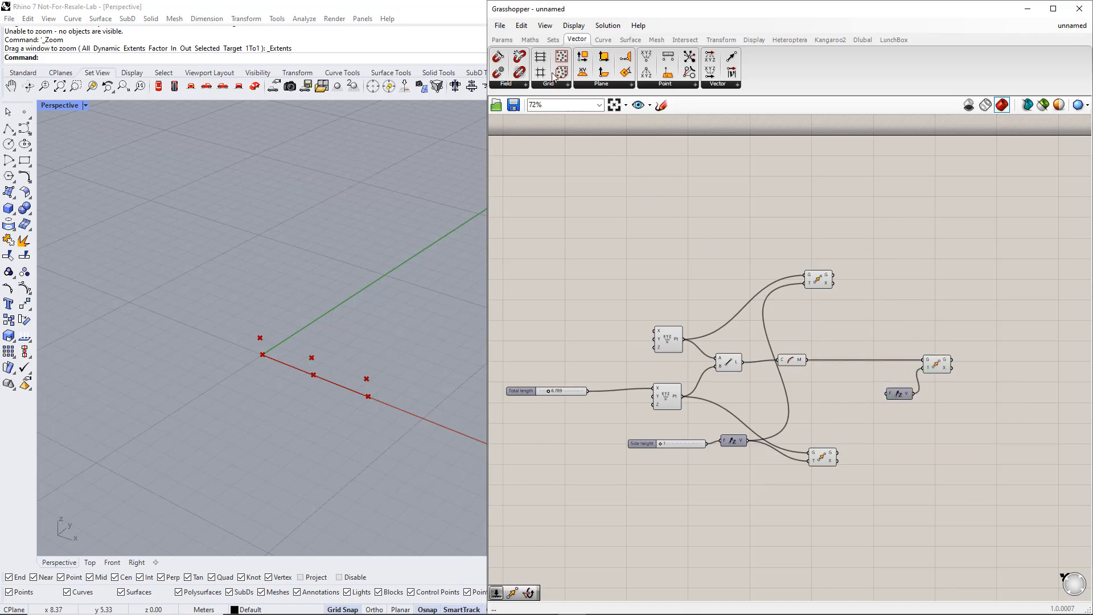
# Add an Expression component near the second Unit Z and set its expression to x+y.
pyautogui.click(530, 40)
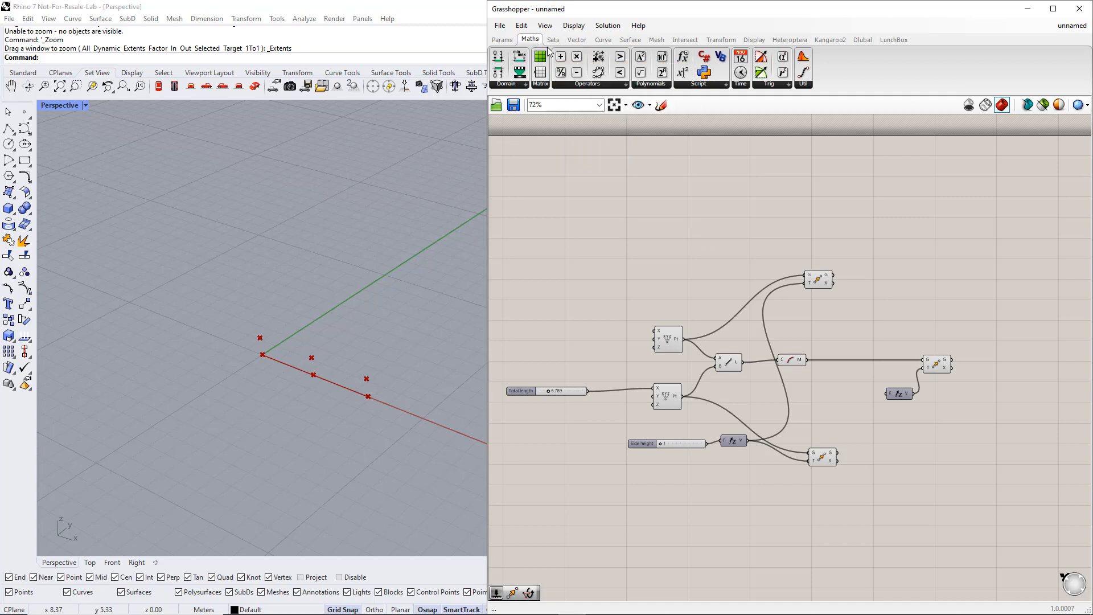
pyautogui.click(701, 87)
pyautogui.click(708, 121)
pyautogui.click(832, 411)
pyautogui.doubleClick(831, 413)
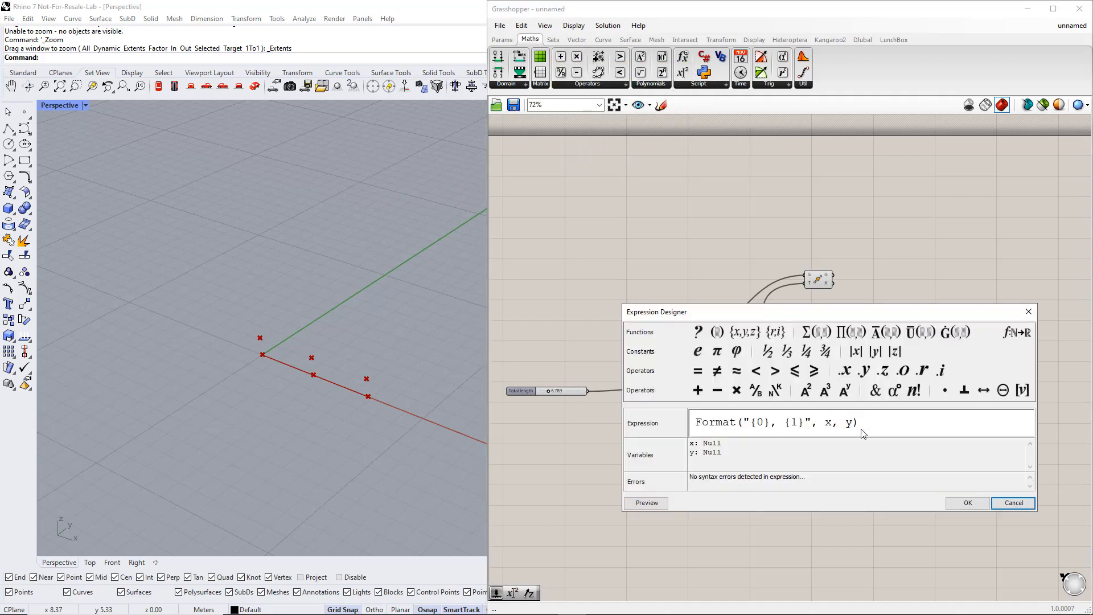
pyautogui.moveTo(861, 424); pyautogui.dragTo(691, 431)
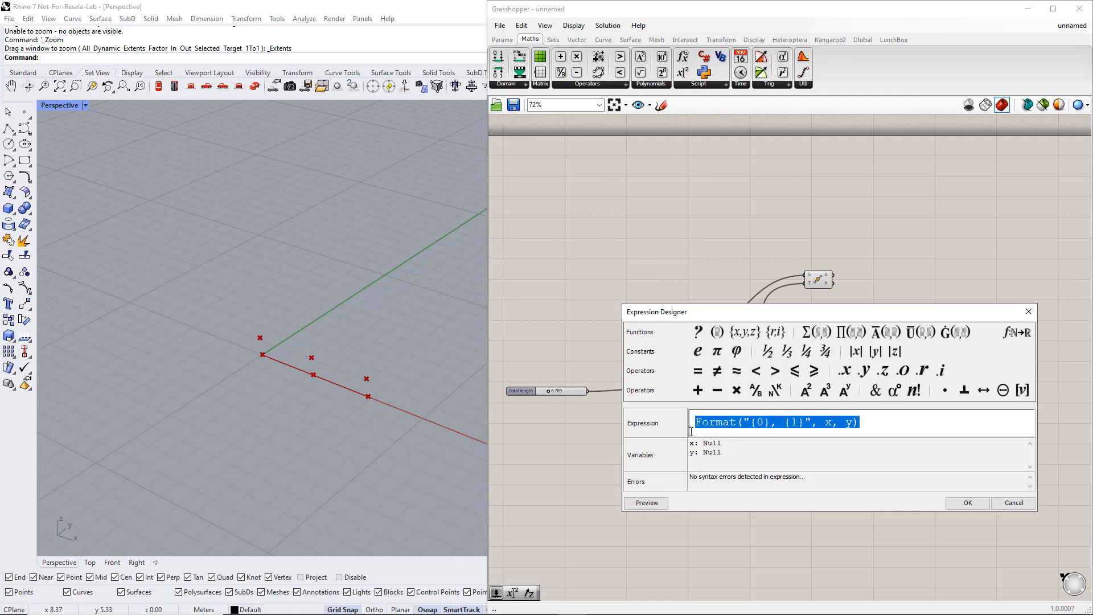
pyautogui.write('x+y')
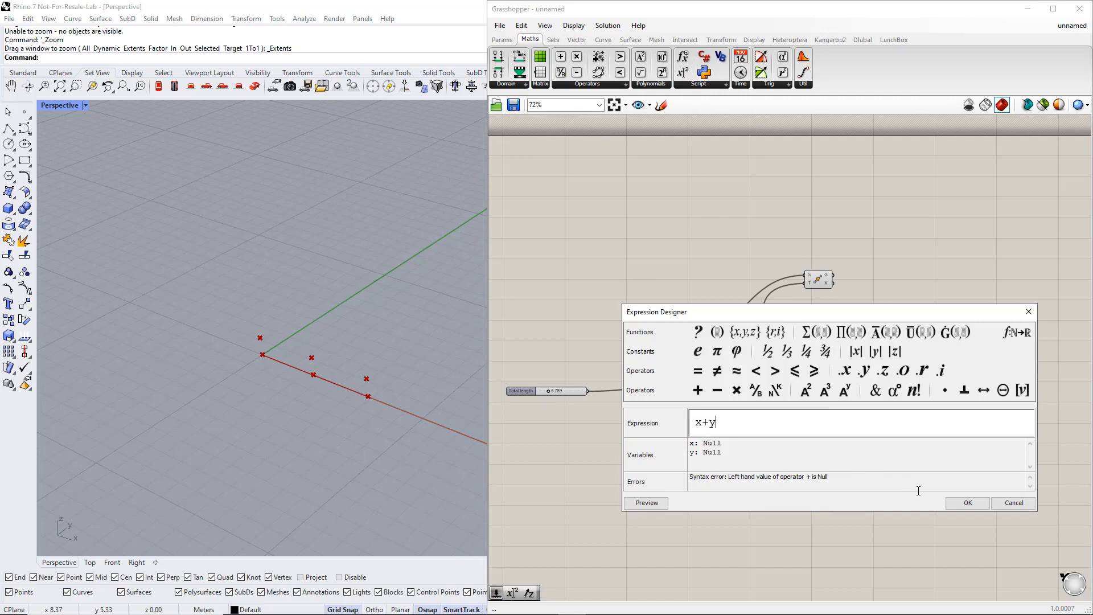
pyautogui.click(968, 502)
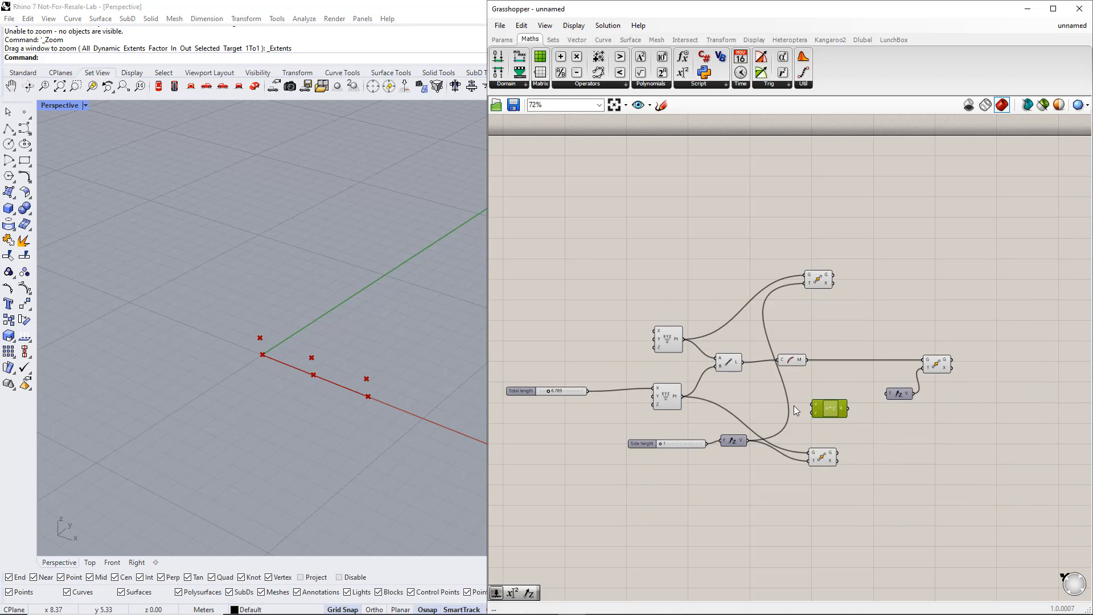
# Wire Side height into the expression's x input and a new 0 to 5 number slider into its y input.
pyautogui.moveTo(746, 440); pyautogui.dragTo(813, 408)
pyautogui.doubleClick(802, 432)
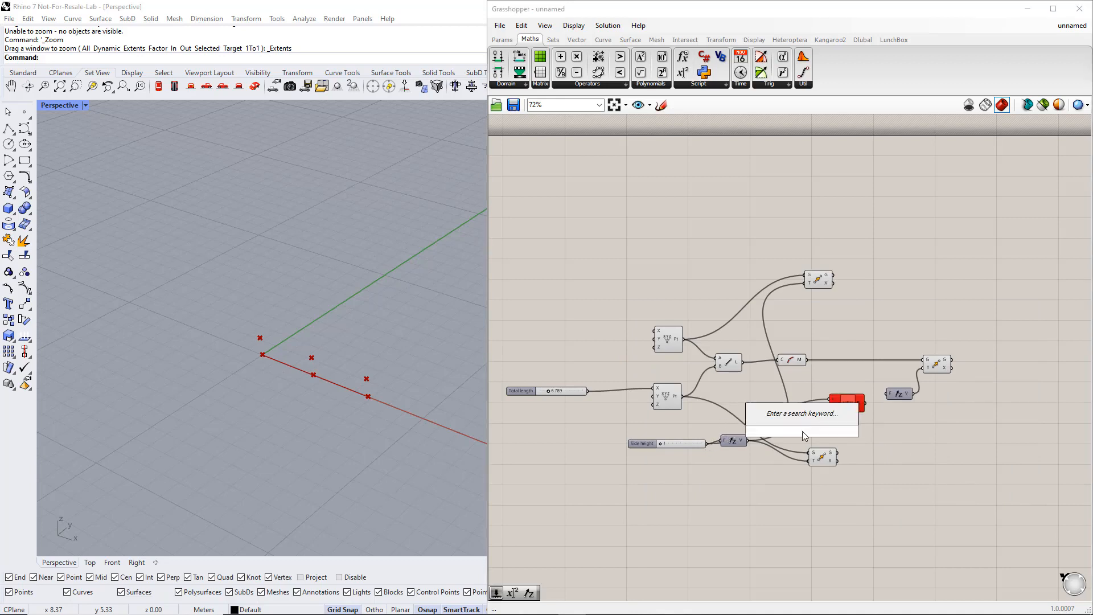
pyautogui.write('0.5')
pyautogui.press('Return')
pyautogui.moveTo(839, 432); pyautogui.dragTo(827, 408)
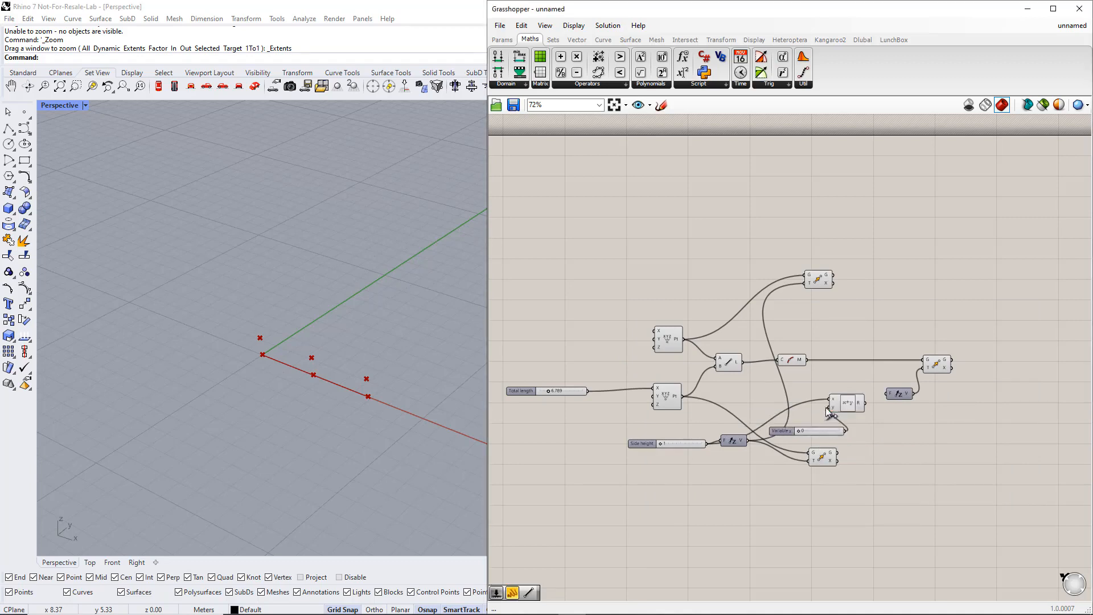
# Name the expression's y slider Apex height and wire the expression result into the second Unit Z factor.
pyautogui.doubleClick(787, 431)
pyautogui.click(777, 339)
pyautogui.write('x height')
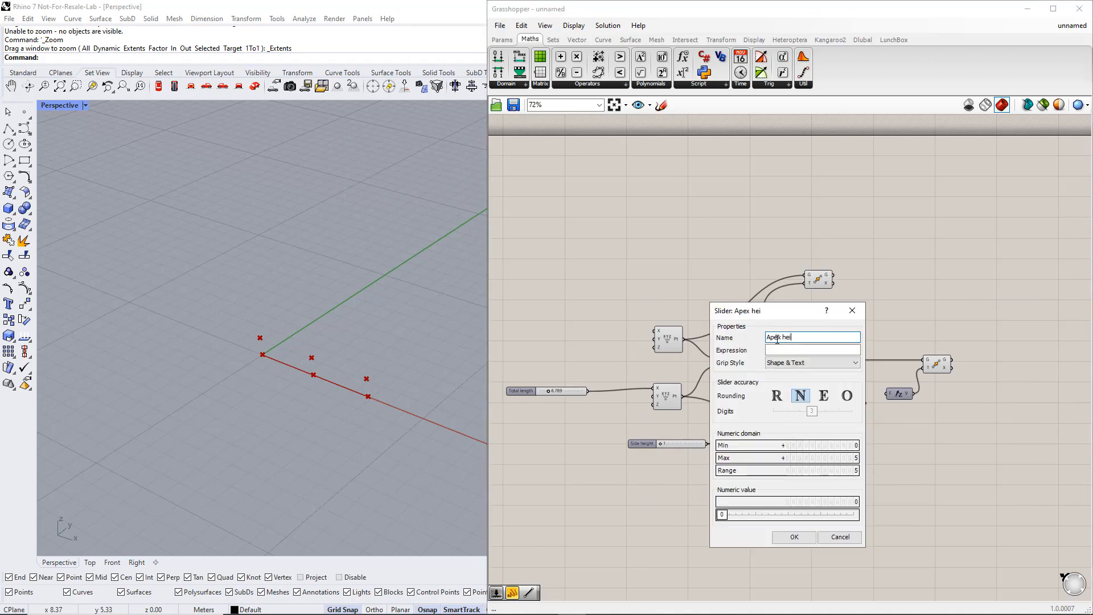
pyautogui.click(794, 536)
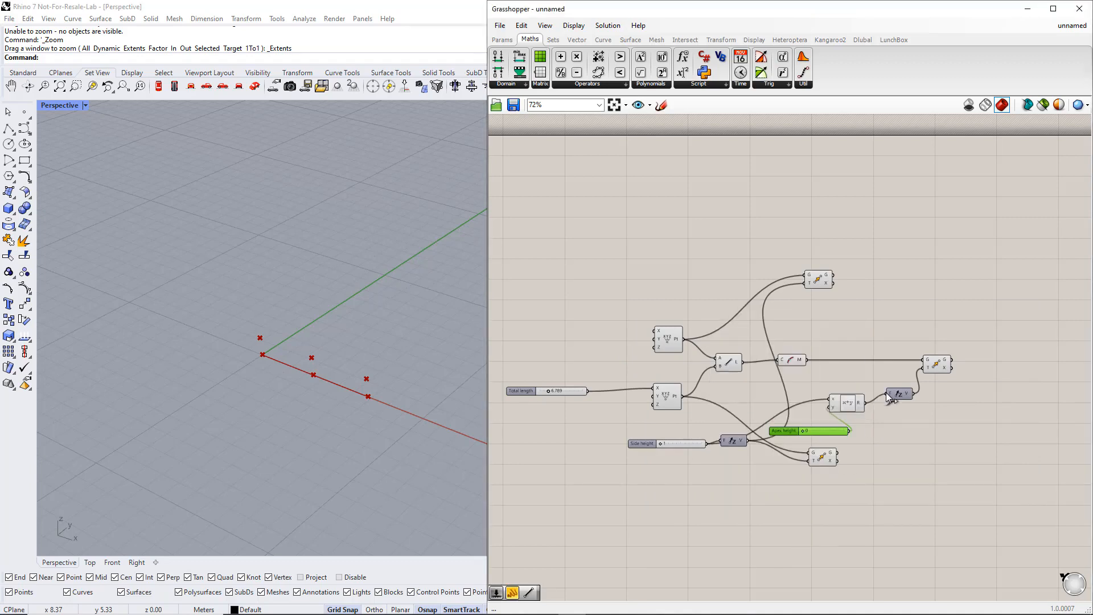
# Set the Side height slider to 2 and the Apex height slider to about 1.9, using decimal values for Apex height.
pyautogui.moveTo(662, 443); pyautogui.dragTo(678, 442)
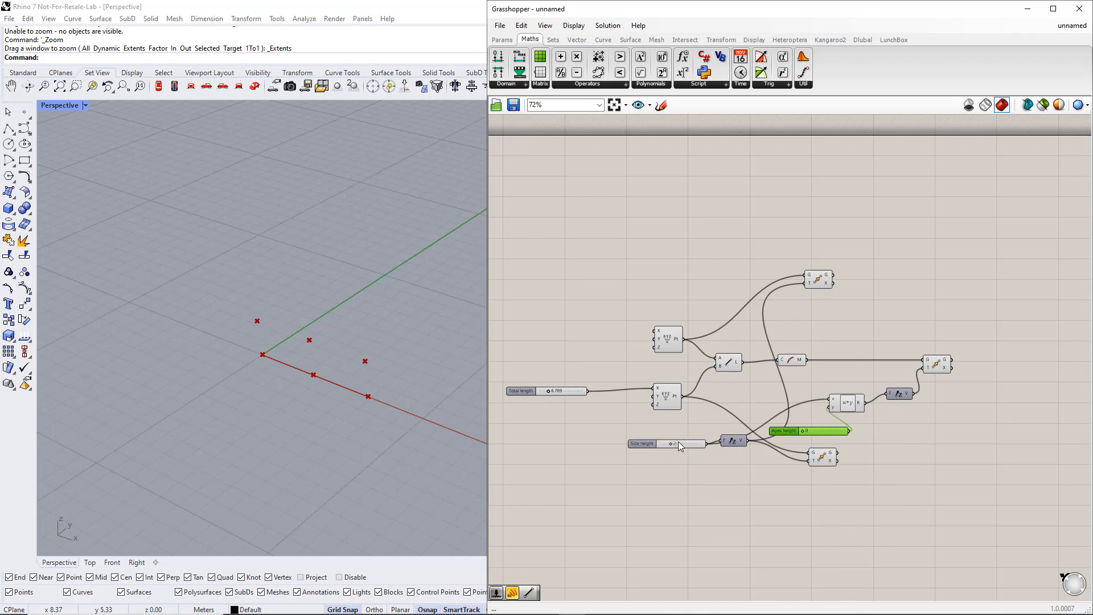
pyautogui.moveTo(802, 432)
pyautogui.mouseDown()
pyautogui.moveTo(840, 430)
pyautogui.moveTo(805, 431)
pyautogui.mouseUp()
pyautogui.rightClick(798, 433)
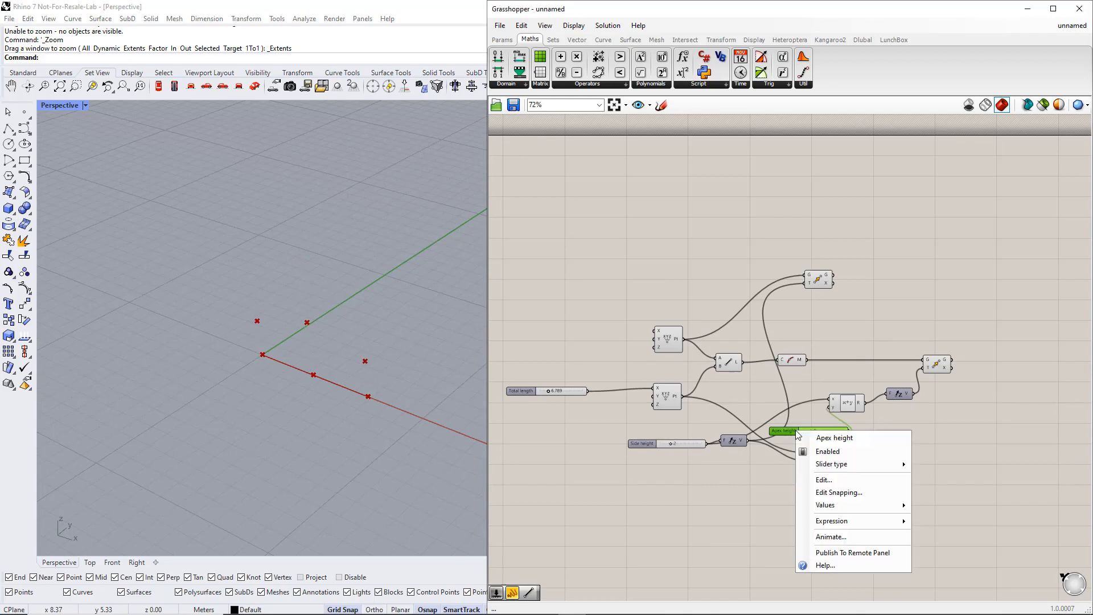
pyautogui.moveTo(854, 464)
pyautogui.click(934, 466)
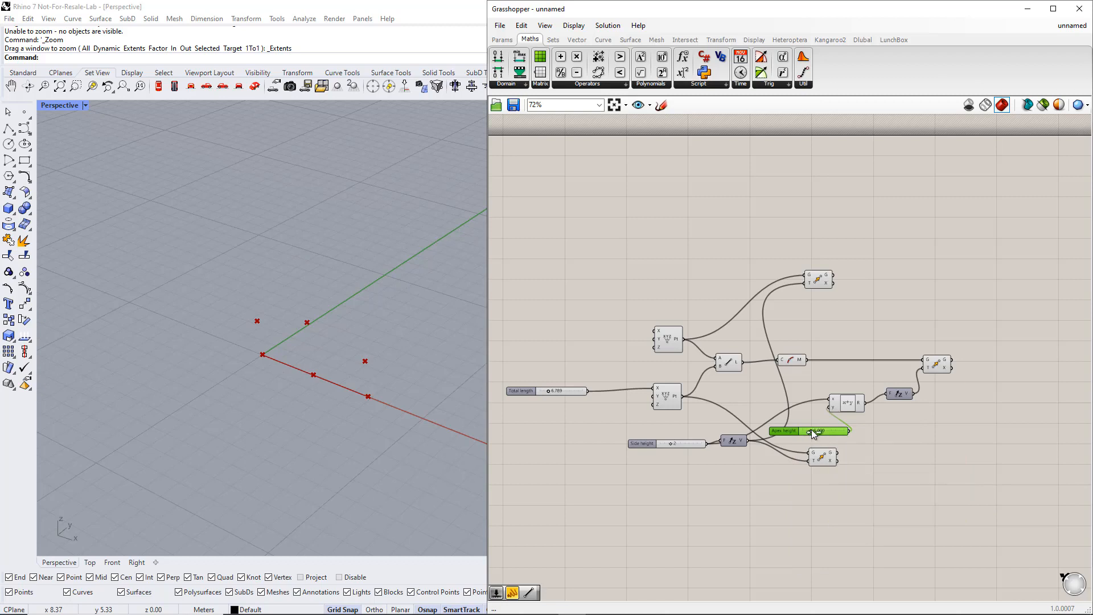
pyautogui.moveTo(813, 433); pyautogui.dragTo(818, 432)
pyautogui.click(881, 448)
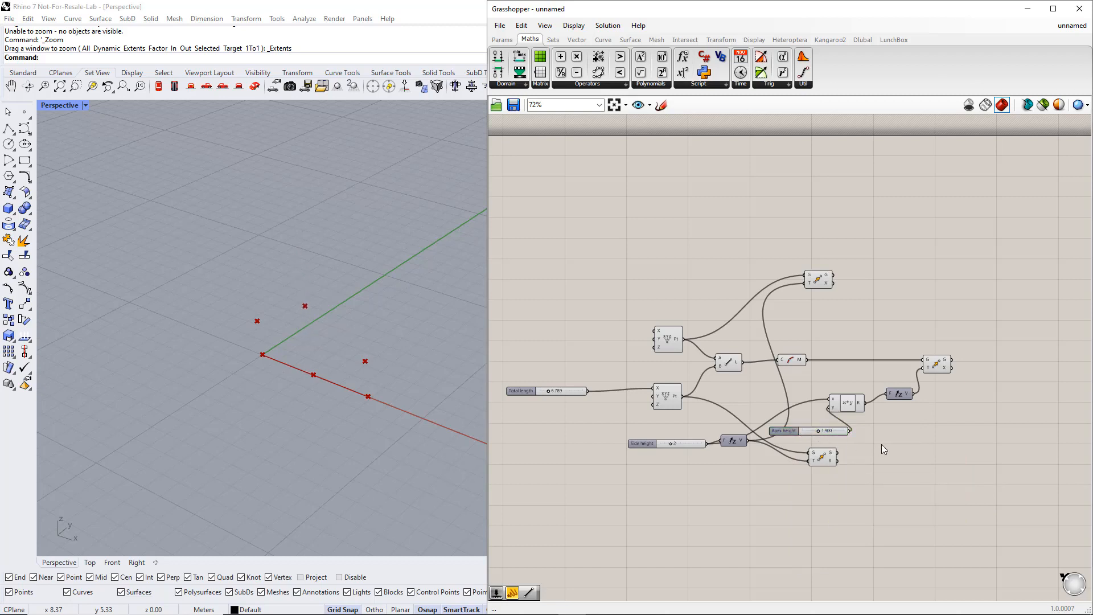
# Rearrange the three Move components into one vertical column, with the midpoint Move between the other two.
pyautogui.moveTo(821, 281); pyautogui.dragTo(933, 263)
pyautogui.moveTo(939, 364); pyautogui.dragTo(964, 432)
pyautogui.moveTo(992, 458); pyautogui.dragTo(869, 462, button='right')
pyautogui.click(925, 296)
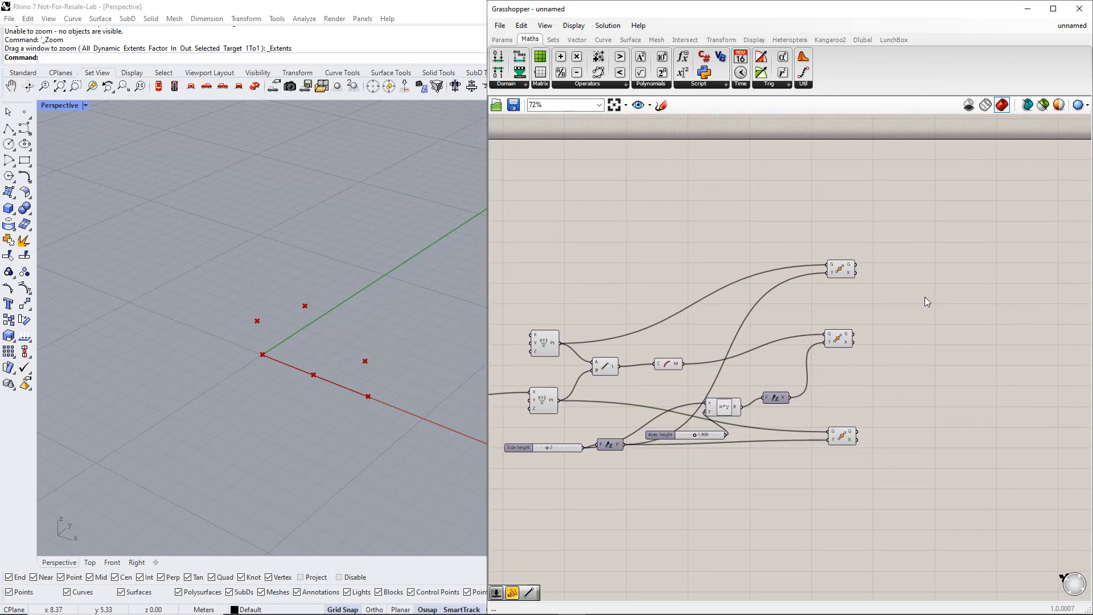
# Add a Line component connecting the upper Move's point to the midpoint Move's point.
pyautogui.doubleClick(928, 255)
pyautogui.write('line')
pyautogui.press('Return')
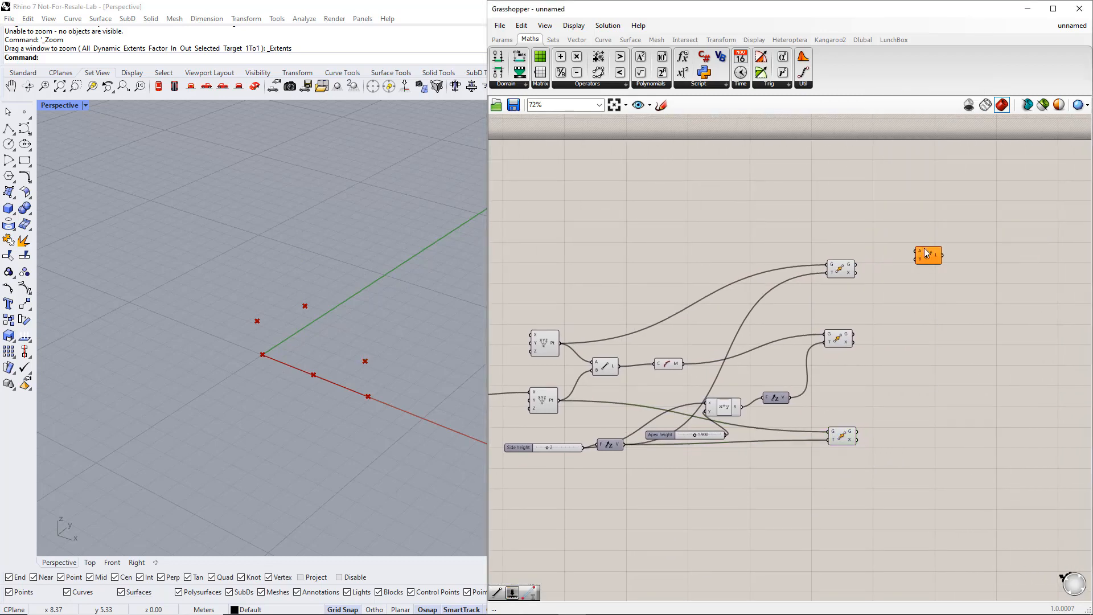
pyautogui.moveTo(928, 255); pyautogui.dragTo(930, 270)
pyautogui.click(838, 339)
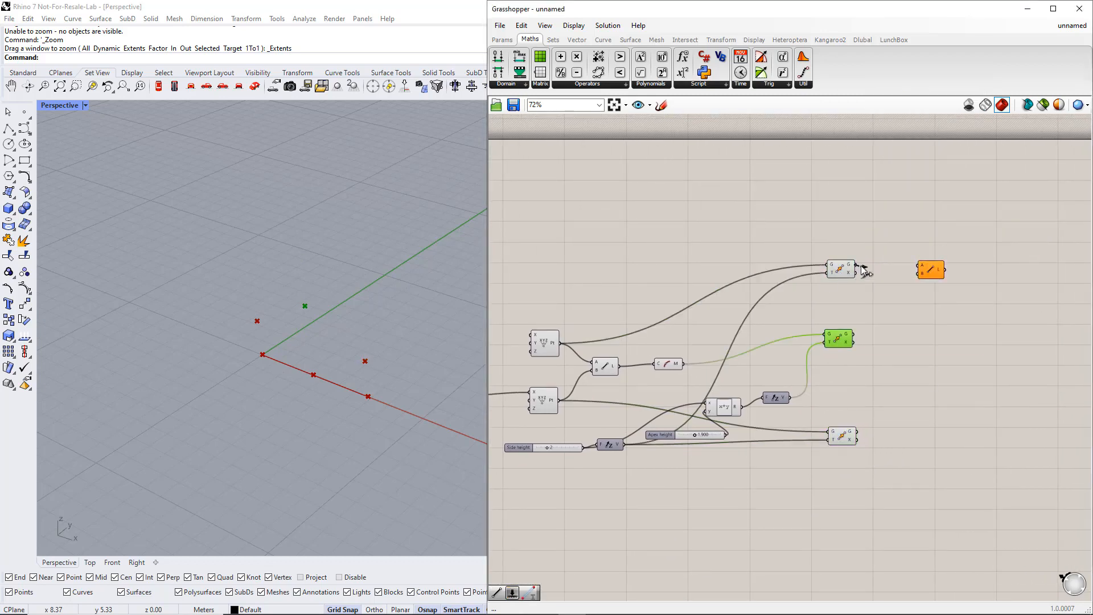
pyautogui.moveTo(863, 271); pyautogui.dragTo(917, 265)
pyautogui.moveTo(853, 337); pyautogui.dragTo(917, 274)
# Add a second Line component connecting the midpoint Move's point to the lower Move's point.
pyautogui.doubleClick(930, 323)
pyautogui.write('lin')
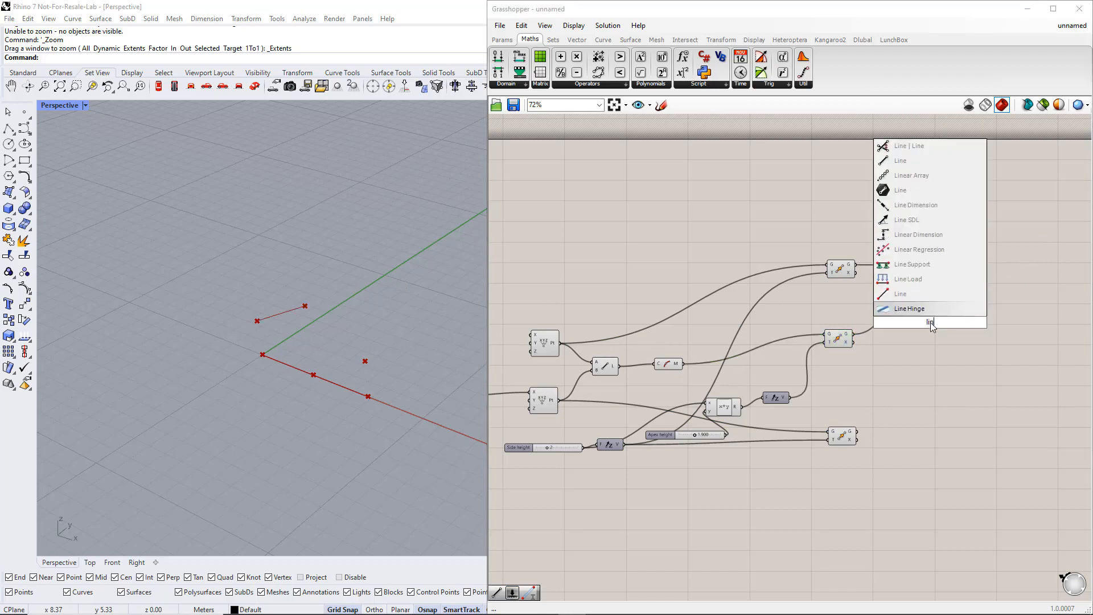
pyautogui.click(905, 294)
pyautogui.click(837, 338)
pyautogui.moveTo(853, 335); pyautogui.dragTo(934, 329)
pyautogui.click(943, 381)
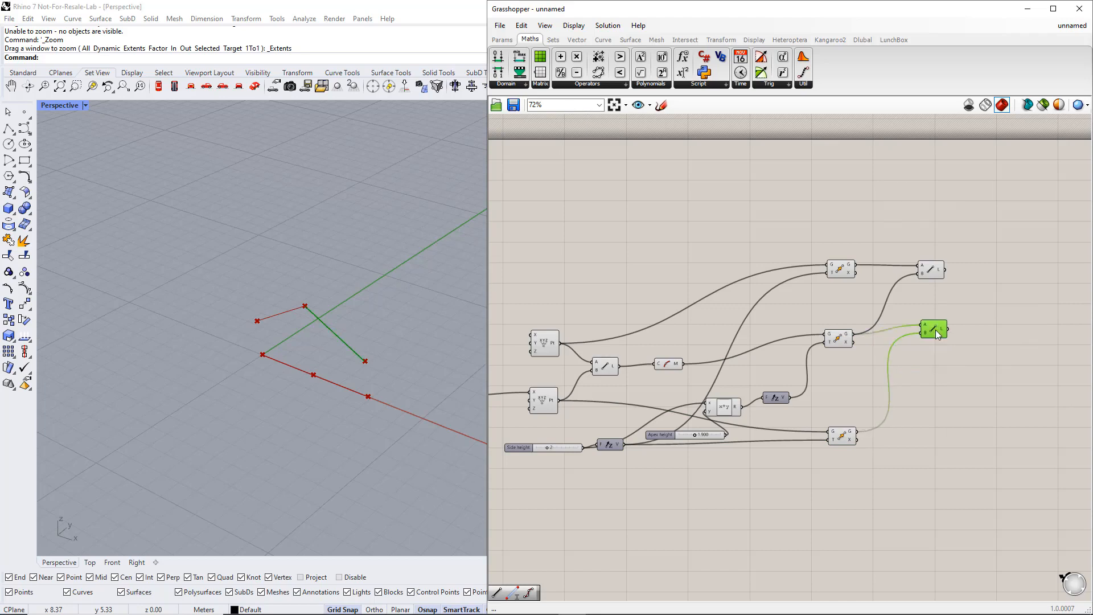
# Add a third Line component from the upper Construct Point to the Curve Middle midpoint.
pyautogui.doubleClick(937, 361)
pyautogui.write('line')
pyautogui.press('Return')
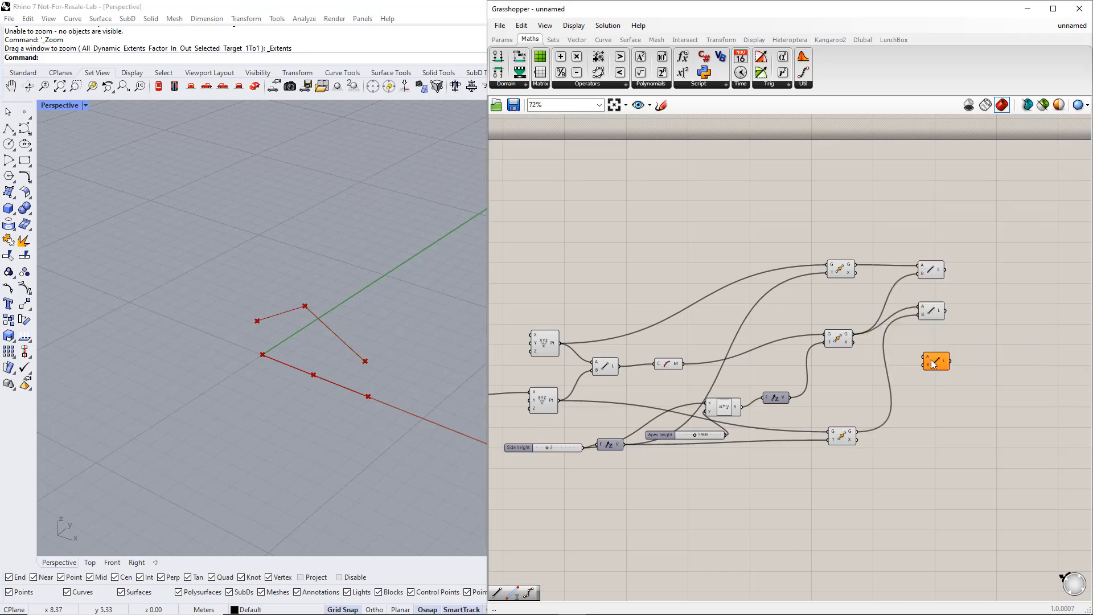
pyautogui.moveTo(560, 342); pyautogui.dragTo(919, 354)
pyautogui.moveTo(683, 363); pyautogui.dragTo(920, 360)
# Add a fourth Line component connecting the Curve Middle midpoint to the lower Construct Point.
pyautogui.doubleClick(931, 392)
pyautogui.write('line')
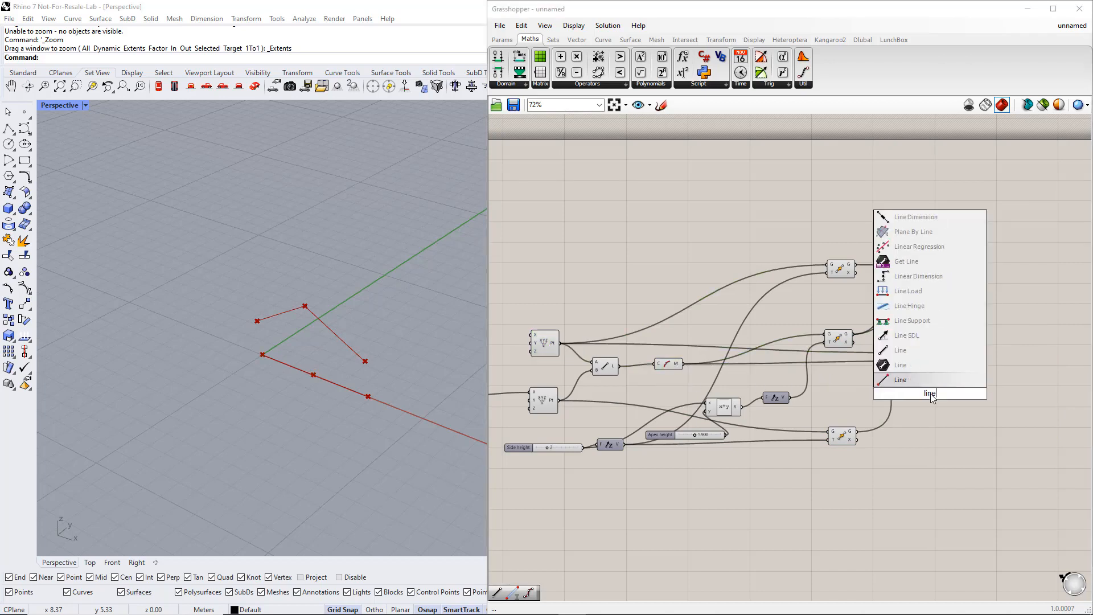
pyautogui.press('Return')
pyautogui.click(671, 367)
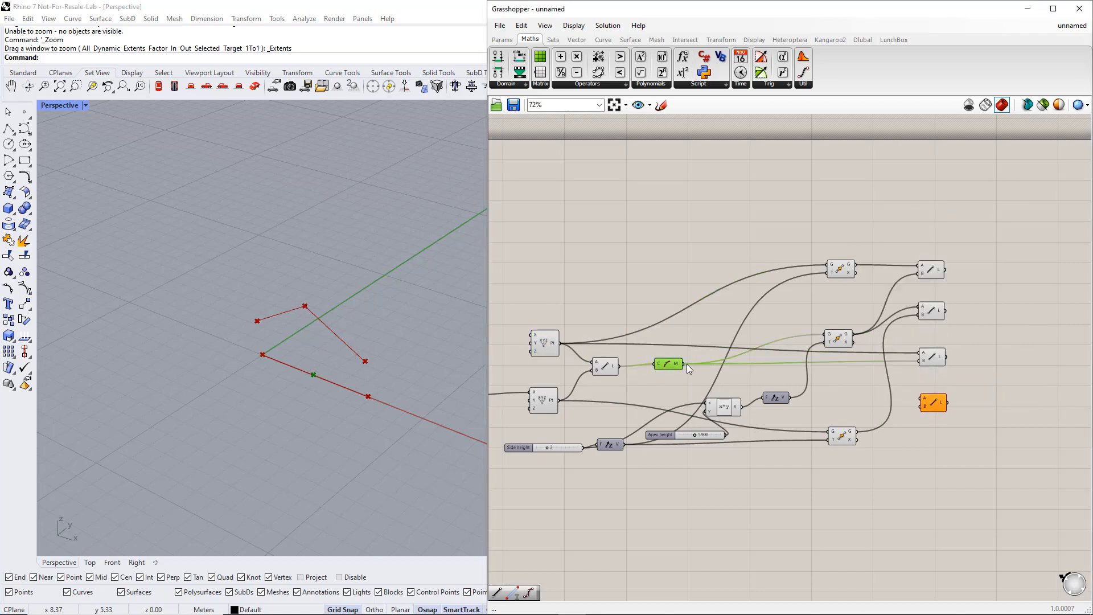
pyautogui.moveTo(684, 363); pyautogui.dragTo(920, 398)
pyautogui.click(541, 403)
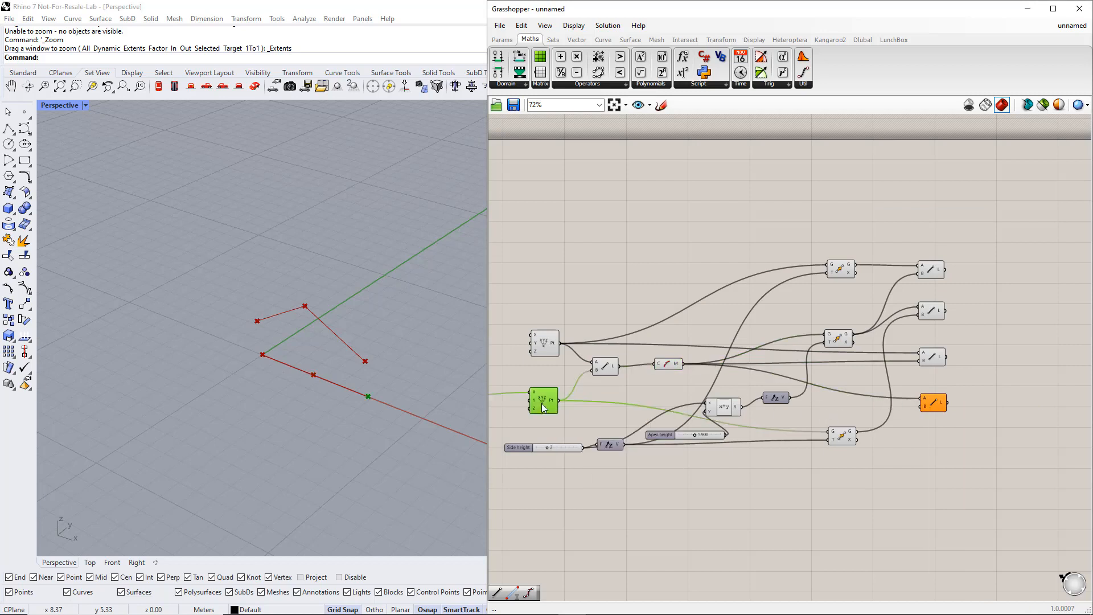
pyautogui.moveTo(558, 400); pyautogui.dragTo(921, 406)
pyautogui.moveTo(974, 427); pyautogui.dragTo(931, 306)
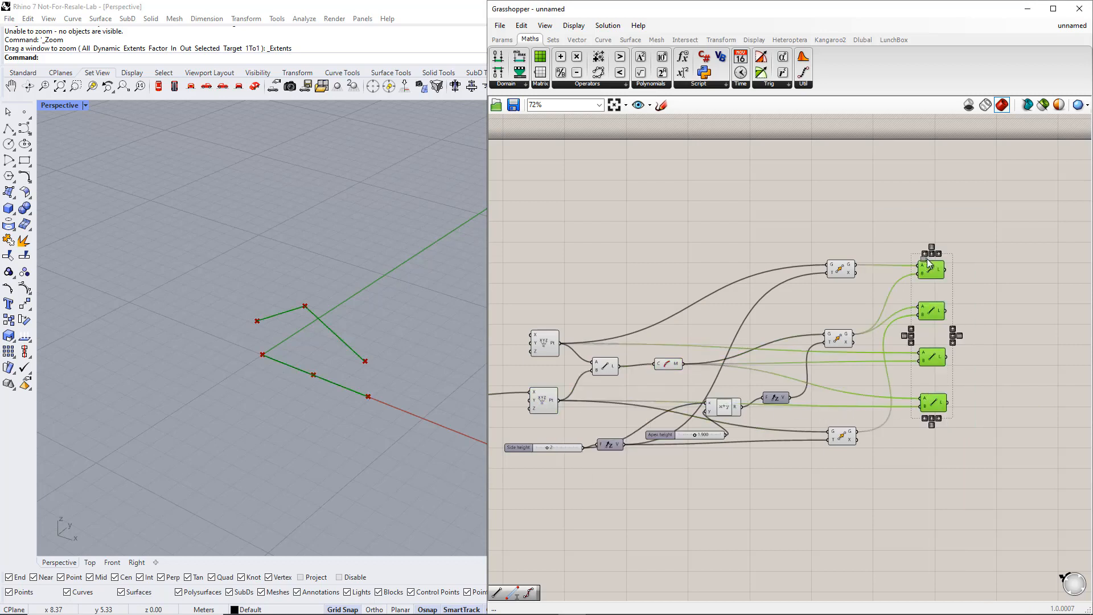
pyautogui.click(1002, 326)
# Add a Divide Curve component to the right of the Line components and feed it the topmost line.
pyautogui.moveTo(1001, 326); pyautogui.dragTo(910, 363, button='right')
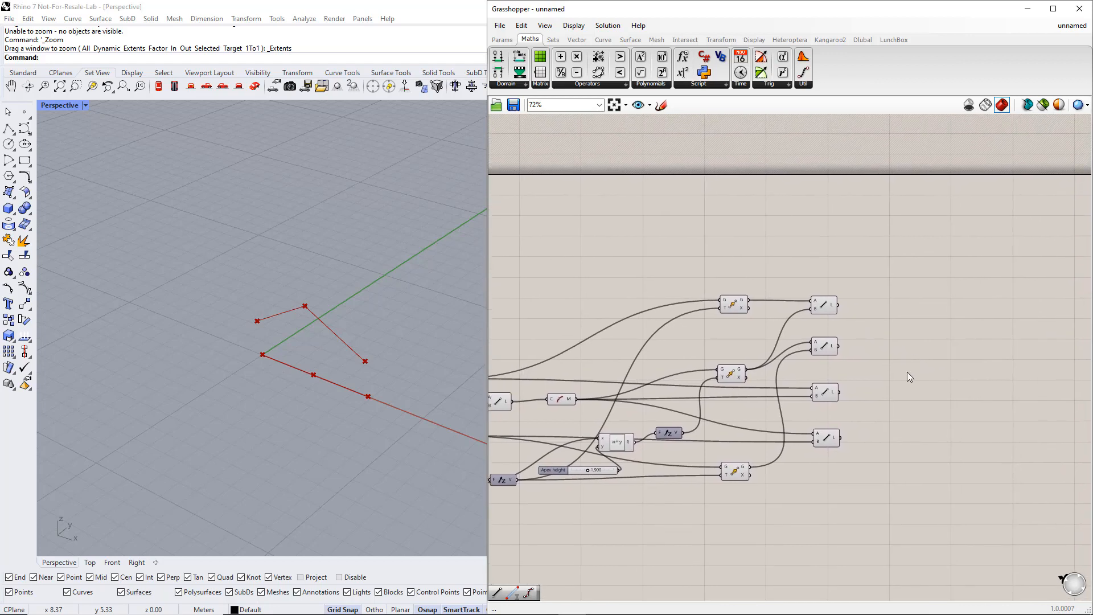
pyautogui.click(603, 39)
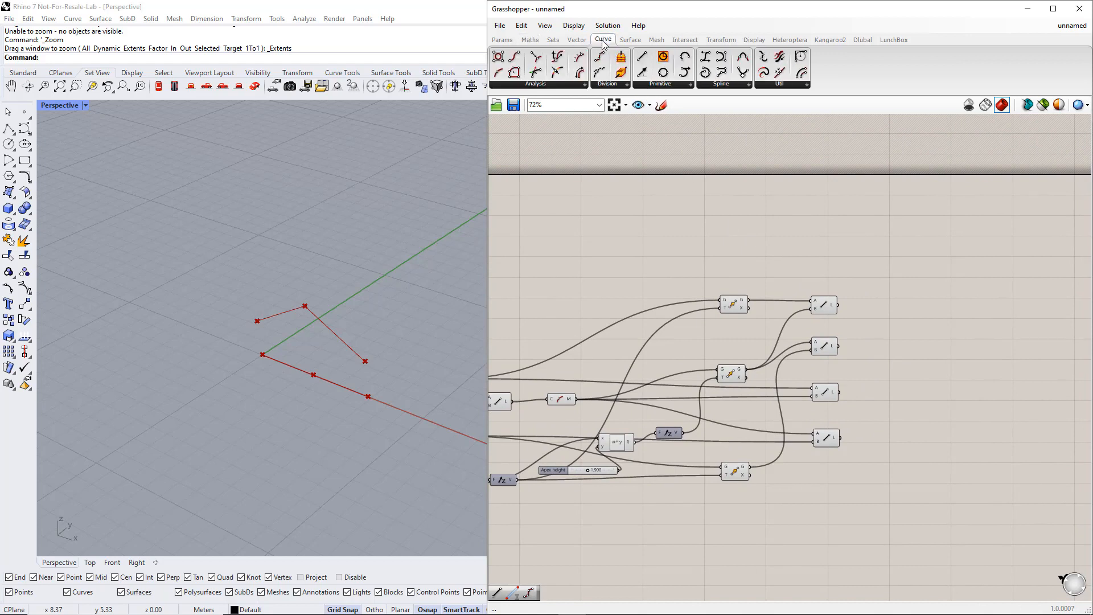
pyautogui.click(607, 83)
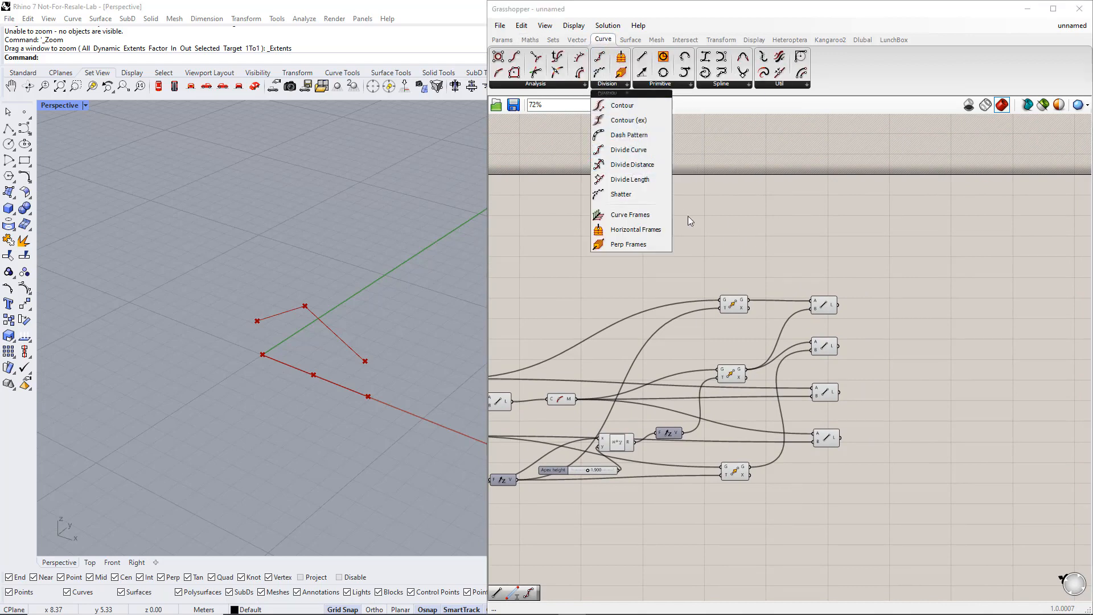
pyautogui.doubleClick(912, 306)
pyautogui.write('d')
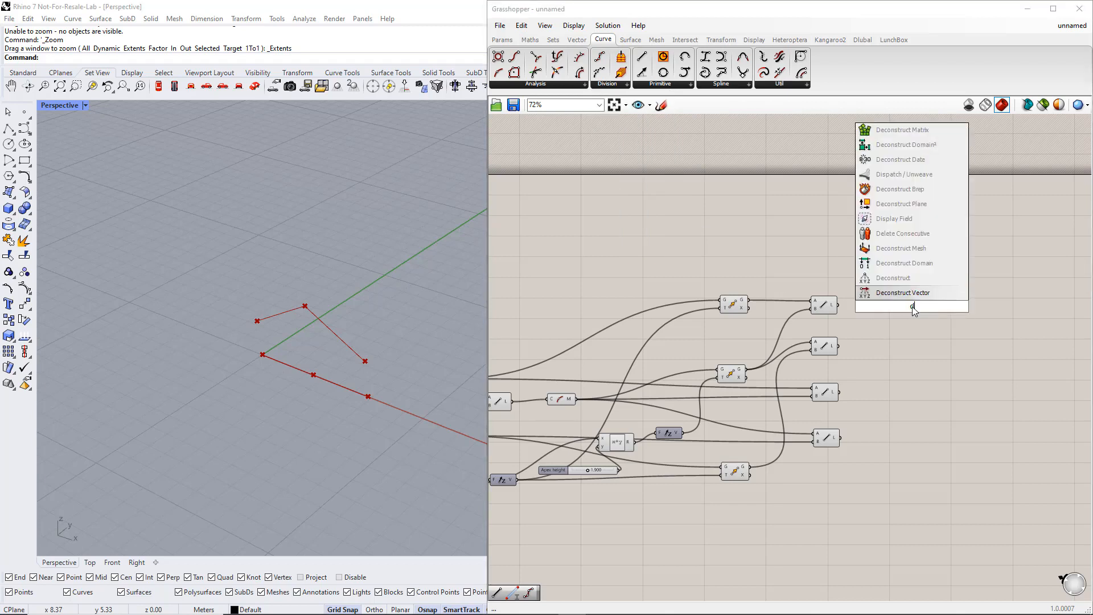
pyautogui.write('ivide curve')
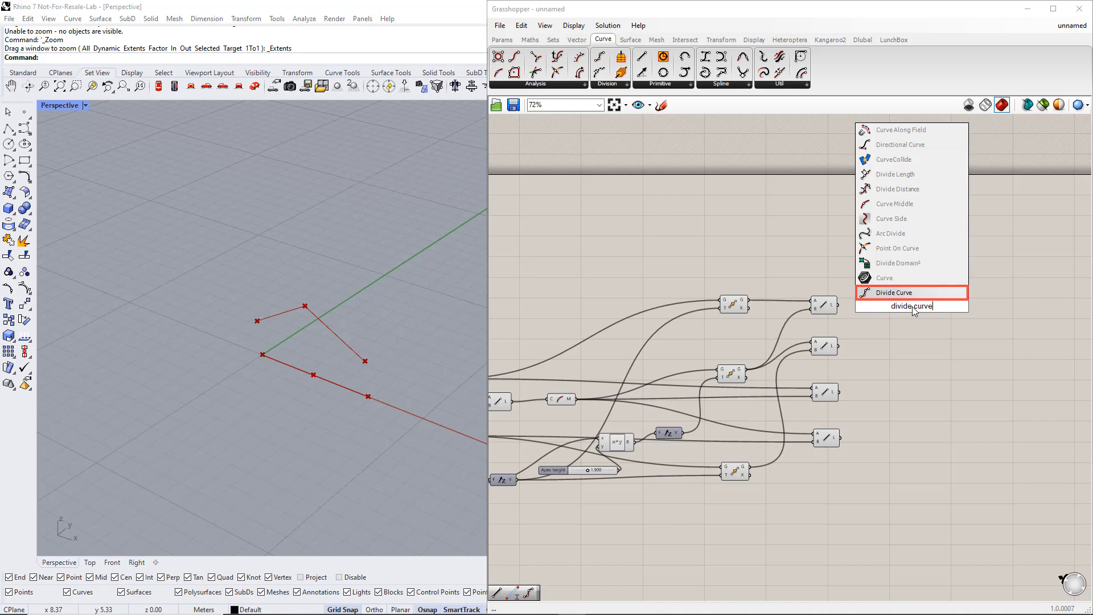
pyautogui.press('Return')
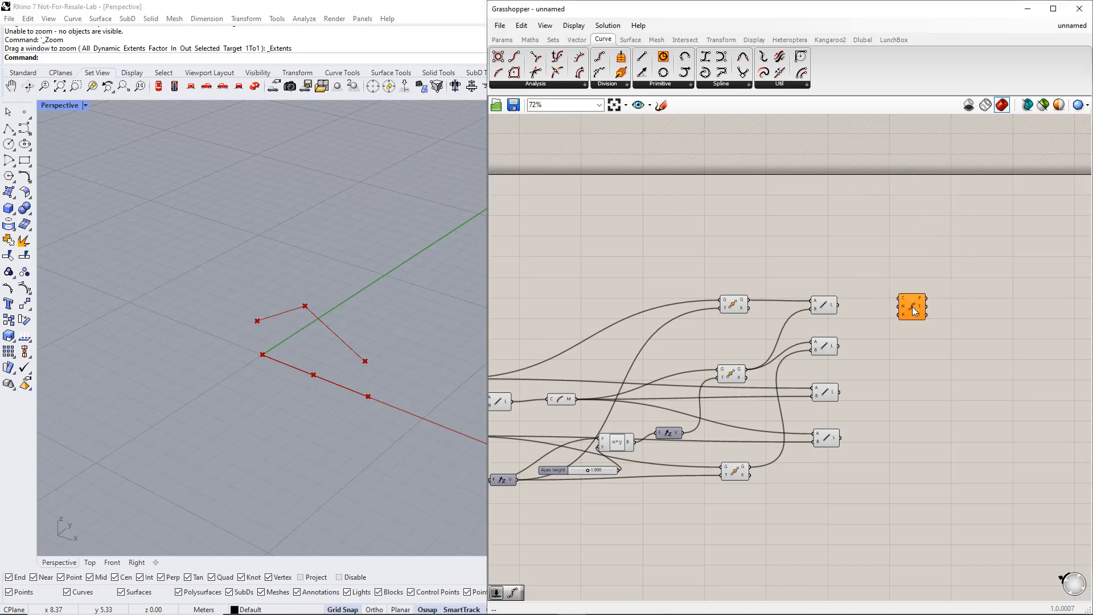
pyautogui.click(921, 307)
pyautogui.moveTo(838, 306); pyautogui.dragTo(949, 312)
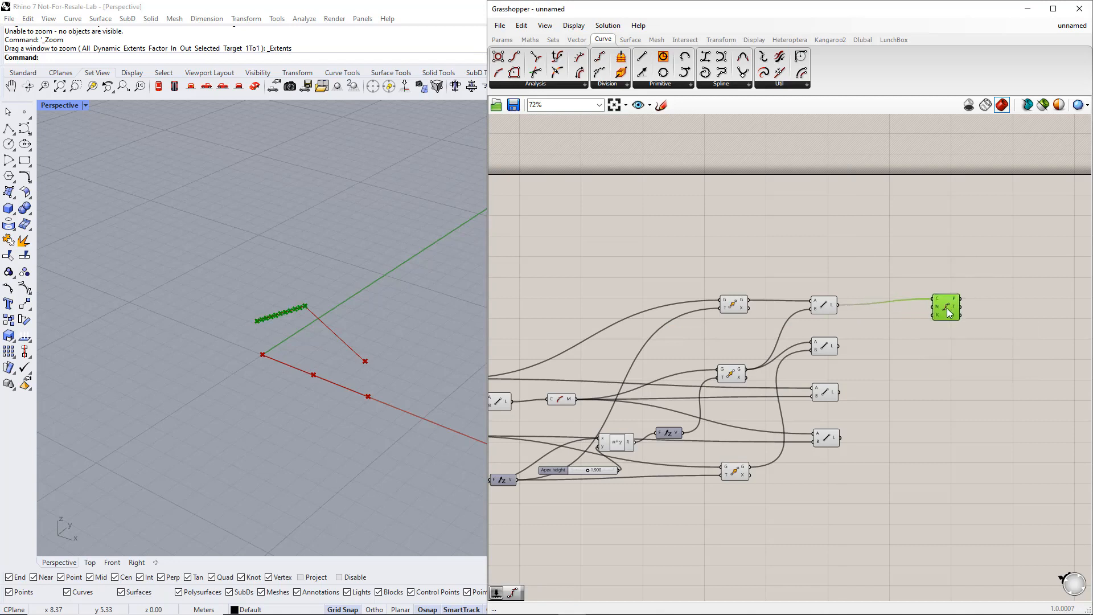
# Add an integer slider set to 1 and connect it to the Divide Curve's count input.
pyautogui.doubleClick(880, 326)
pyautogui.write('1.1')
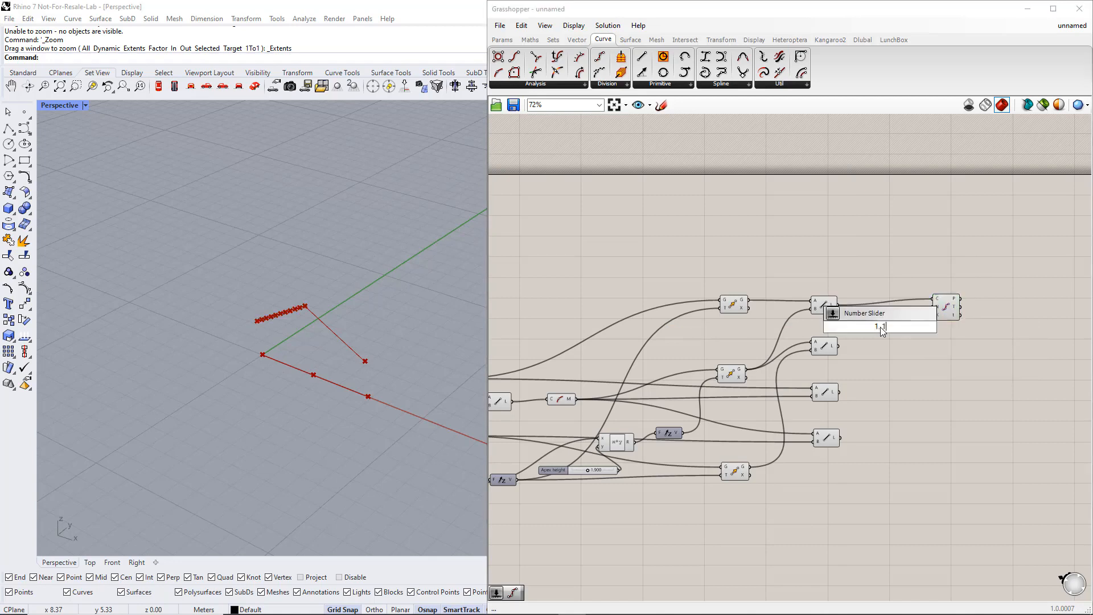
pyautogui.press('Return')
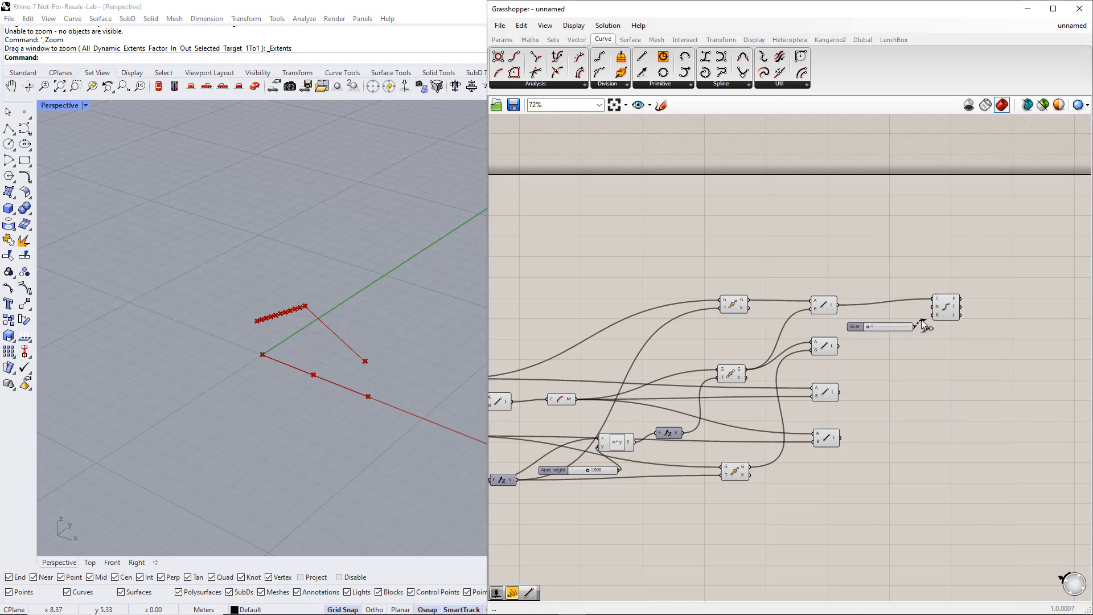
pyautogui.moveTo(923, 324); pyautogui.dragTo(934, 307)
# Copy the Divide Curve component three times below the original and connect the copies to the second, third and fourth lines.
pyautogui.click(946, 310)
pyautogui.keyDown('alt'); pyautogui.moveTo(938, 348); pyautogui.dragTo(962, 475); pyautogui.keyUp('alt')
pyautogui.moveTo(939, 352); pyautogui.dragTo(842, 346)
pyautogui.moveTo(946, 418); pyautogui.dragTo(840, 392)
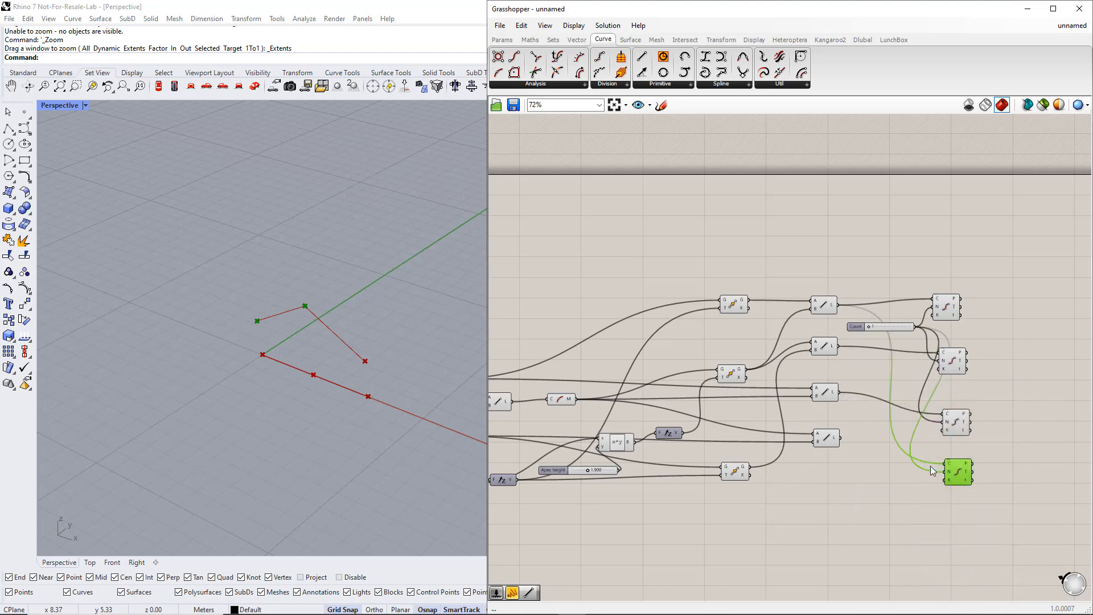
pyautogui.moveTo(945, 463); pyautogui.dragTo(841, 438)
# Move the Count slider down between the Line components and set it to 3.
pyautogui.moveTo(892, 329); pyautogui.dragTo(868, 376)
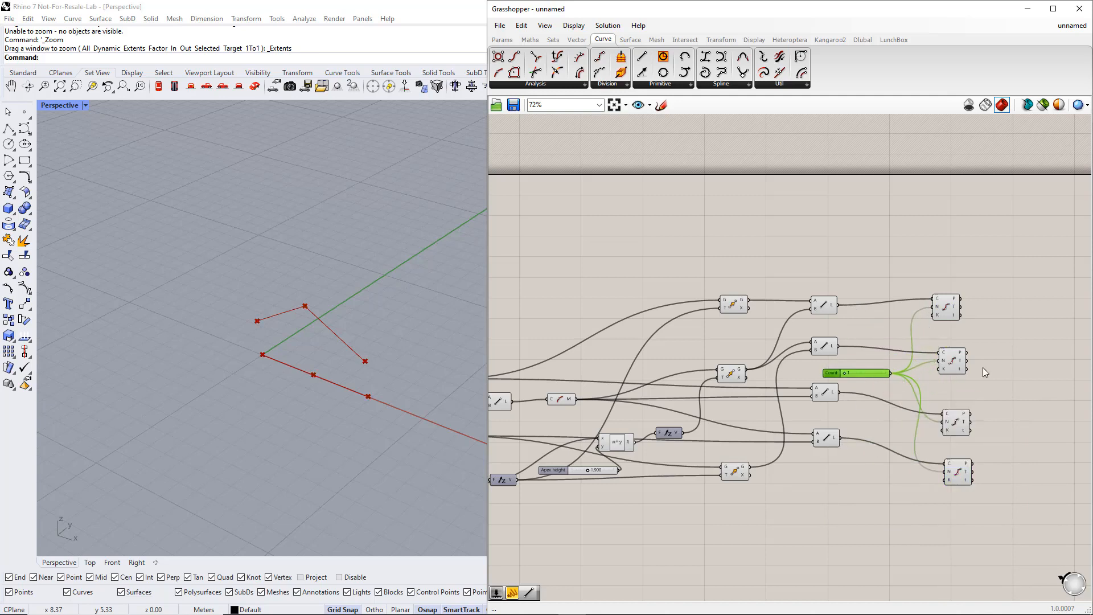
pyautogui.click(999, 365)
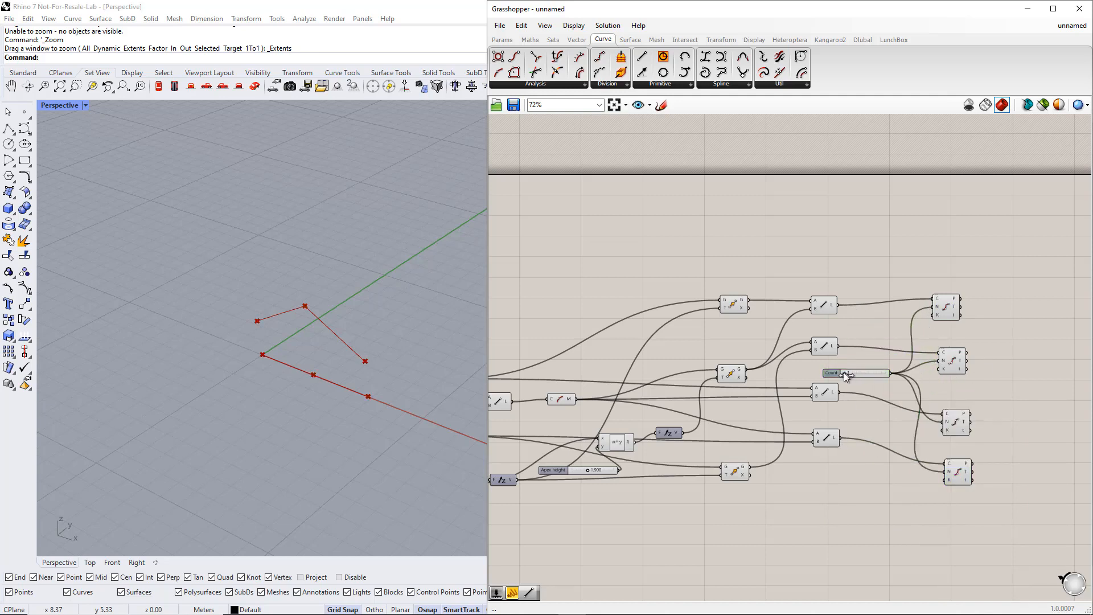
pyautogui.moveTo(844, 372); pyautogui.dragTo(851, 373)
# Rearrange the Divide Curve components into two pairs, grouping each roof line's division with the base line division below it.
pyautogui.moveTo(995, 373); pyautogui.dragTo(785, 375, button='right')
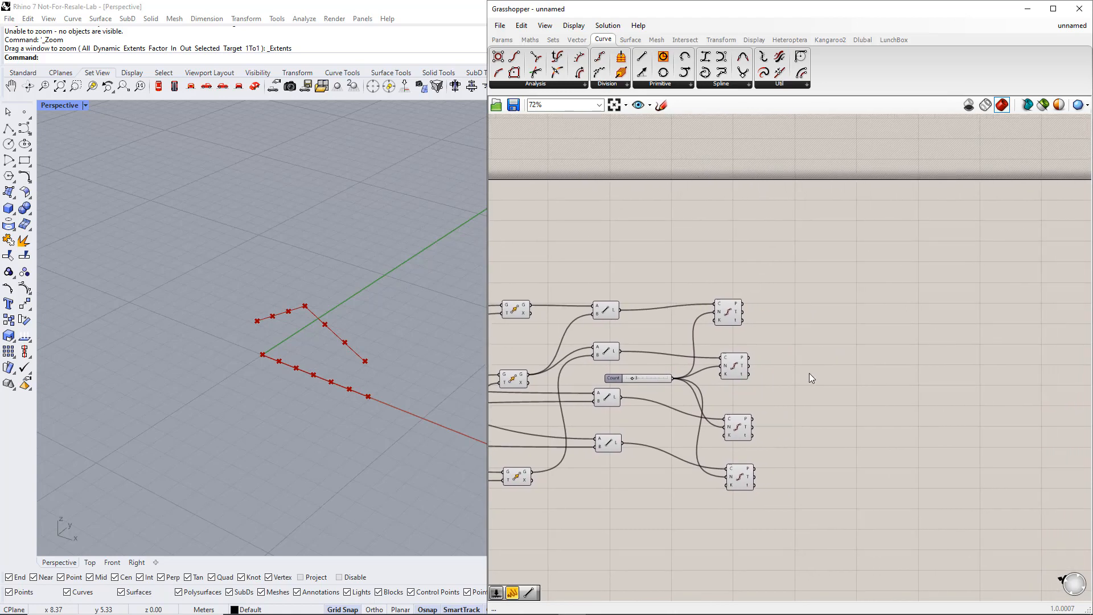
pyautogui.click(734, 319)
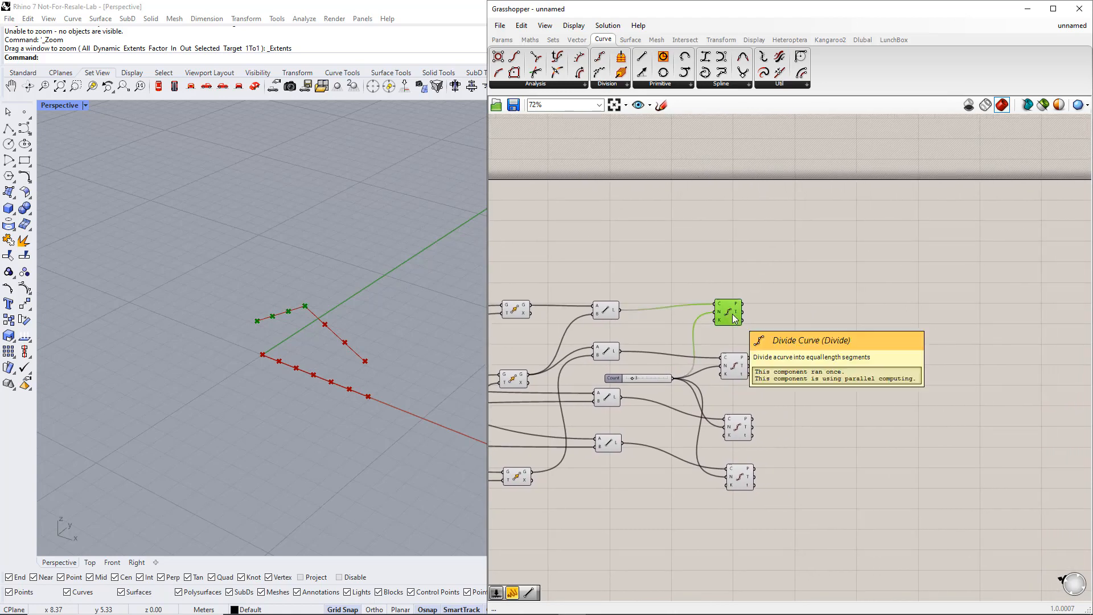
pyautogui.click(735, 366)
pyautogui.click(738, 427)
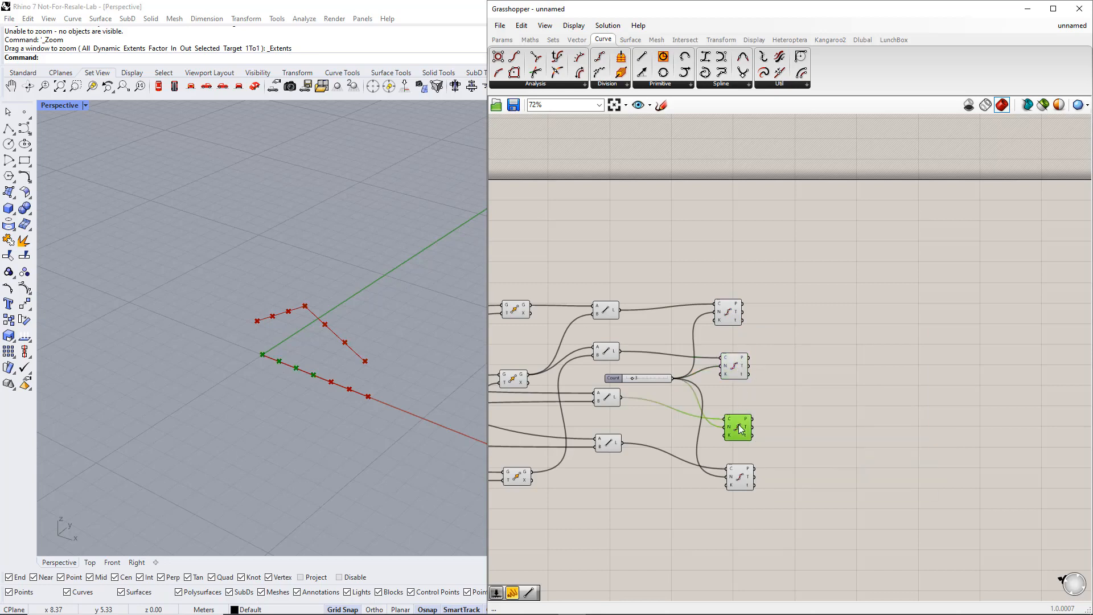
pyautogui.moveTo(740, 428); pyautogui.dragTo(741, 365)
pyautogui.hotkey('ctrl', 'z')
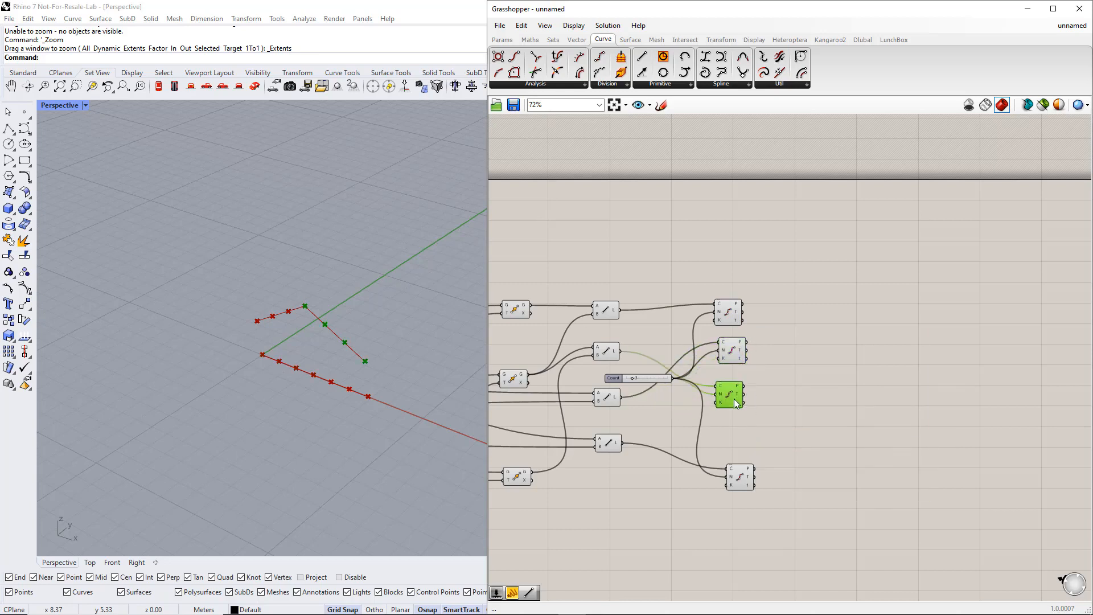
pyautogui.click(737, 357)
pyautogui.click(730, 313)
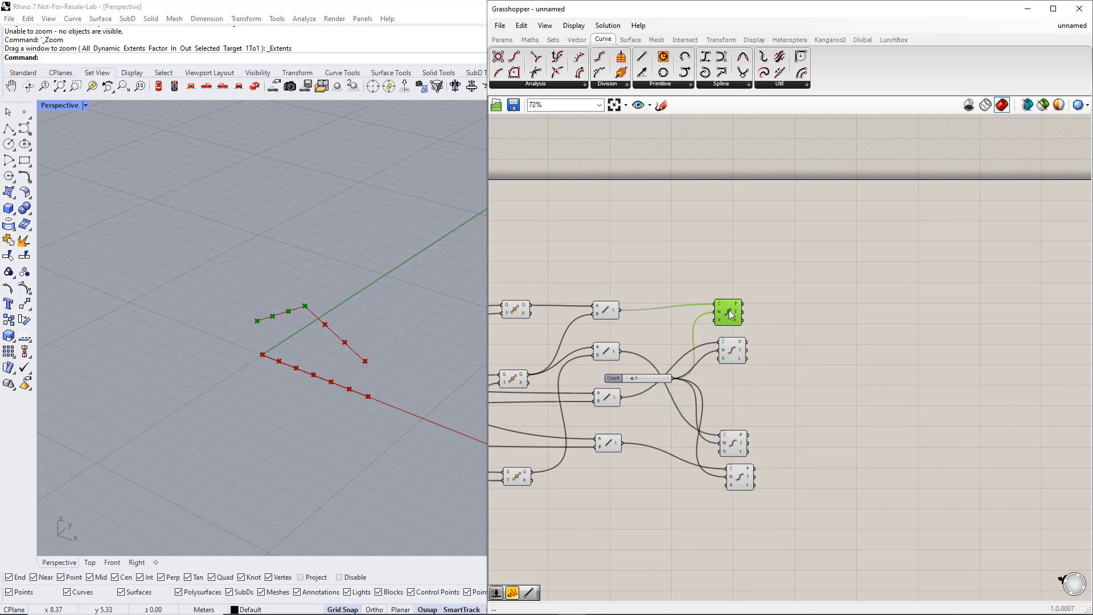
pyautogui.click(742, 444)
pyautogui.moveTo(740, 477); pyautogui.dragTo(736, 478)
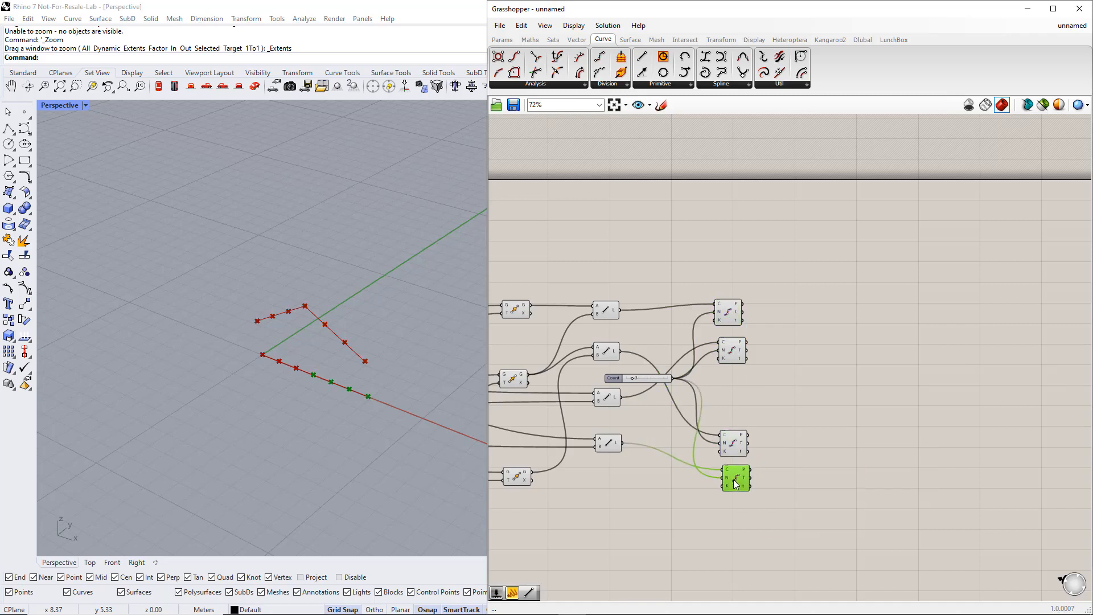
# Add a Line component connecting the division points of the upper pair of Divide Curve components.
pyautogui.moveTo(758, 372); pyautogui.dragTo(736, 302)
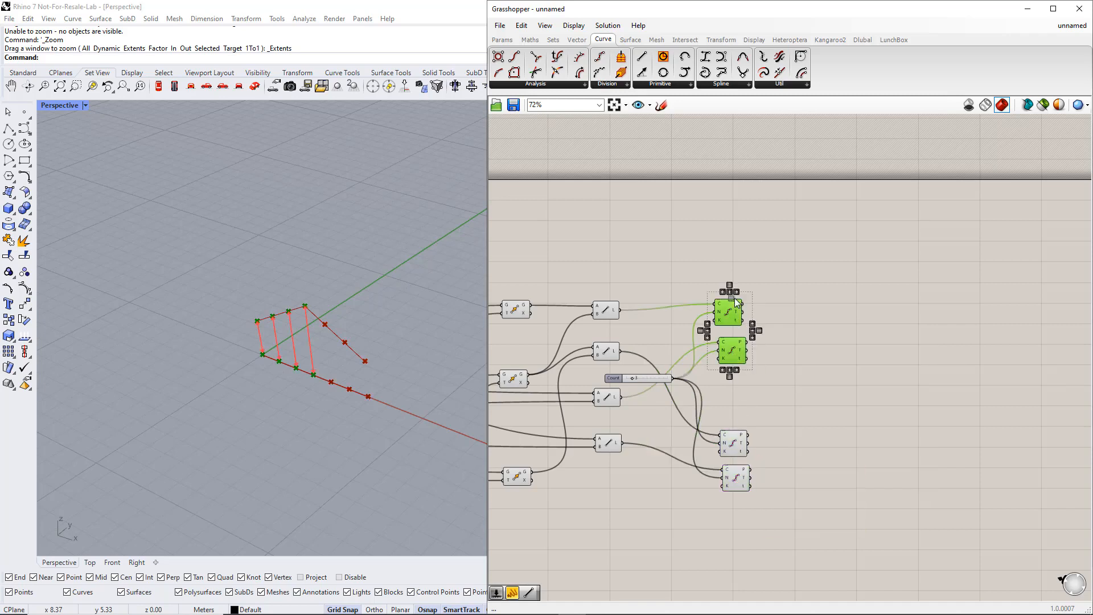
pyautogui.click(804, 324)
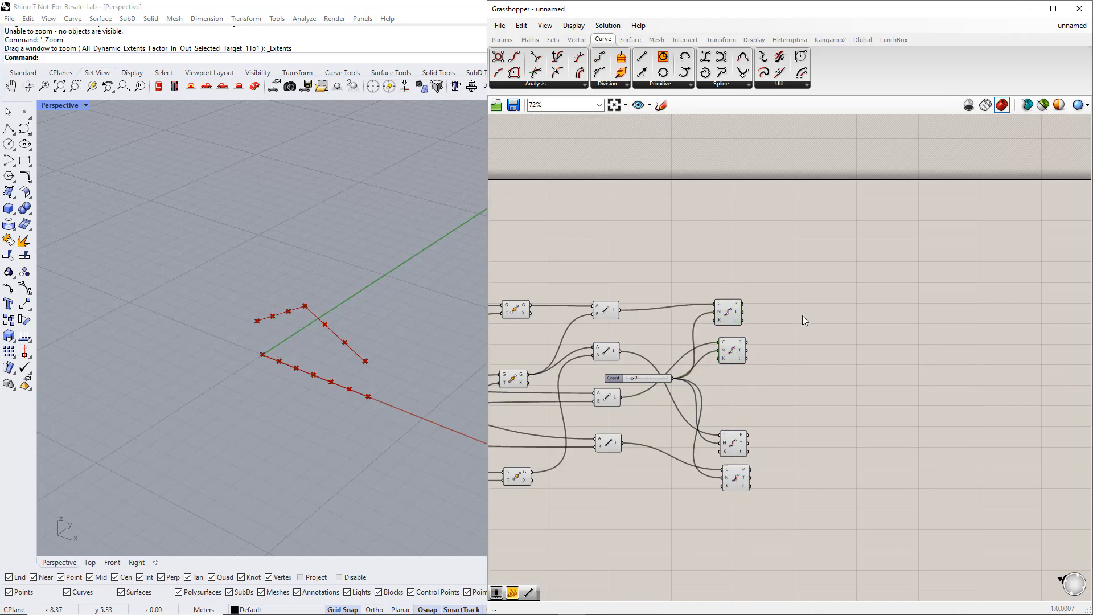
pyautogui.doubleClick(801, 316)
pyautogui.write('line')
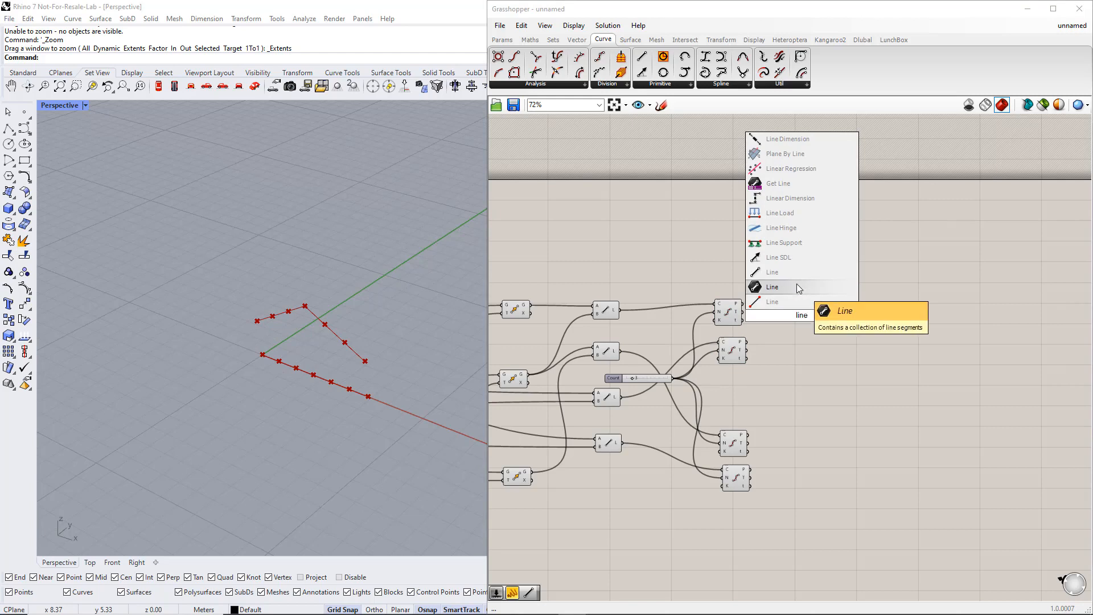
pyautogui.click(797, 284)
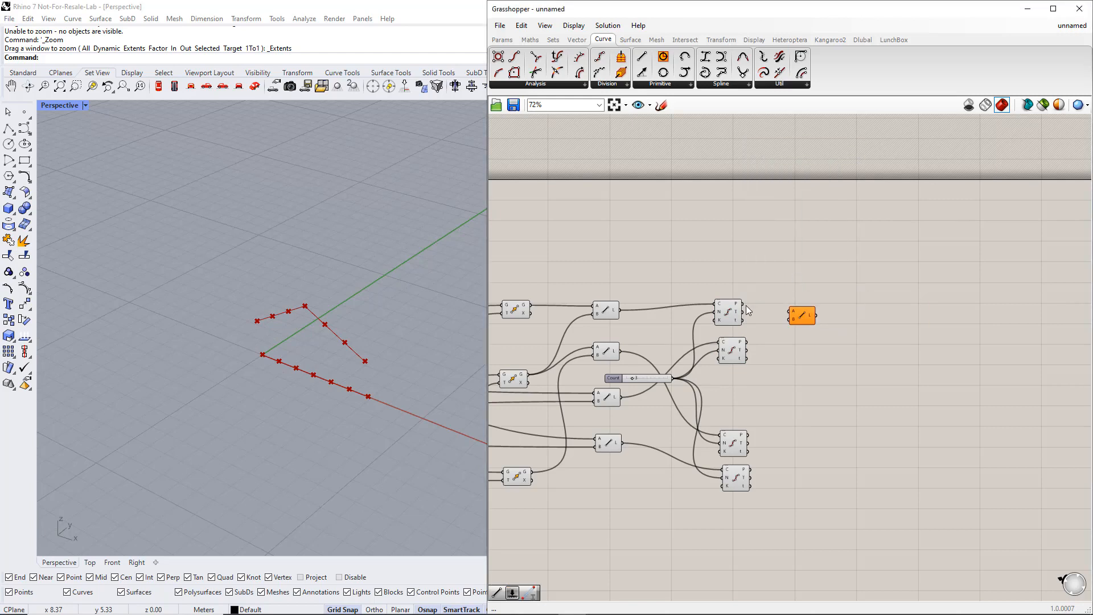
pyautogui.moveTo(742, 303); pyautogui.dragTo(789, 311)
pyautogui.moveTo(746, 342); pyautogui.dragTo(790, 319)
# Move the lowest Divide Curve component slightly down to widen the spacing of the lower pair.
pyautogui.moveTo(742, 452); pyautogui.dragTo(748, 435)
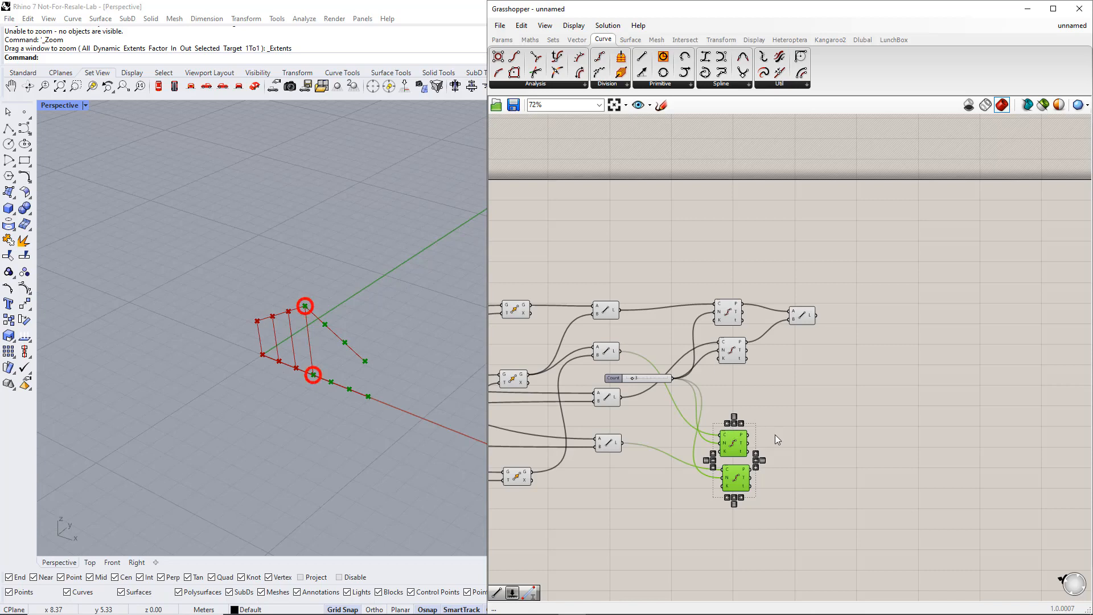
pyautogui.moveTo(786, 442); pyautogui.dragTo(715, 416, button='right')
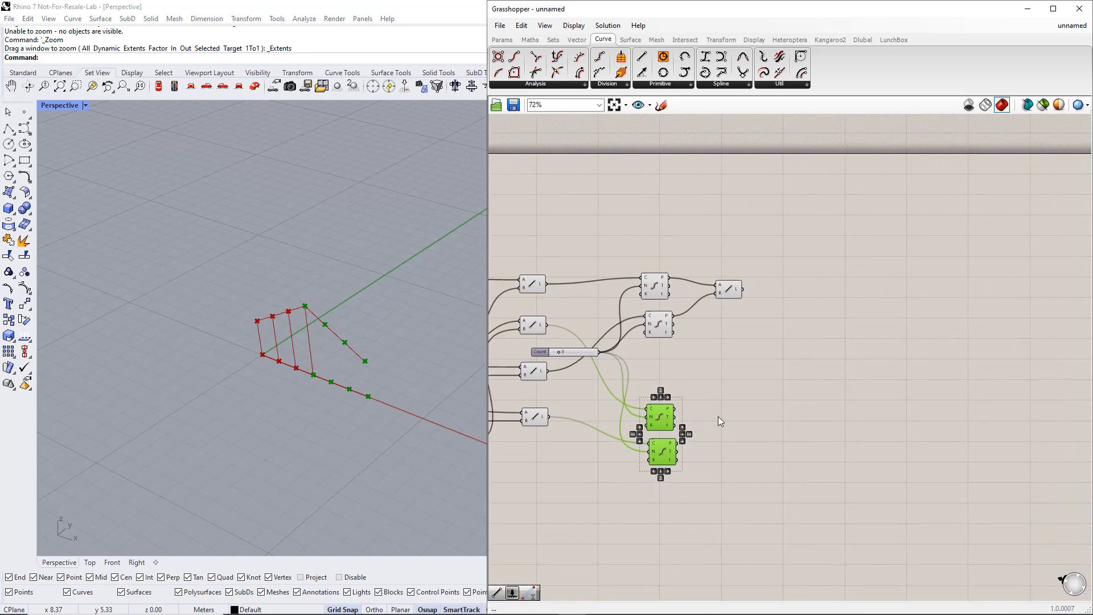
pyautogui.click(715, 416)
pyautogui.moveTo(664, 456); pyautogui.dragTo(662, 467)
pyautogui.click(716, 416)
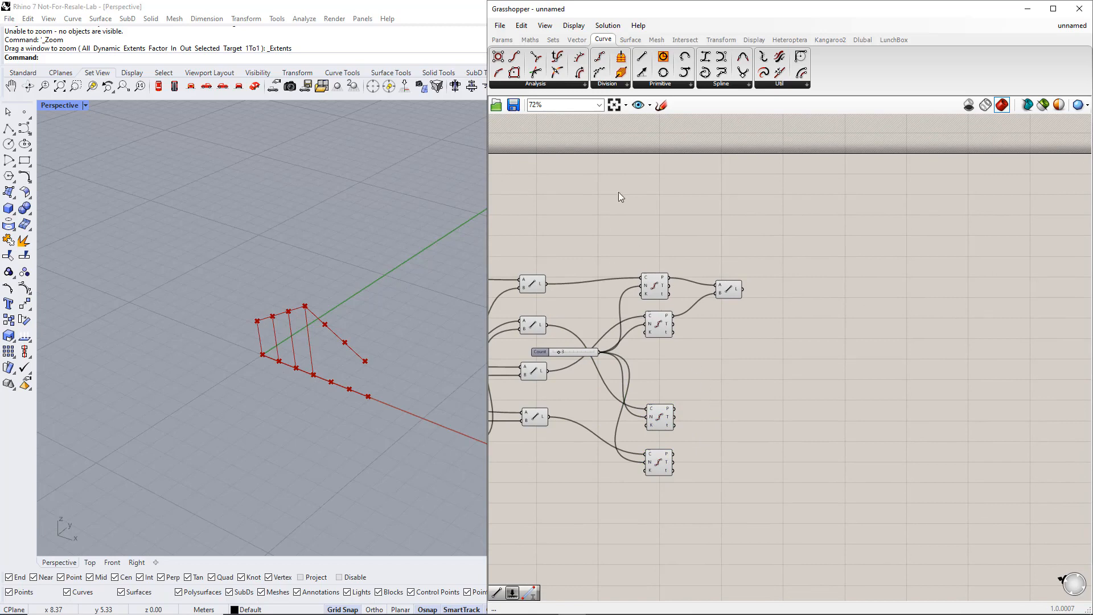
# Add a Cull Index component and feed it the points of the lower pair's first Divide Curve.
pyautogui.click(553, 39)
pyautogui.click(592, 86)
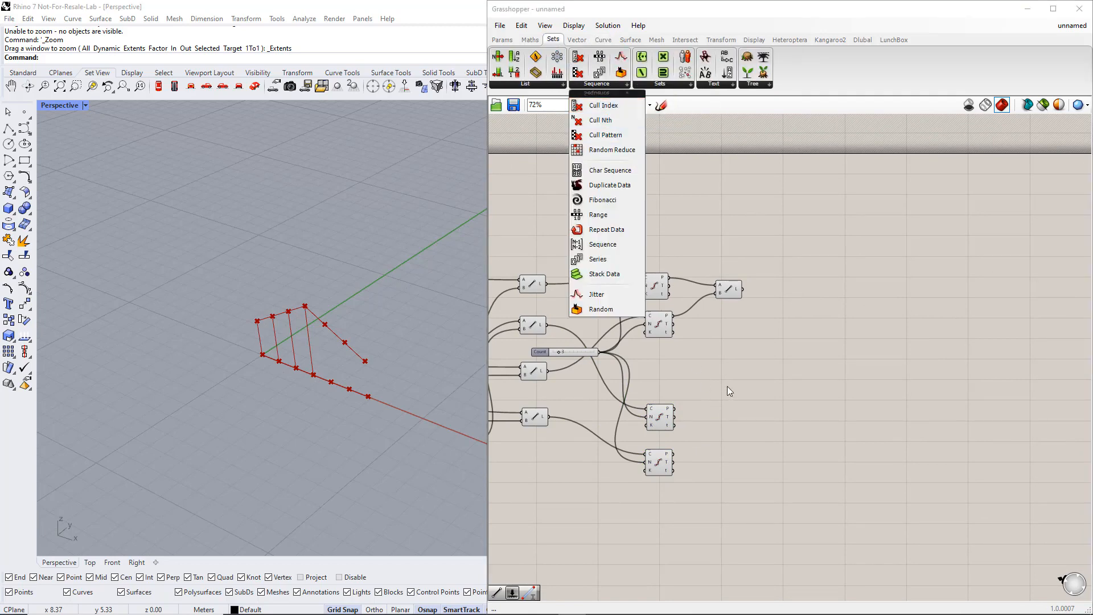
pyautogui.doubleClick(726, 411)
pyautogui.write('Cull')
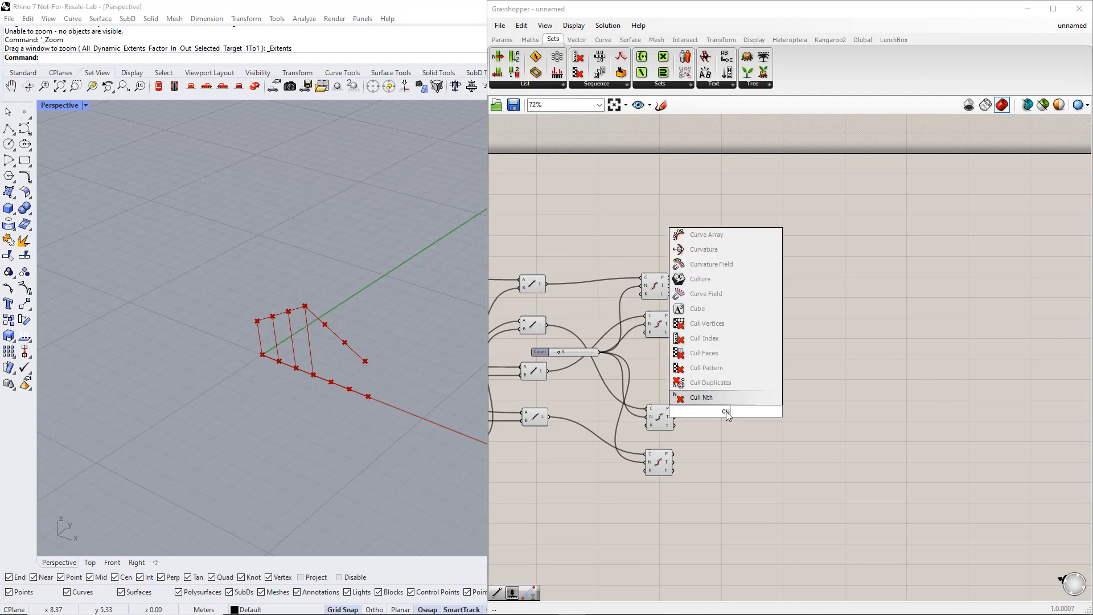
pyautogui.click(718, 324)
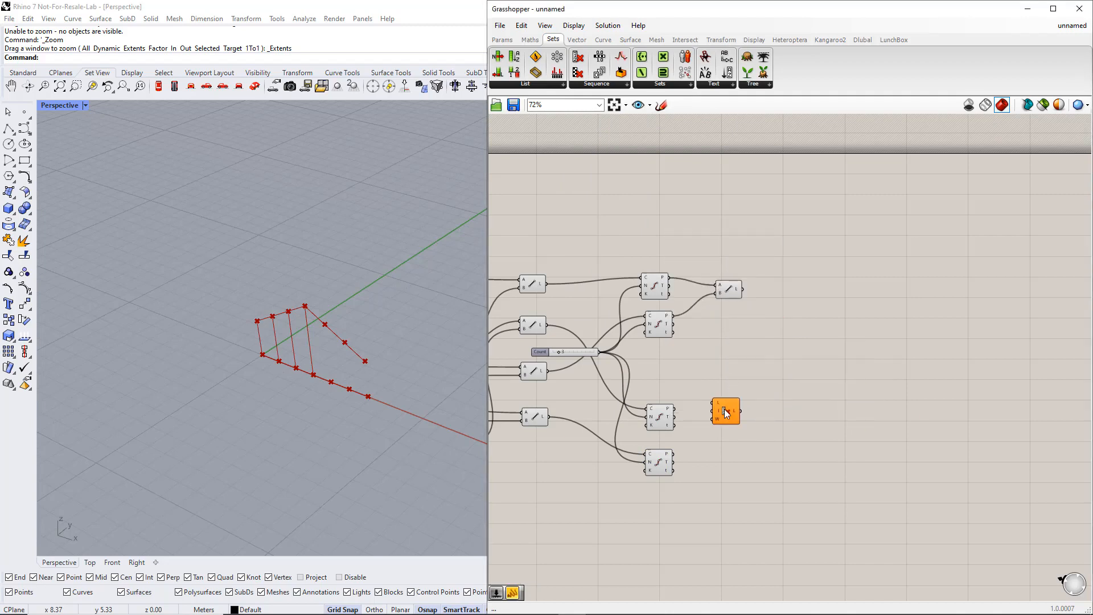
pyautogui.moveTo(675, 410); pyautogui.dragTo(768, 422)
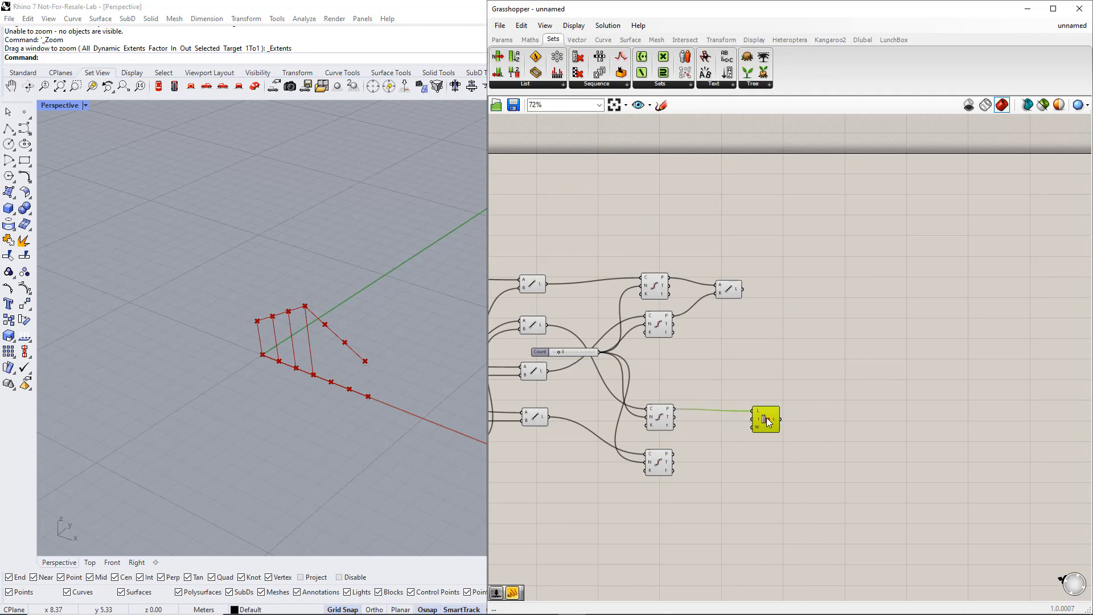
# Add a number slider set to 0 and connect it to the indices of the Cull Index component.
pyautogui.doubleClick(711, 431)
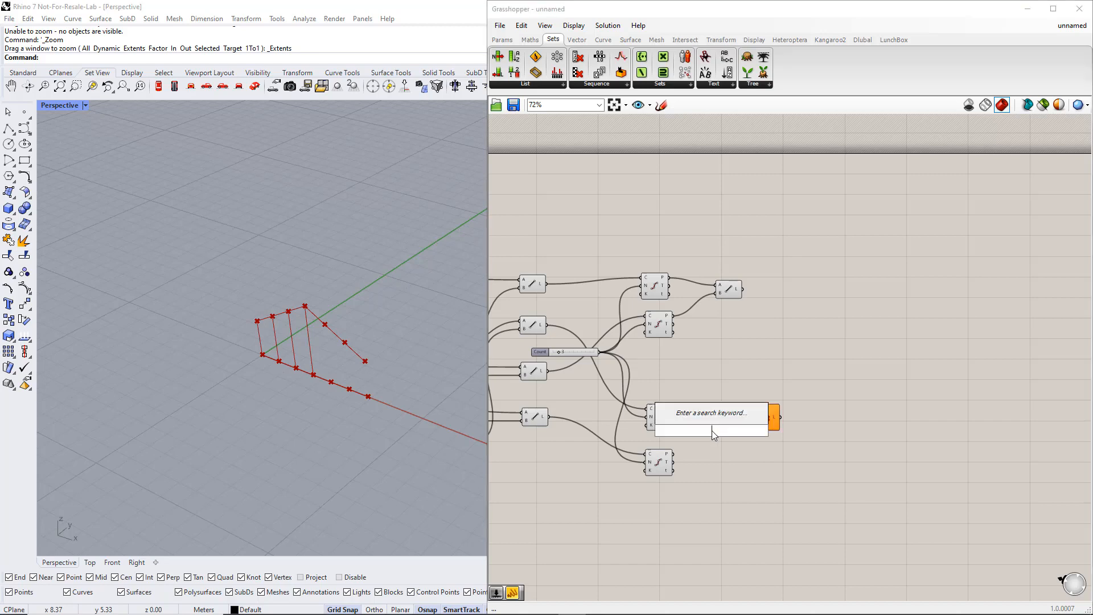
pyautogui.write('slider')
pyautogui.press('Return')
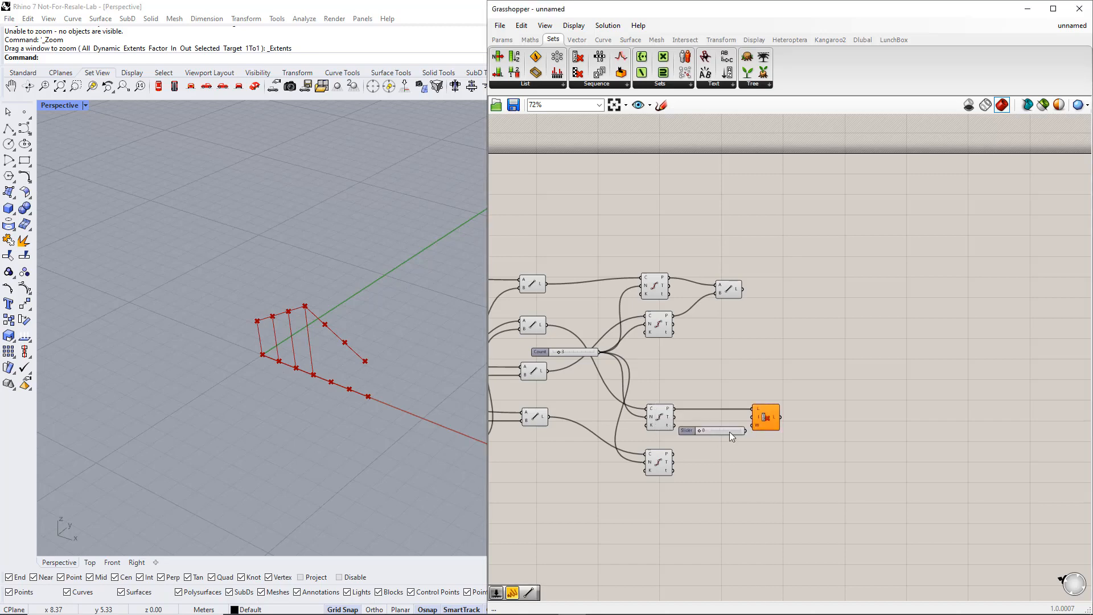
pyautogui.moveTo(746, 431); pyautogui.dragTo(784, 426)
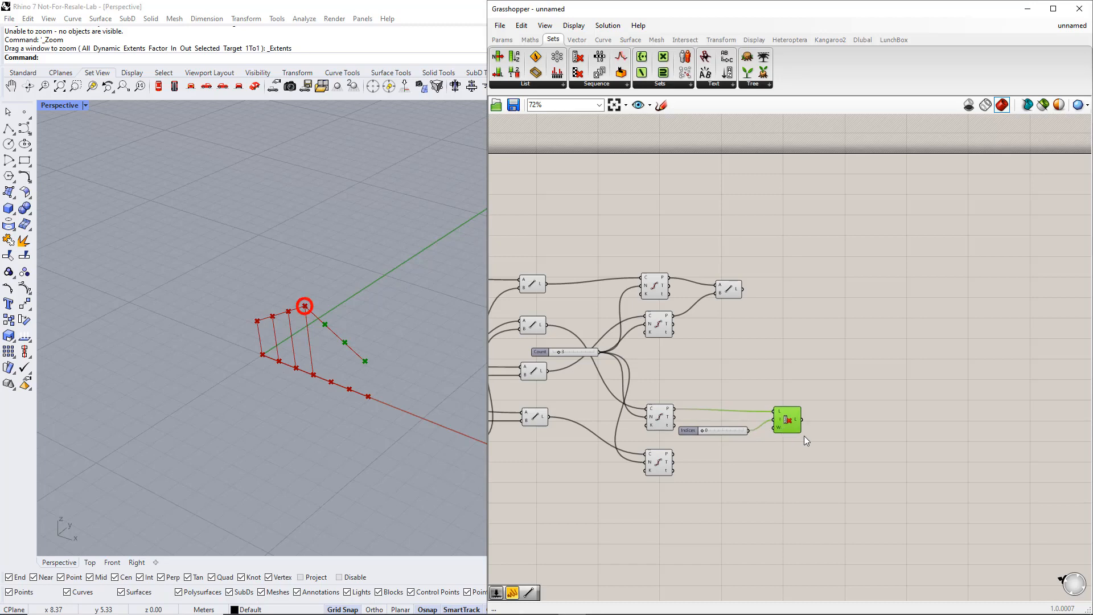
# Duplicate the Cull Index and its slider, feeding the copy the points of the lower pair's second Divide Curve.
pyautogui.moveTo(813, 440); pyautogui.dragTo(731, 410)
pyautogui.keyDown('alt'); pyautogui.moveTo(794, 421); pyautogui.dragTo(674, 454); pyautogui.keyUp('alt')
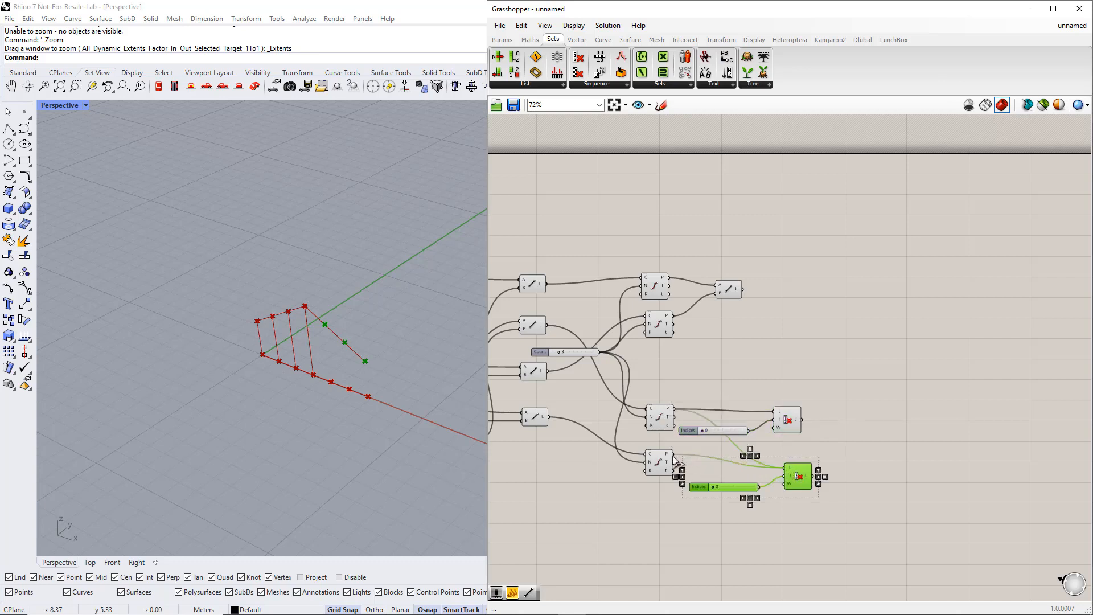
pyautogui.moveTo(828, 506); pyautogui.dragTo(787, 455)
pyautogui.click(825, 445)
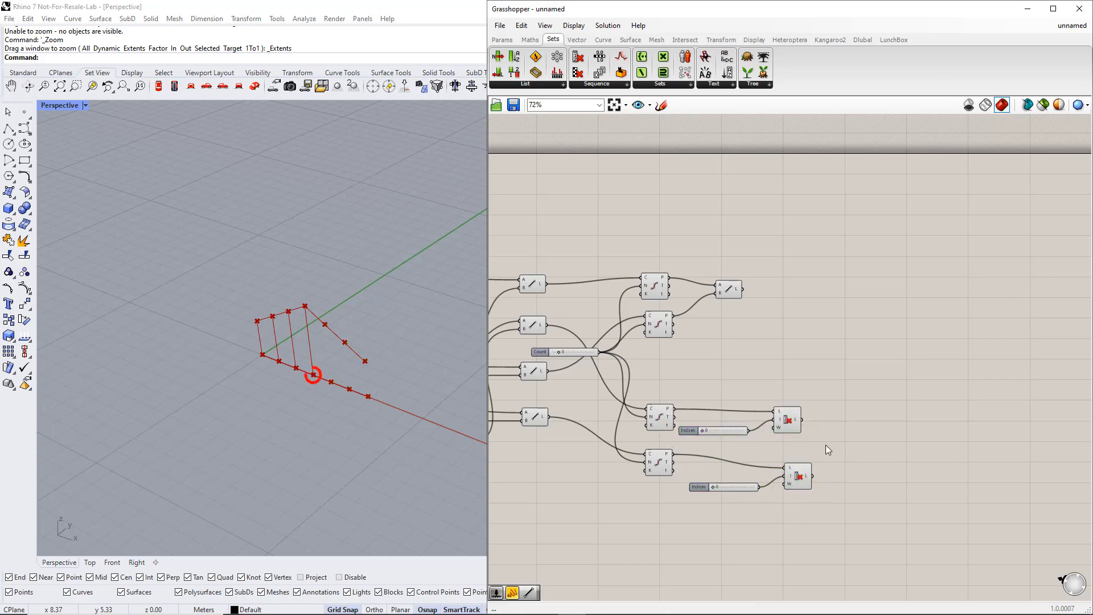
# Add a Line component connecting the two culled point lists and place it directly below the other vertical Line component.
pyautogui.doubleClick(844, 434)
pyautogui.write('line')
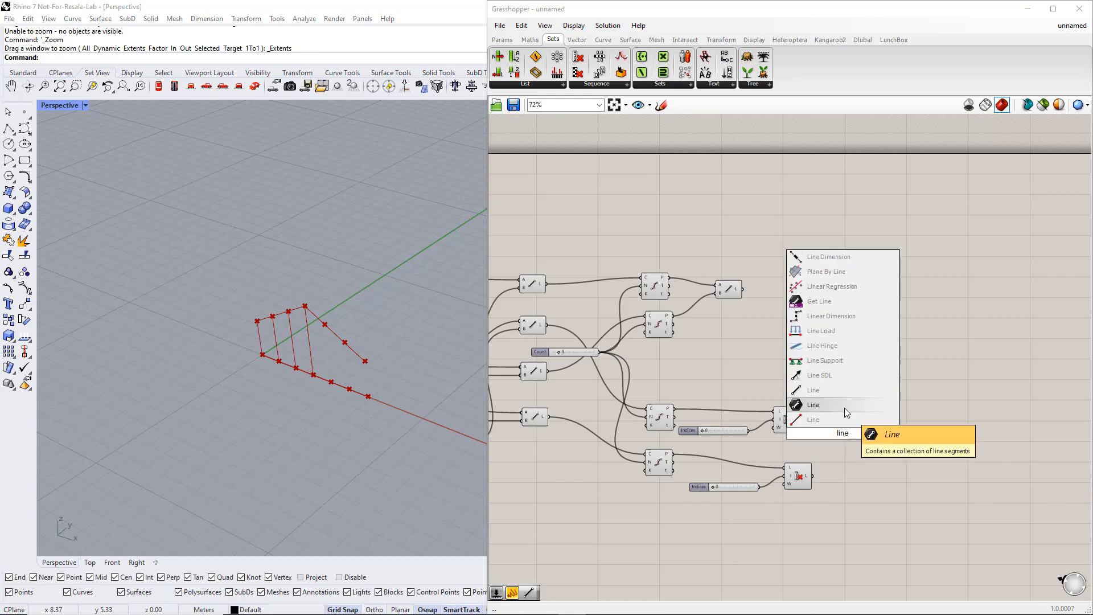
pyautogui.click(845, 406)
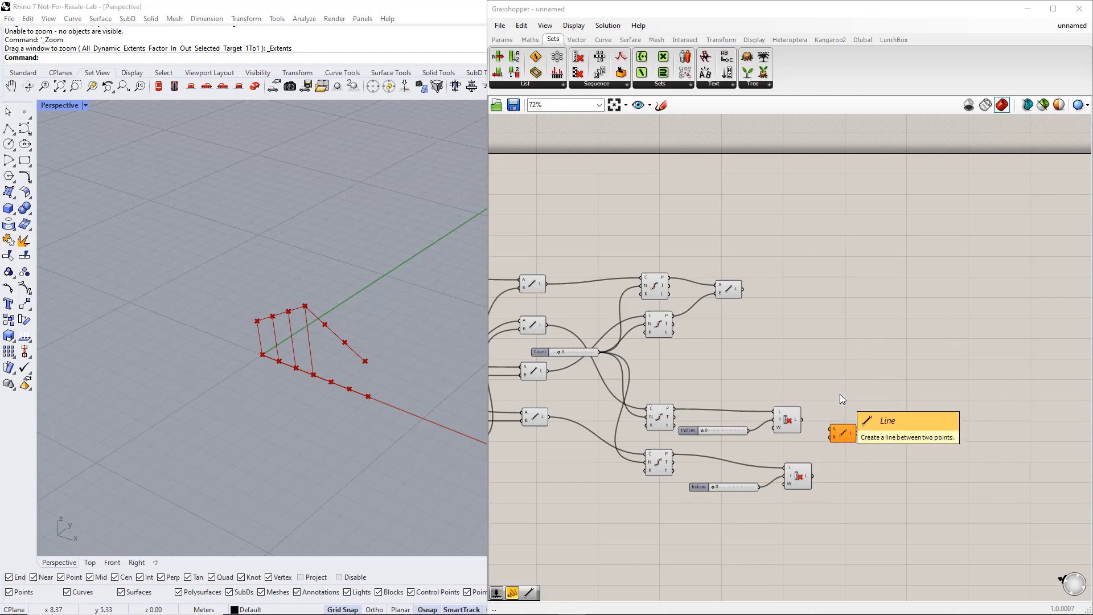
pyautogui.moveTo(801, 420); pyautogui.dragTo(875, 274)
pyautogui.moveTo(731, 291); pyautogui.dragTo(875, 253)
# Group the two Line components that form the vertical members and name the group Verticals.
pyautogui.moveTo(918, 306); pyautogui.dragTo(849, 215)
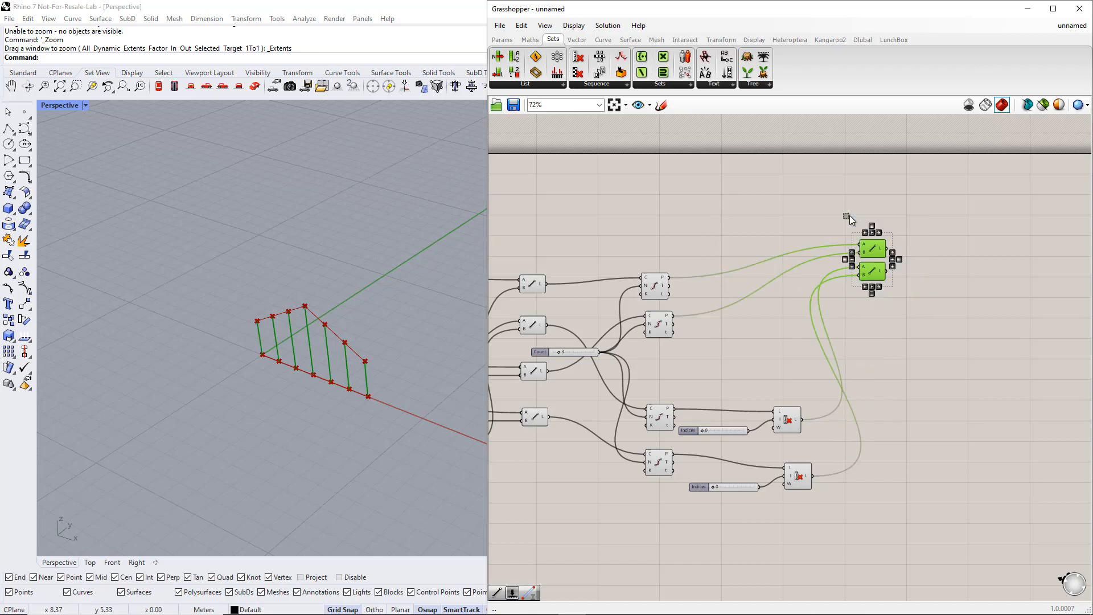
pyautogui.hotkey('ctrl', 'g')
pyautogui.scroll(4, 879, 238)
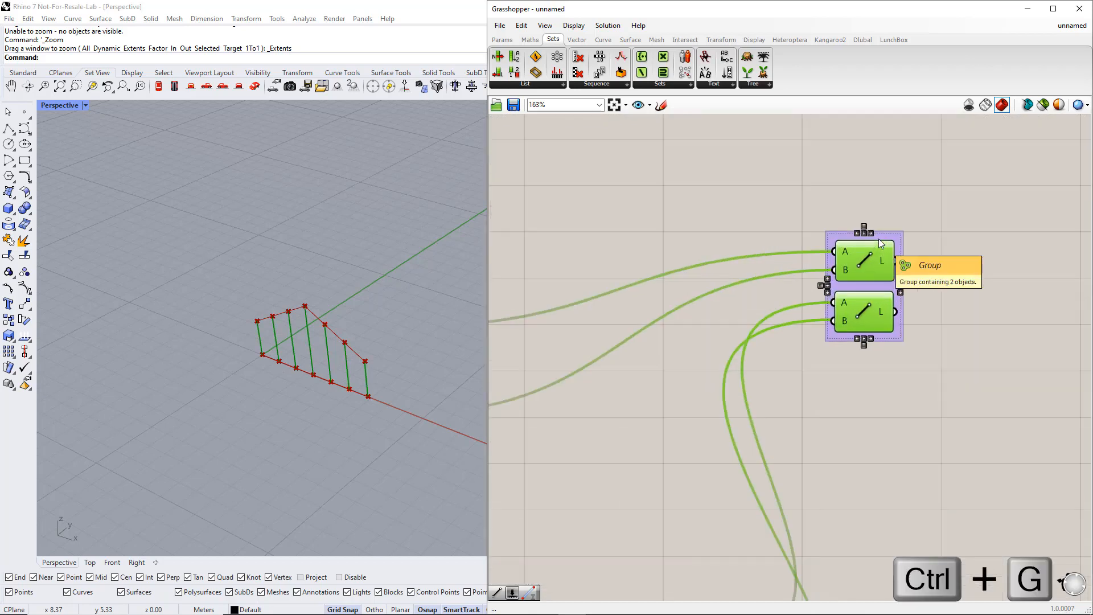
pyautogui.rightClick(879, 238)
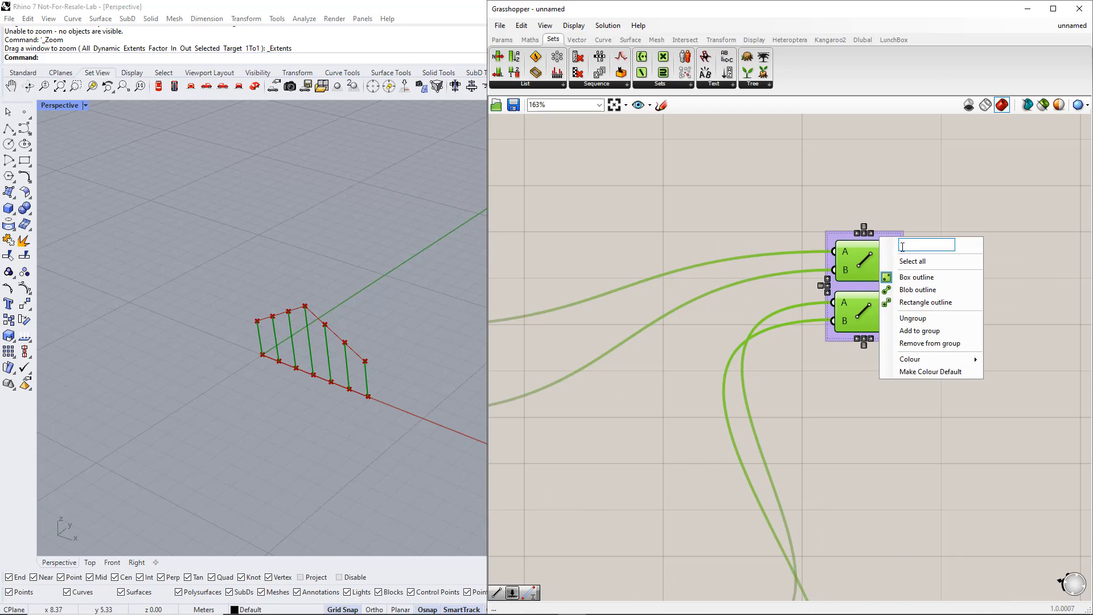
pyautogui.write('Verticals')
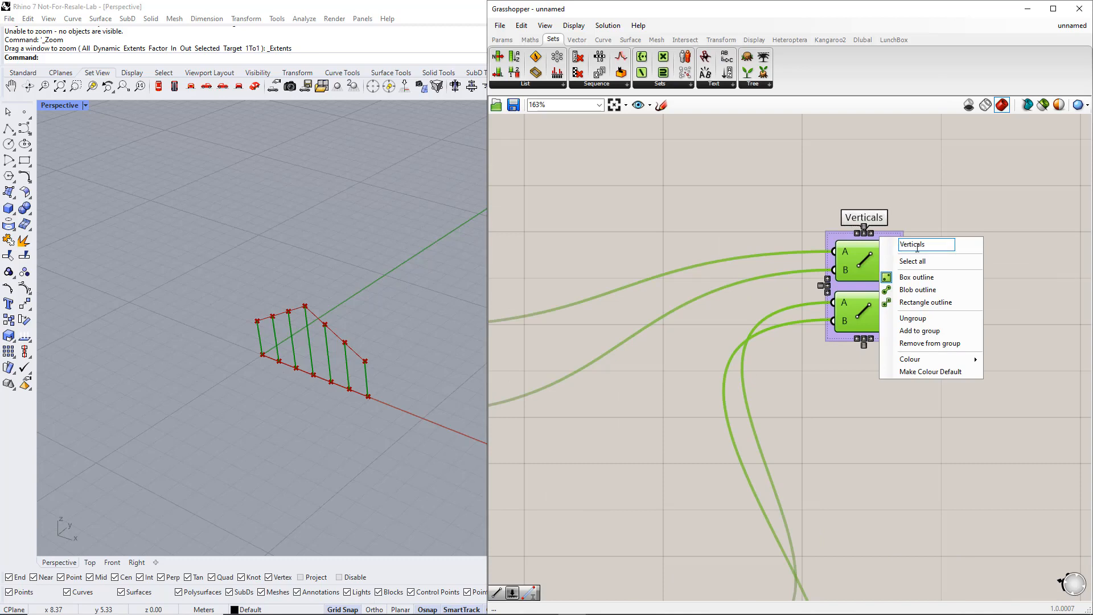
pyautogui.click(963, 222)
pyautogui.scroll(-4, 888, 291)
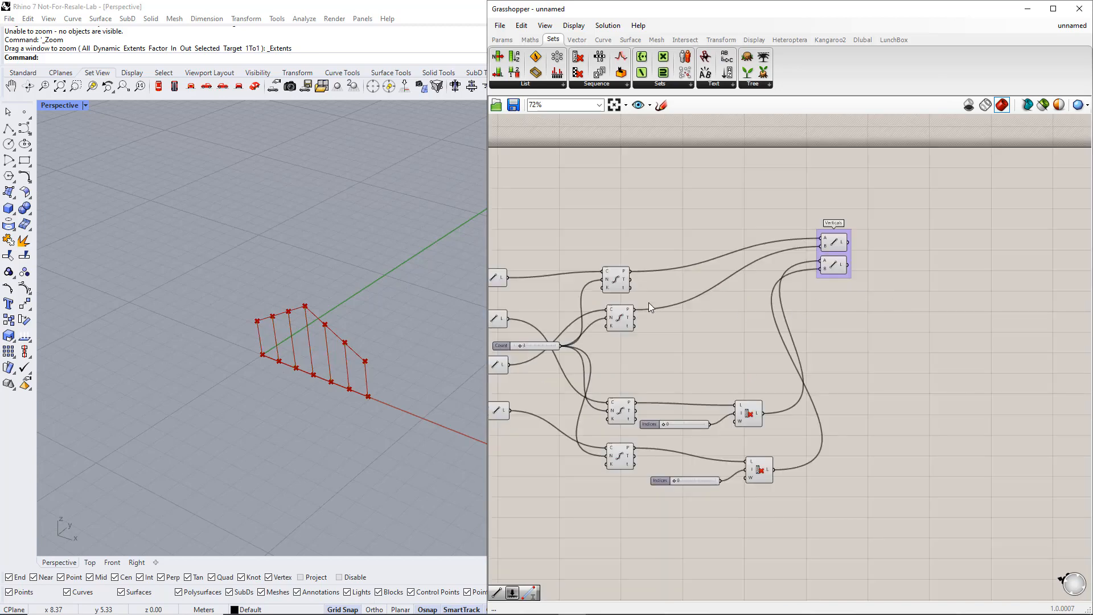
# Examine which division points each Divide Curve component of the upper pair produces in the viewport.
pyautogui.click(614, 289)
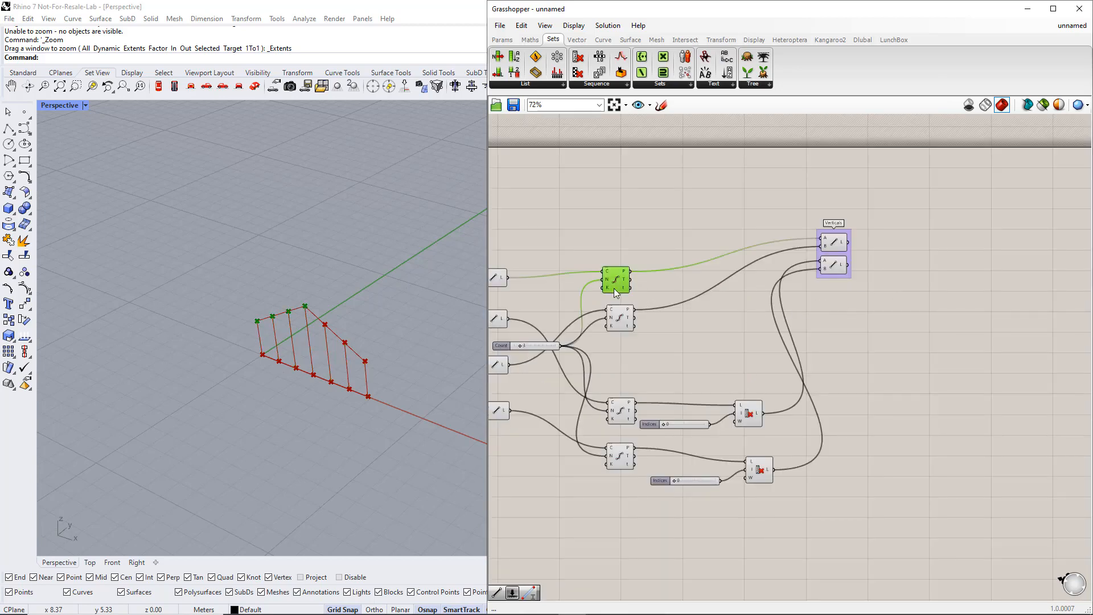
pyautogui.click(619, 319)
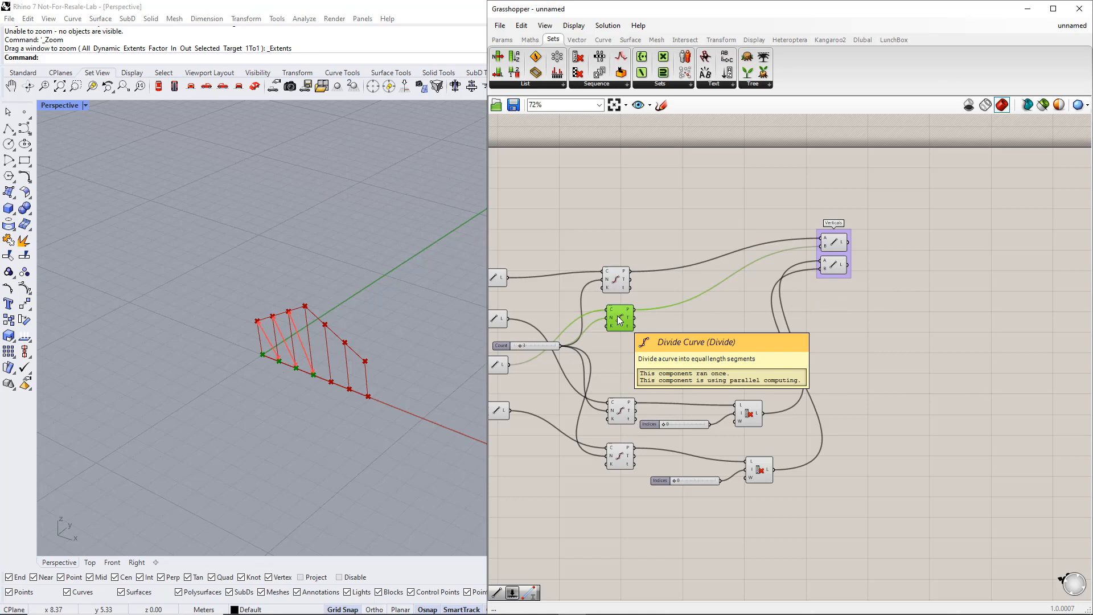
pyautogui.click(616, 280)
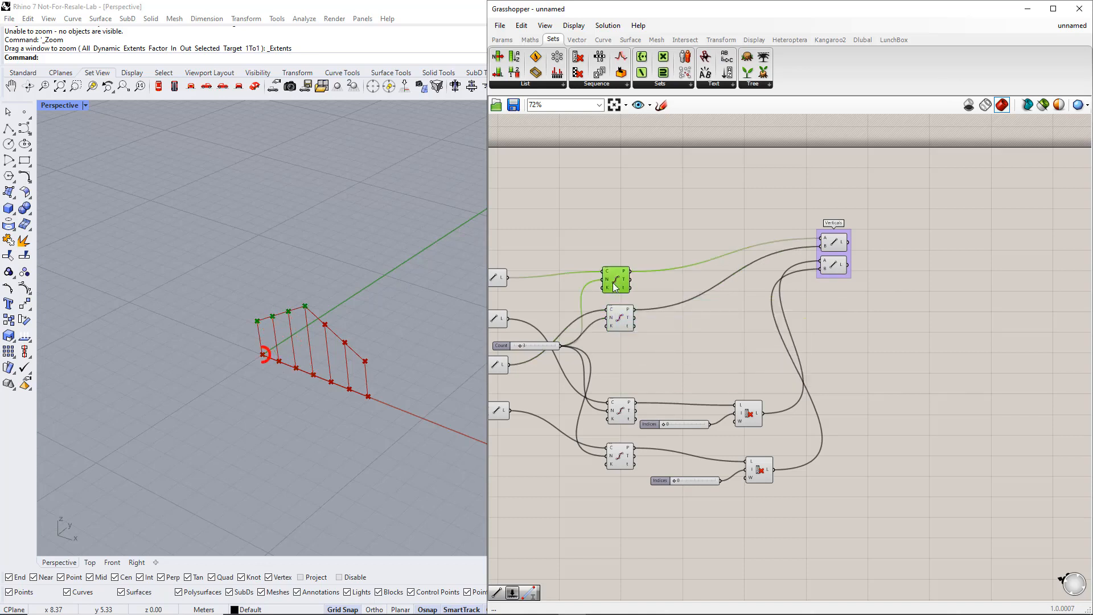
pyautogui.click(623, 319)
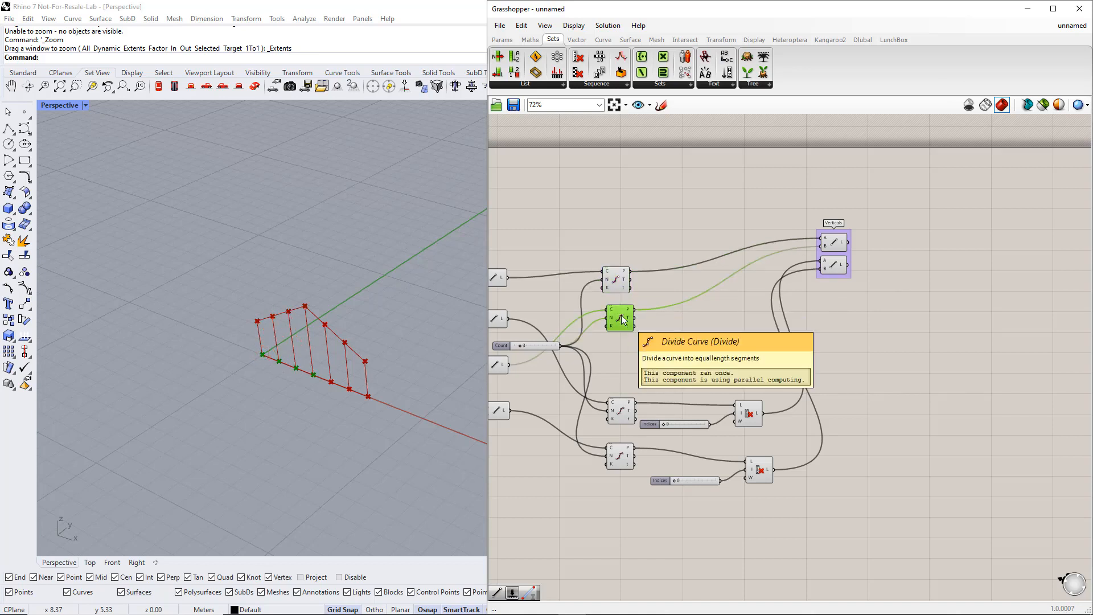
pyautogui.click(619, 287)
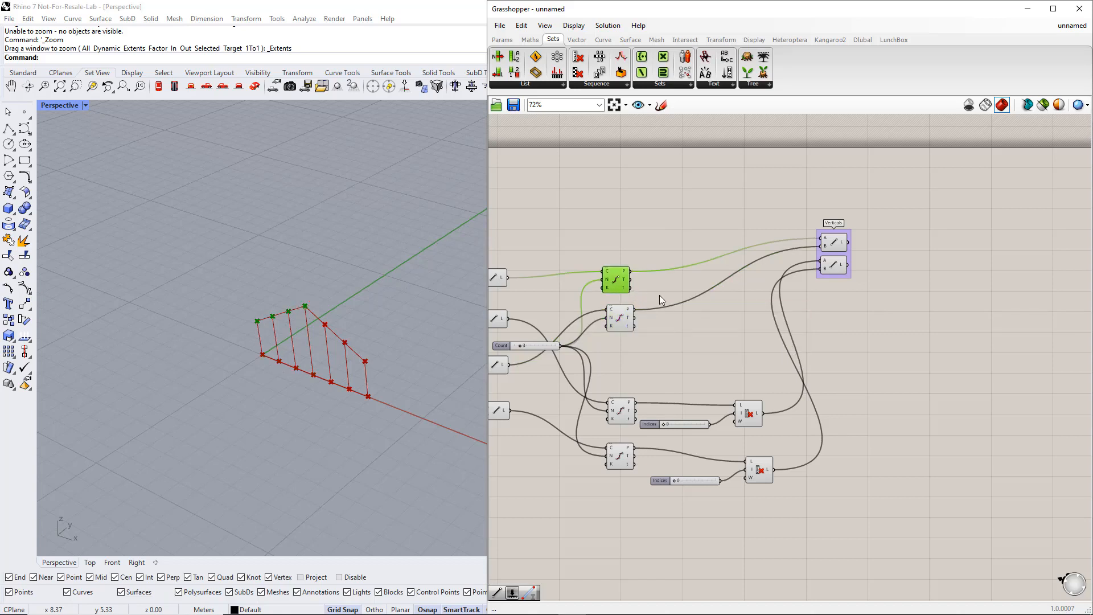
pyautogui.click(746, 326)
# Add a Cull Index for the points of the upper pair's second Divide Curve, with a slider at 0 as its index.
pyautogui.doubleClick(754, 326)
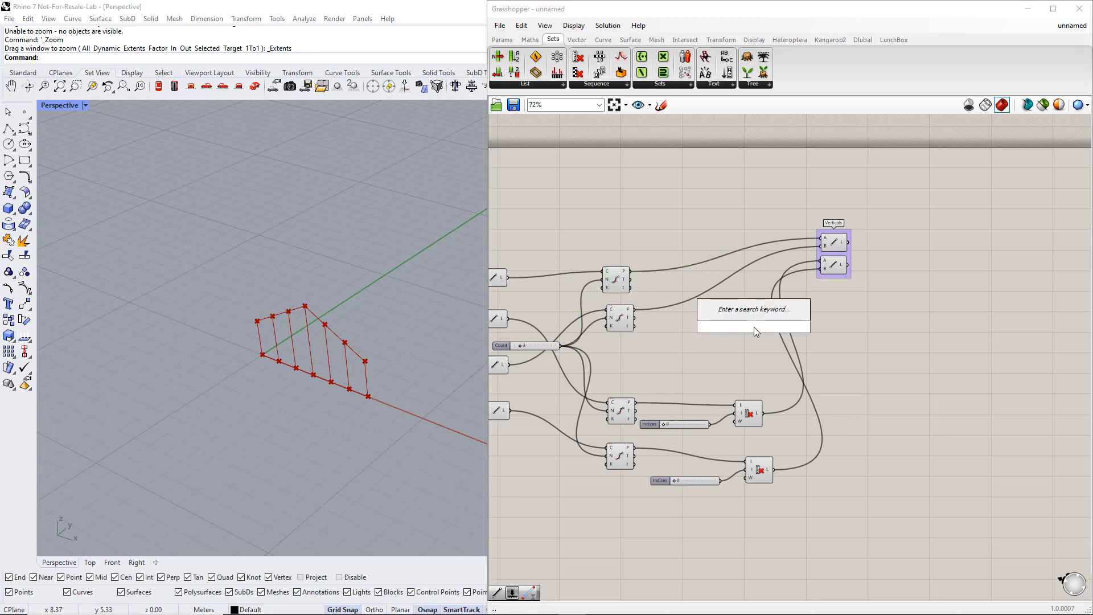
pyautogui.write('cull')
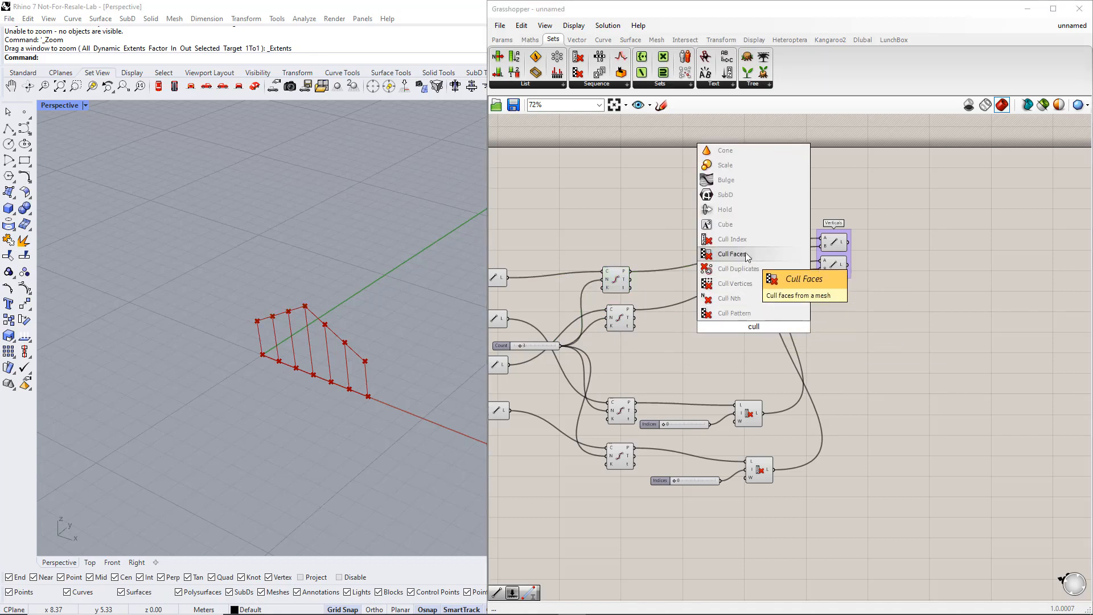
pyautogui.click(745, 244)
pyautogui.click(624, 322)
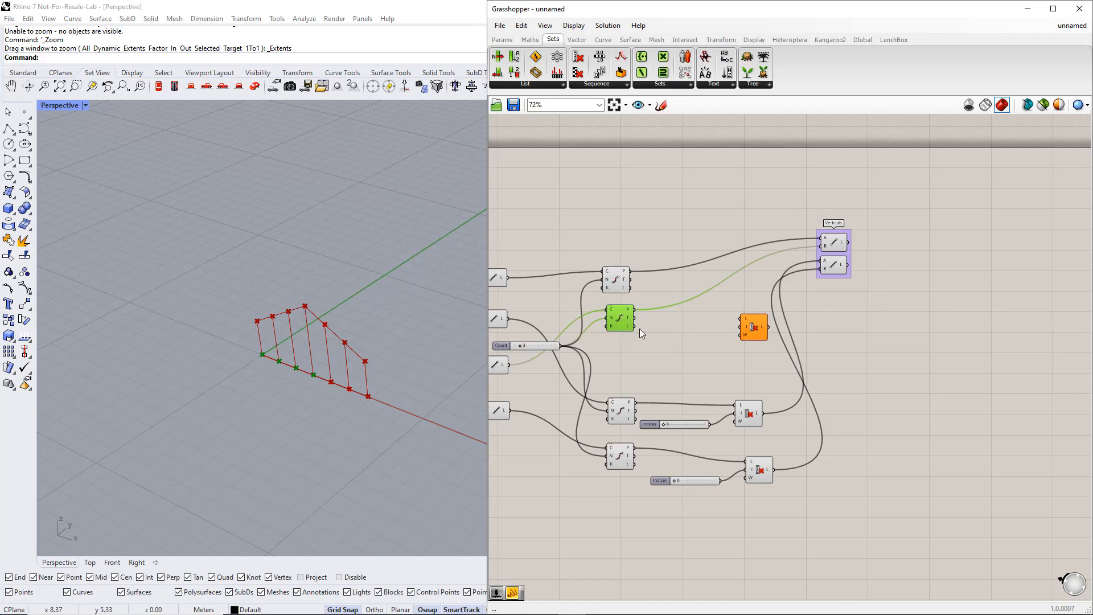
pyautogui.doubleClick(707, 343)
pyautogui.write('0')
pyautogui.press('Return')
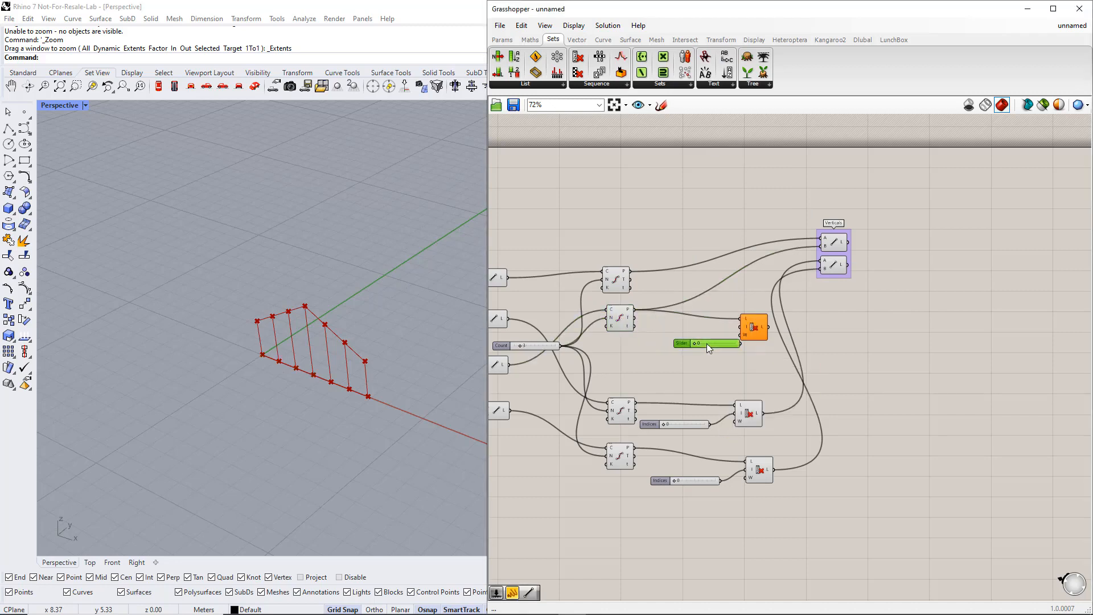
pyautogui.moveTo(712, 344); pyautogui.dragTo(640, 304)
pyautogui.moveTo(746, 331); pyautogui.dragTo(814, 349)
# Add a Cull Index for the points of the upper pair's first Divide Curve, with a slider at 2 as its index.
pyautogui.doubleClick(820, 315)
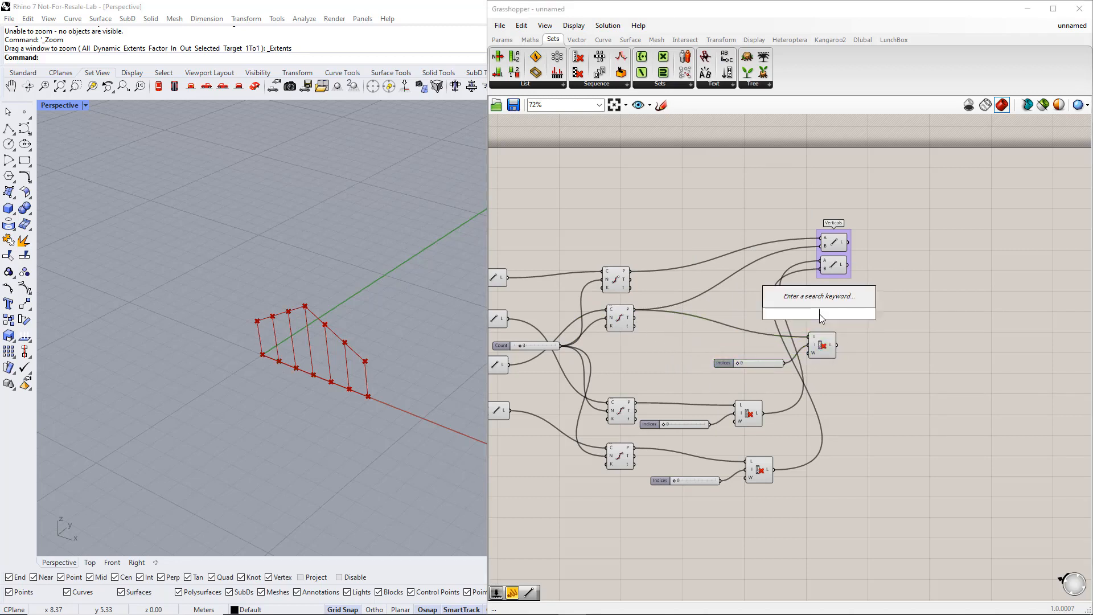
pyautogui.write('cull')
pyautogui.click(813, 284)
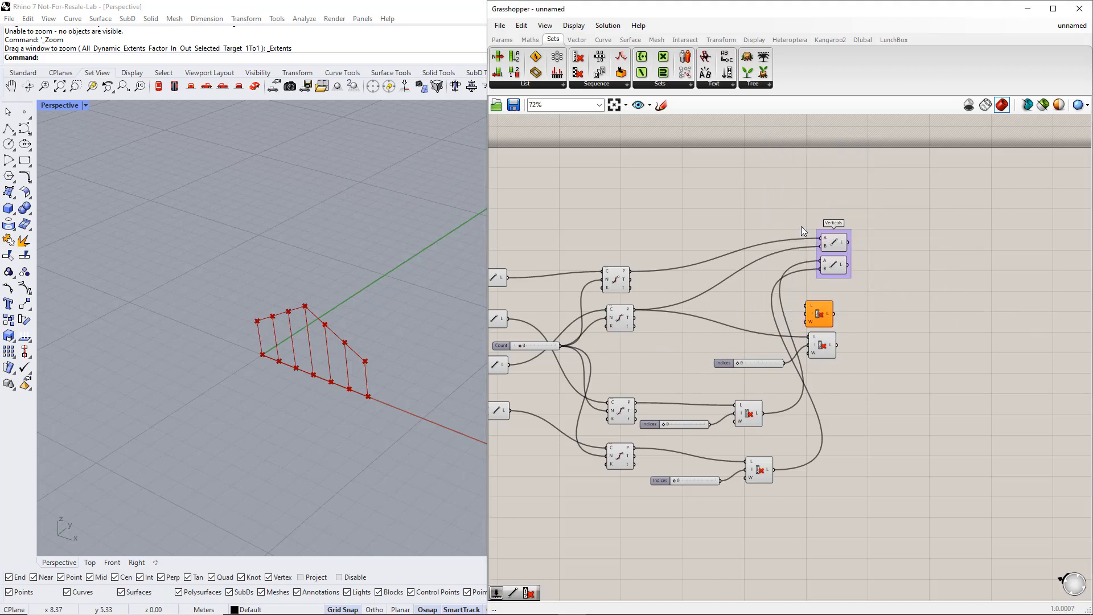
pyautogui.moveTo(815, 299); pyautogui.dragTo(633, 272)
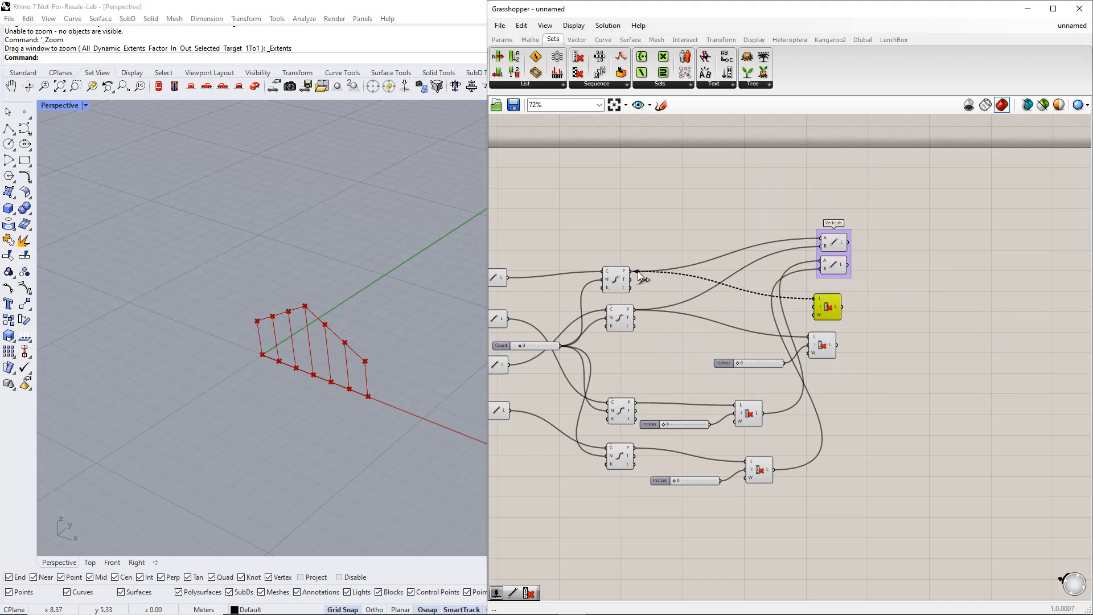
pyautogui.doubleClick(733, 316)
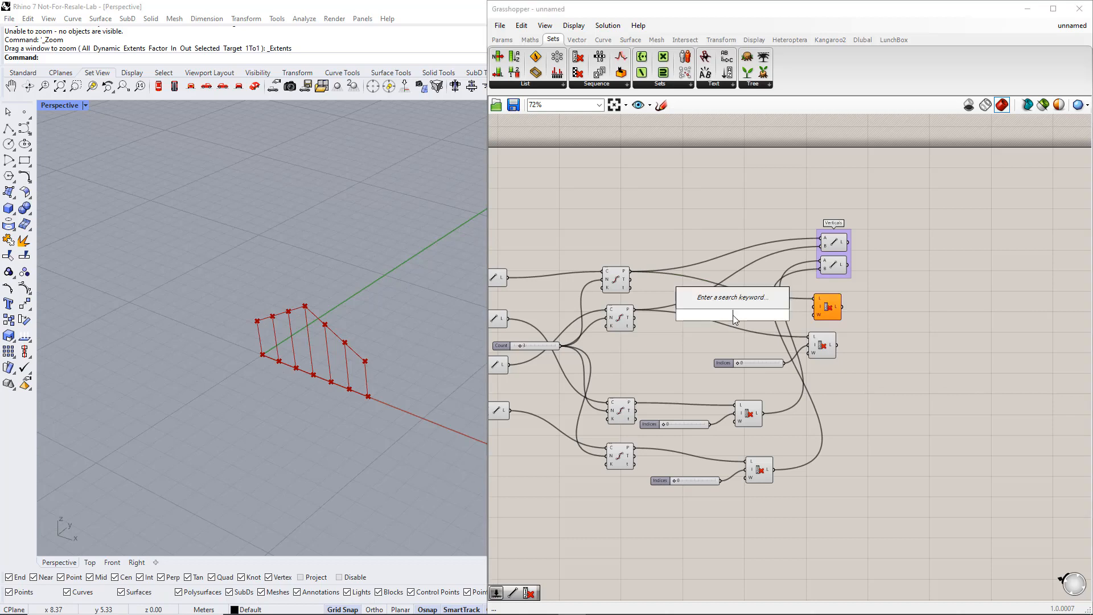
pyautogui.write('2')
pyautogui.press('Return')
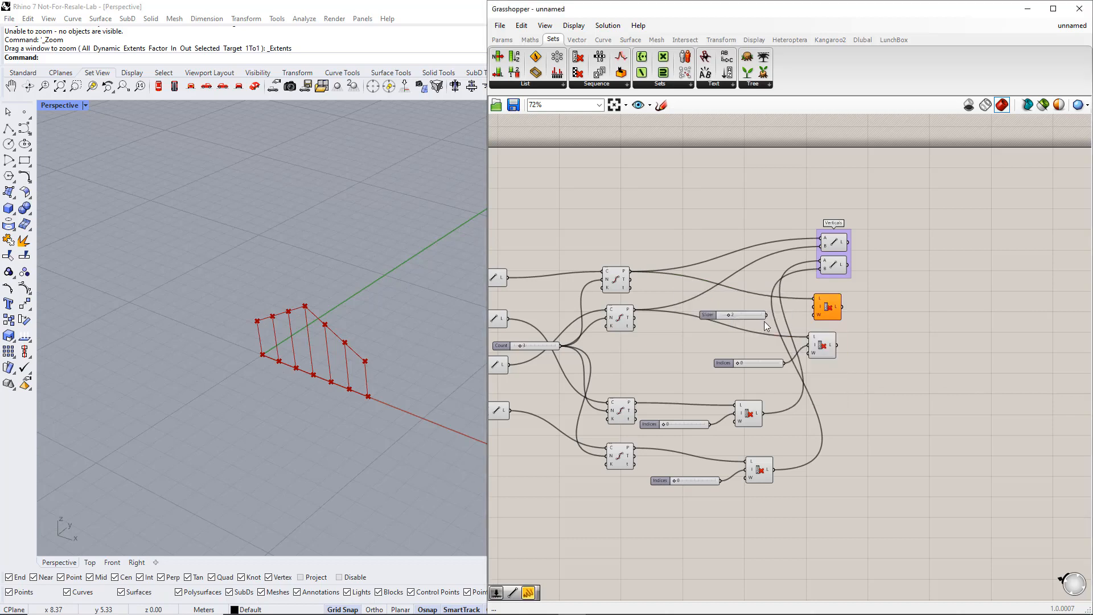
pyautogui.moveTo(789, 317); pyautogui.dragTo(805, 311)
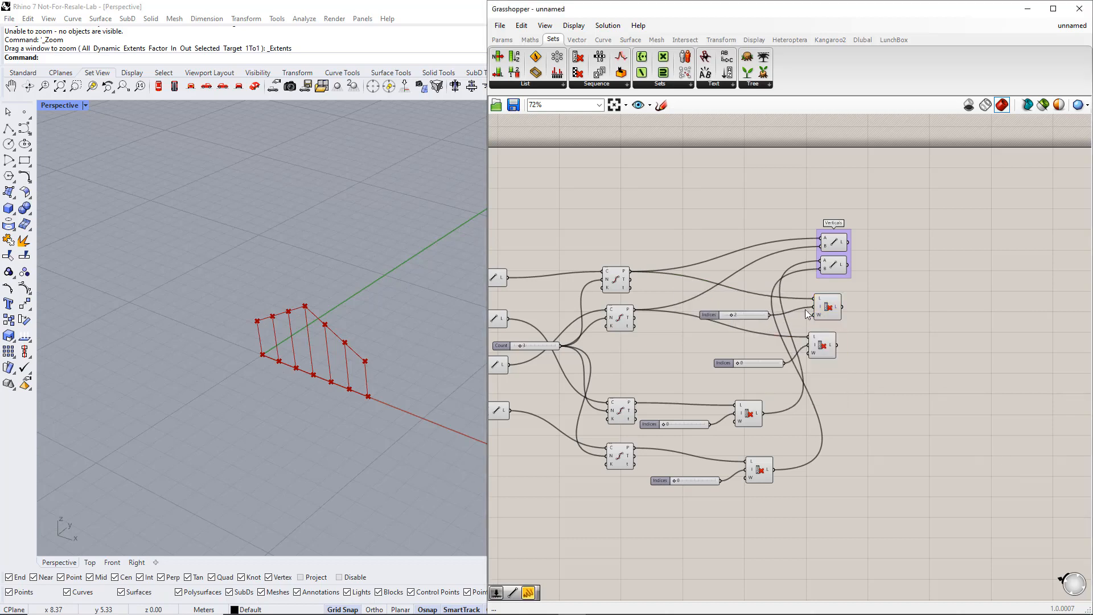
# Set the minimum of the first Divide Curve's cull slider to -1 and its value to -1.
pyautogui.doubleClick(709, 316)
pyautogui.doubleClick(716, 335)
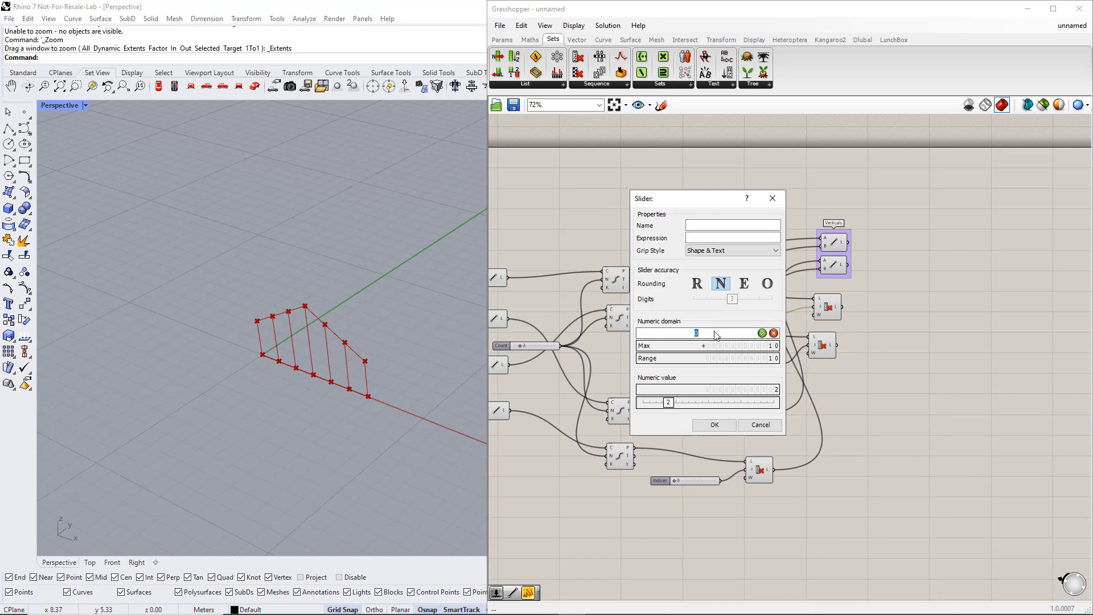
pyautogui.click(762, 333)
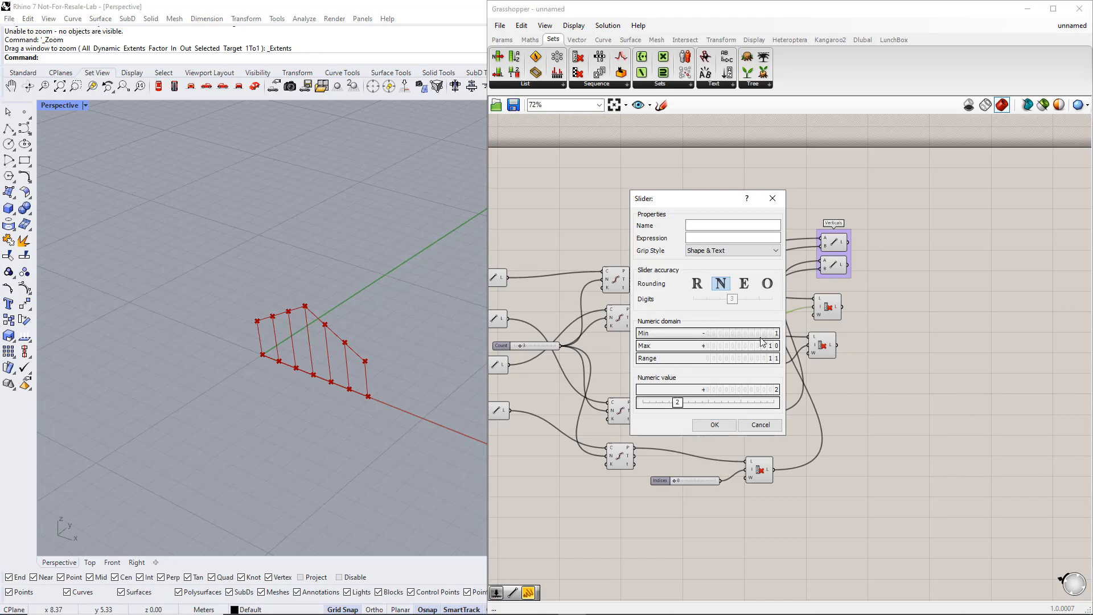
pyautogui.click(714, 425)
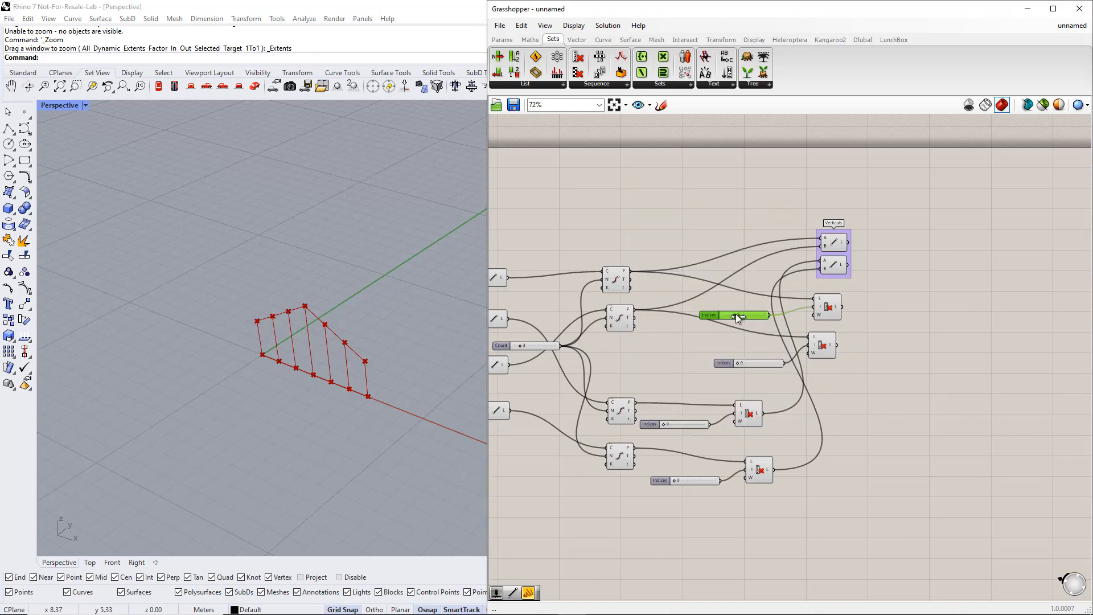
pyautogui.click(824, 346)
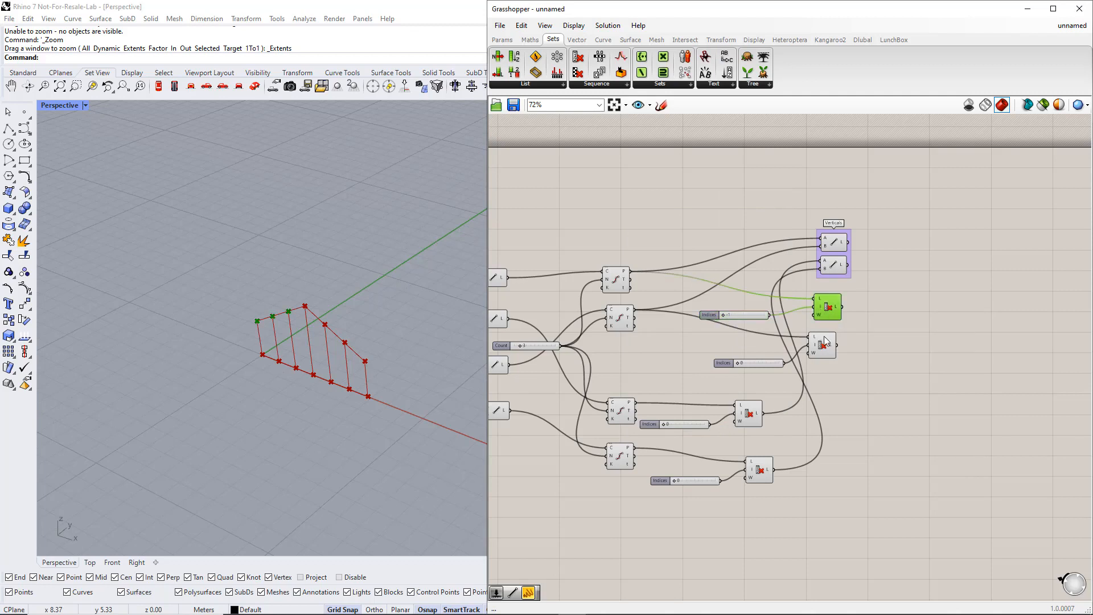
# Add a Line component connecting the upper pair's two culled point lists as diagonals.
pyautogui.doubleClick(890, 327)
pyautogui.write('line')
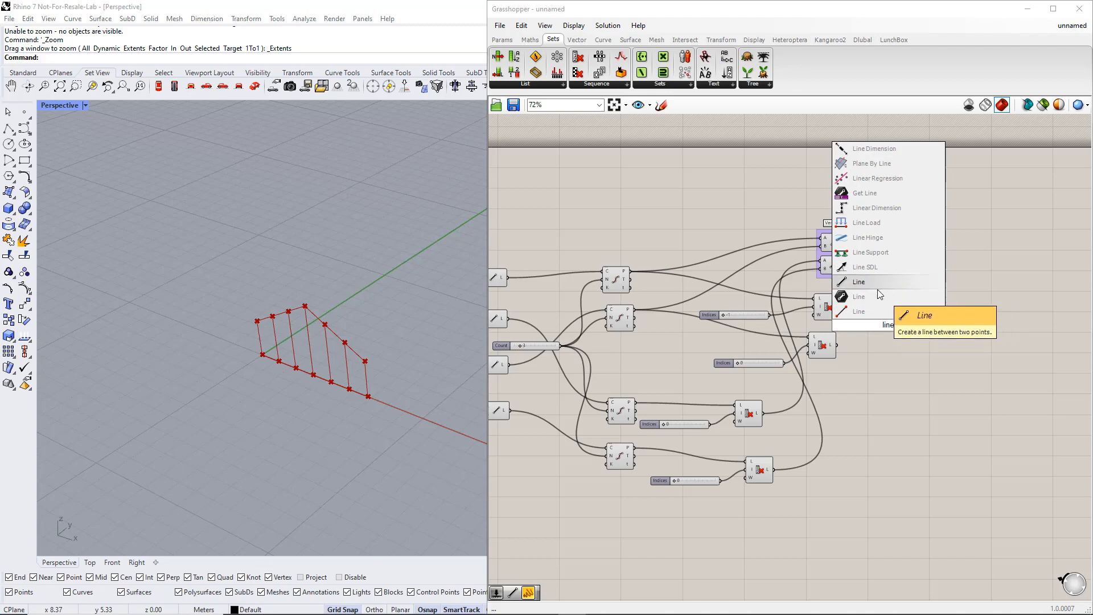
pyautogui.click(868, 297)
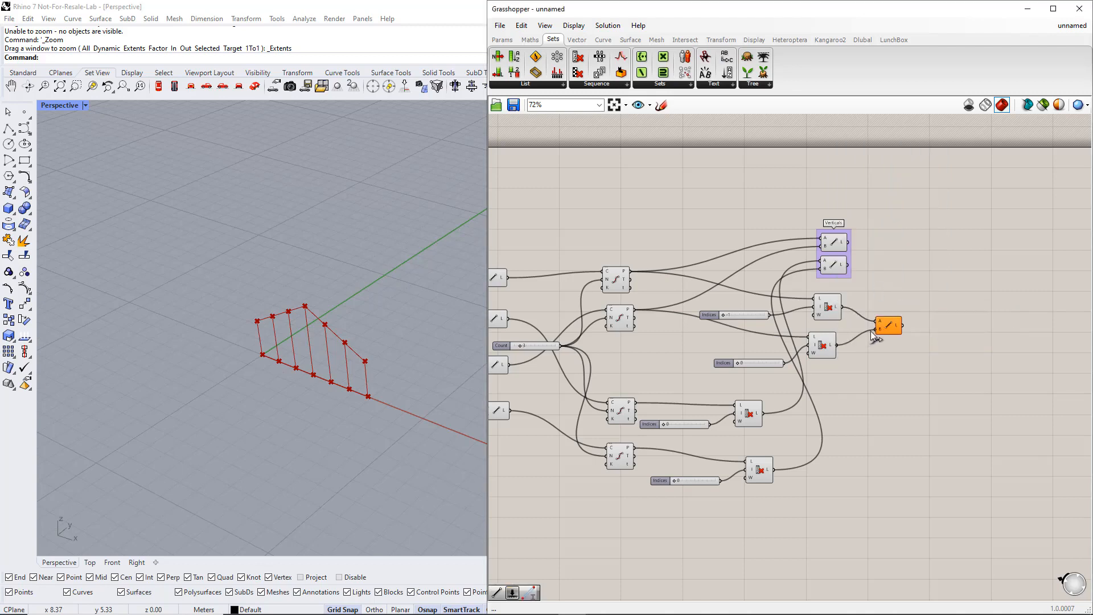
pyautogui.moveTo(873, 336); pyautogui.dragTo(875, 336)
pyautogui.click(891, 327)
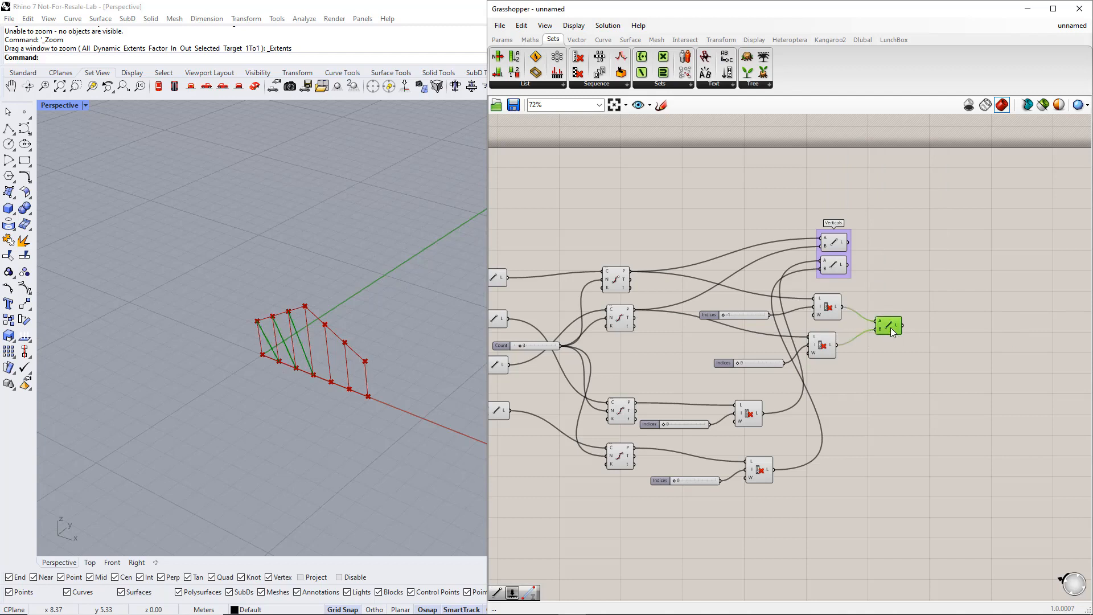
# Duplicate the diagonal Line with its two Cull Index components and sliders, feeding the copies from the lower pair of Divide Curves.
pyautogui.click(893, 347)
pyautogui.moveTo(893, 367); pyautogui.dragTo(766, 310)
pyautogui.keyDown('alt'); pyautogui.moveTo(817, 302); pyautogui.dragTo(911, 389); pyautogui.keyUp('alt')
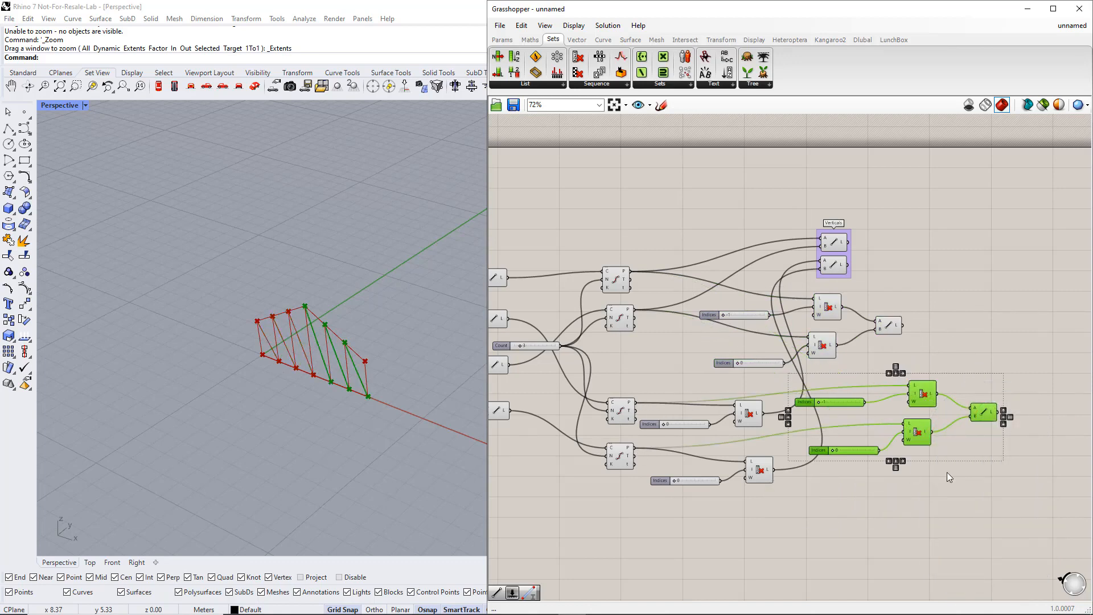
# Feed the copied Cull Index of the lower pair's first Divide Curve from a new Indices slider at 0.
pyautogui.click(947, 473)
pyautogui.click(620, 410)
pyautogui.click(621, 456)
pyautogui.click(620, 410)
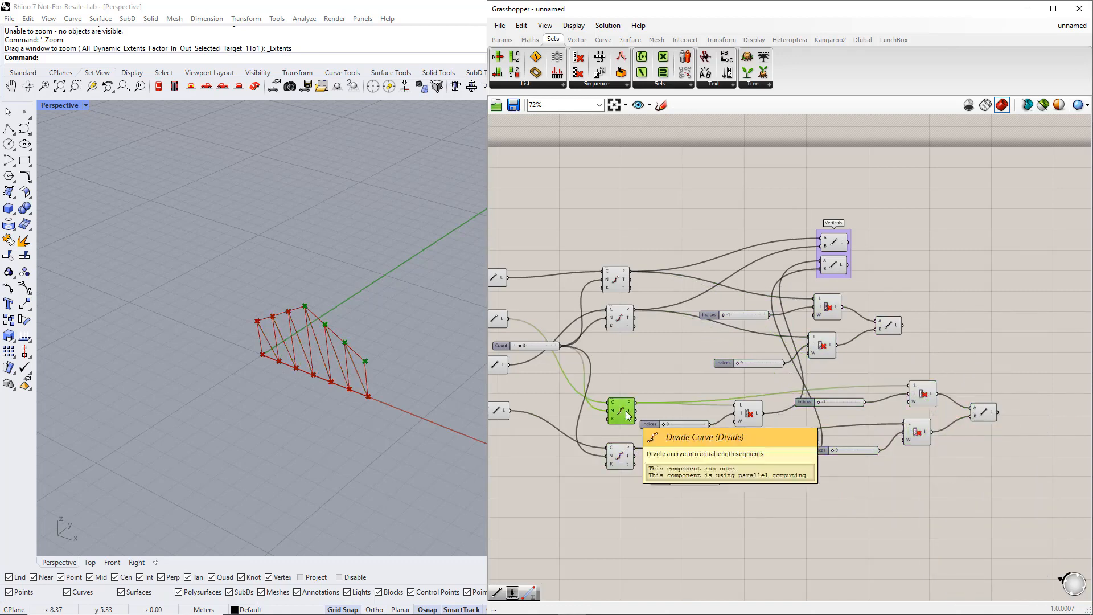
pyautogui.moveTo(846, 405); pyautogui.dragTo(847, 411)
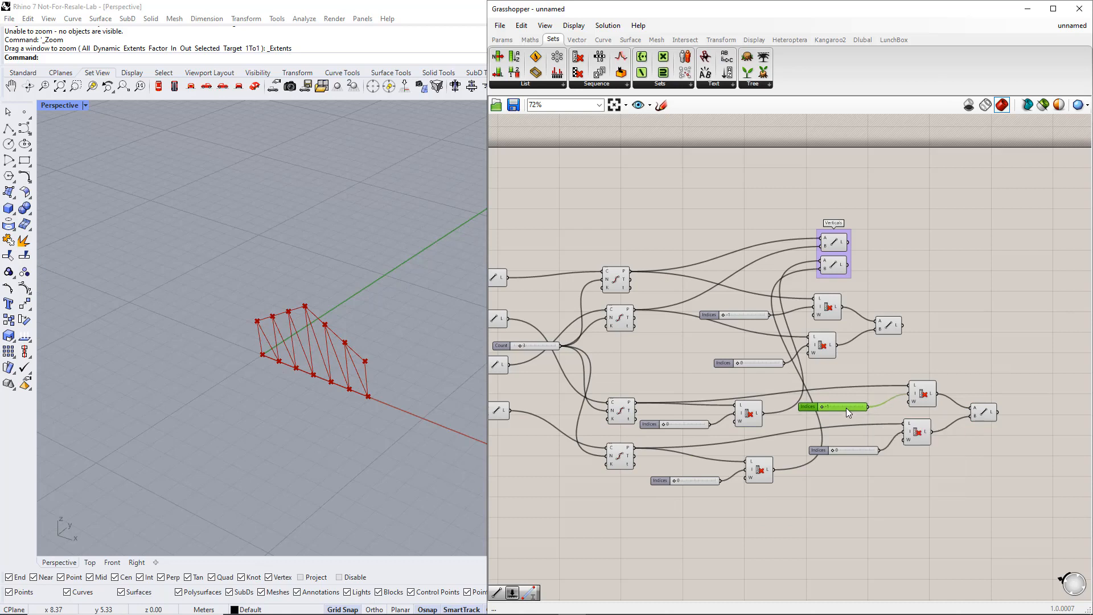
pyautogui.doubleClick(856, 395)
pyautogui.write('0')
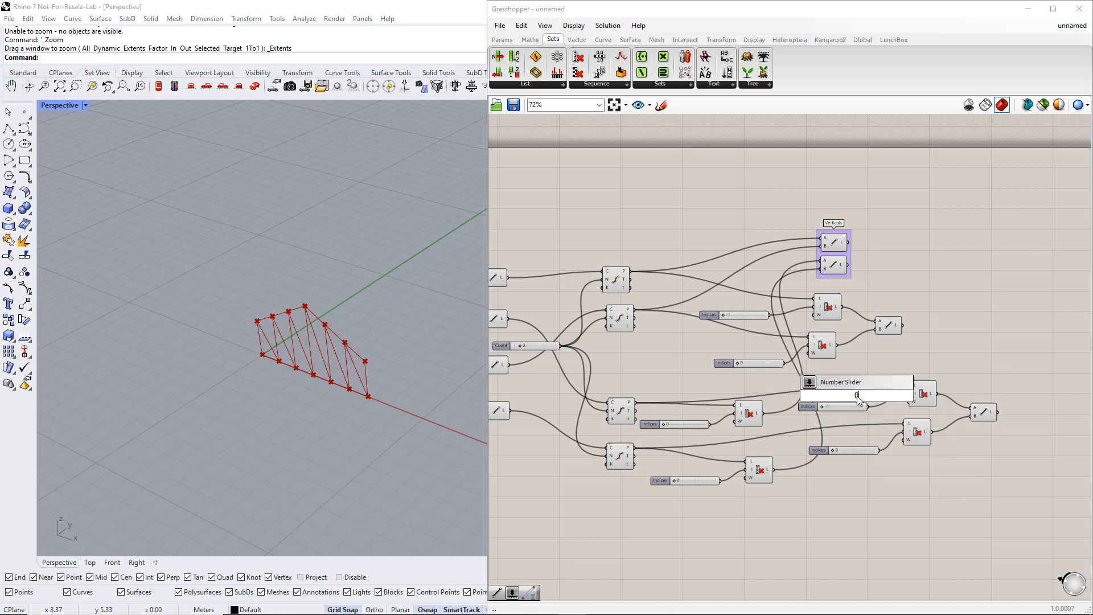
pyautogui.press('Return')
# Rewire the -1 slider to the Cull Index of the lower pair's second Divide Curve and delete the 0 slider it replaces.
pyautogui.moveTo(839, 409); pyautogui.dragTo(856, 475)
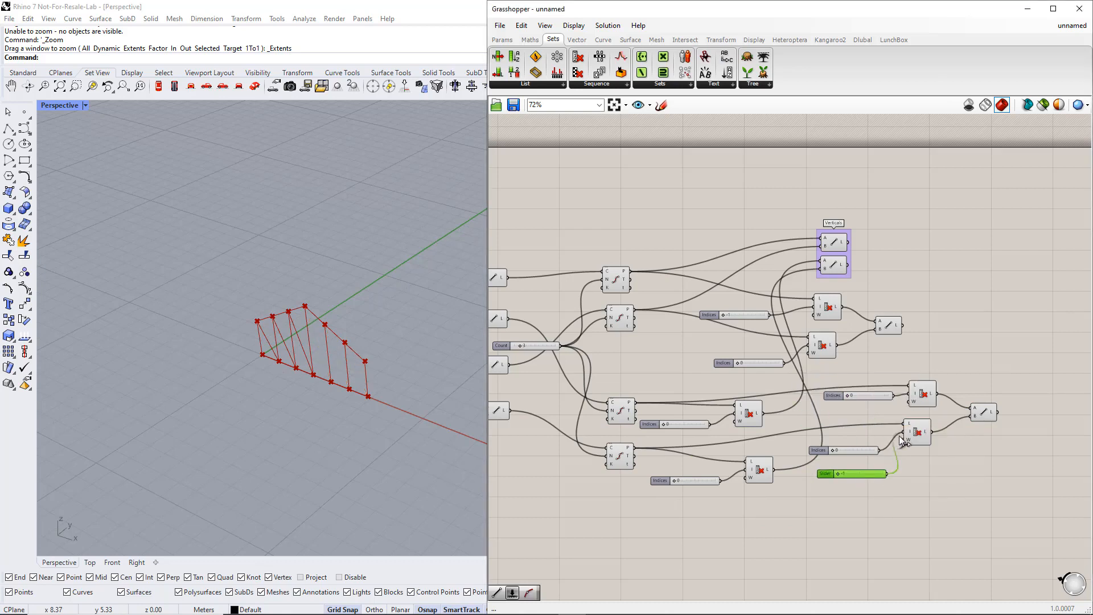
pyautogui.moveTo(899, 436); pyautogui.dragTo(902, 432)
pyautogui.click(850, 449)
pyautogui.press('Delete')
pyautogui.moveTo(849, 473); pyautogui.dragTo(849, 439)
# Bring the two diagonal Line components together, group them and name the group Diagonals.
pyautogui.moveTo(887, 330); pyautogui.dragTo(936, 332)
pyautogui.moveTo(983, 412); pyautogui.dragTo(976, 341)
pyautogui.moveTo(1002, 381); pyautogui.dragTo(971, 319)
pyautogui.hotkey('ctrl', 'g')
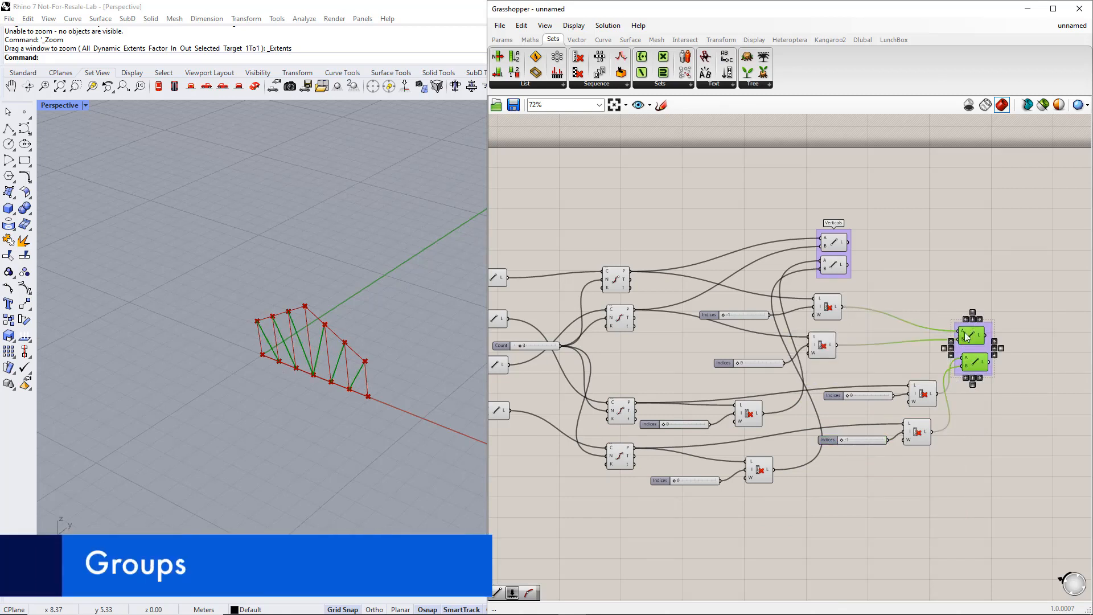
pyautogui.scroll(2, 966, 336)
pyautogui.rightClick(966, 348)
pyautogui.write('Diagonal')
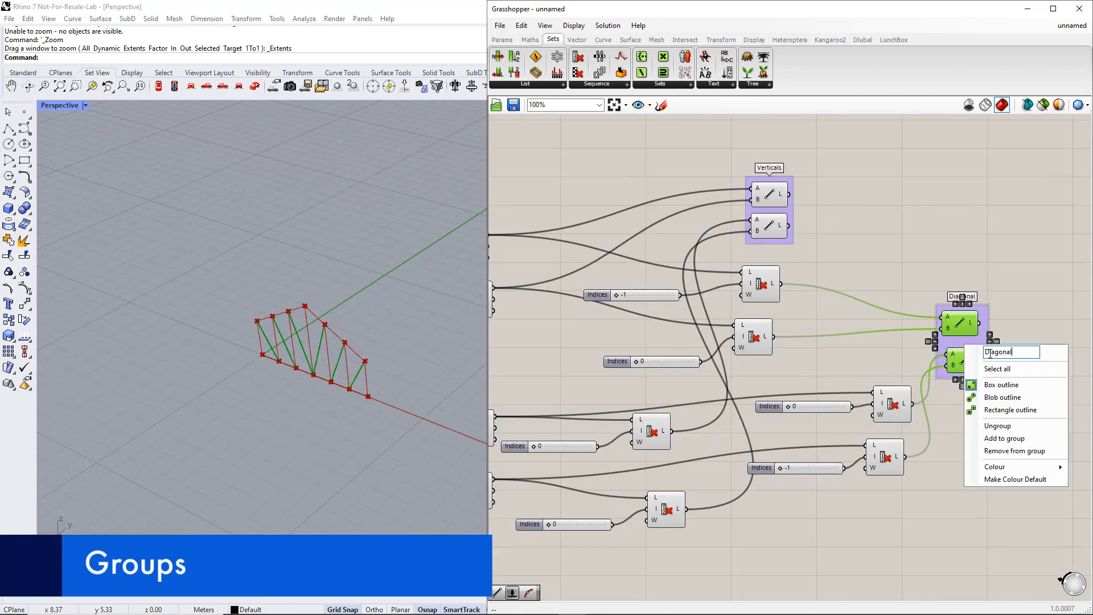
pyautogui.write('s')
pyautogui.press('Return')
# Place the two roof Line components below the Diagonals group, group them and name the group Upper chord.
pyautogui.scroll(-2, 968, 287)
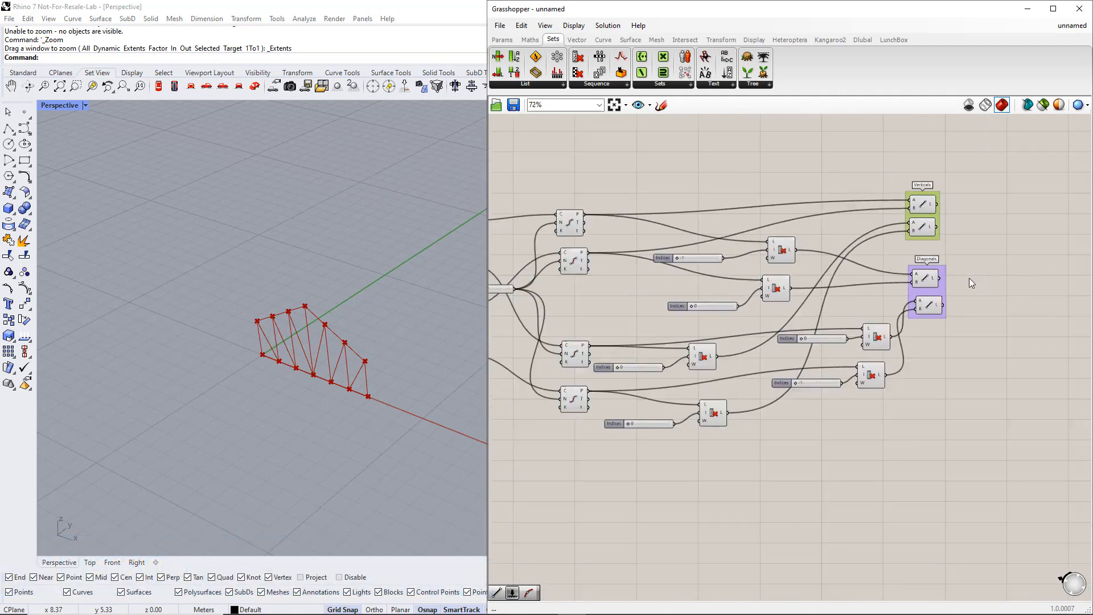
pyautogui.hotkey('ctrl', 'v')
pyautogui.scroll(2, 941, 343)
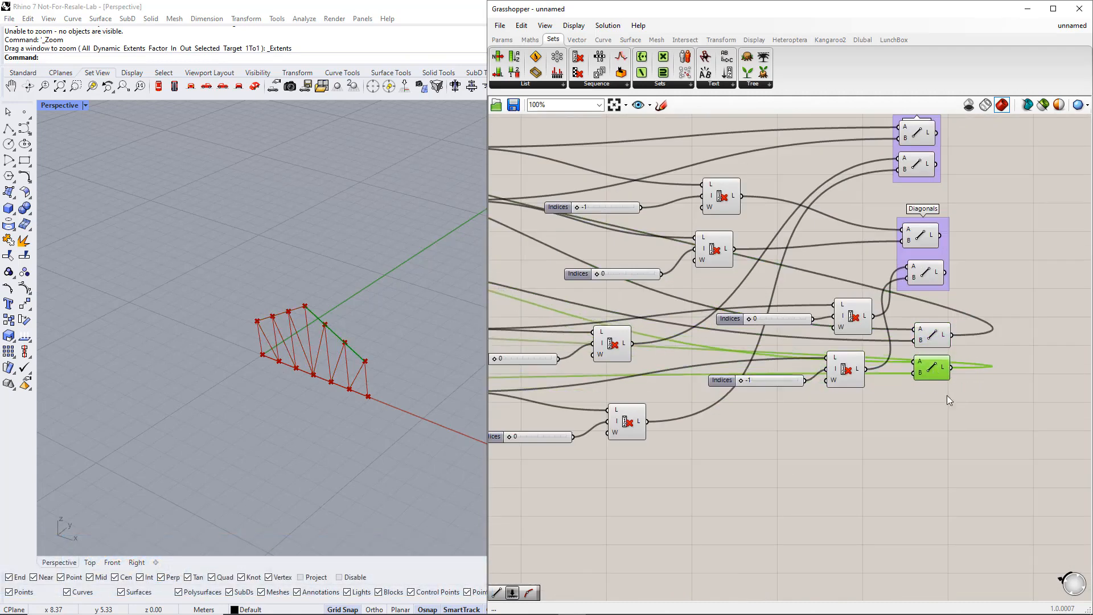
pyautogui.moveTo(948, 400); pyautogui.dragTo(902, 317)
pyautogui.hotkey('ctrl', 'g')
pyautogui.rightClick(932, 332)
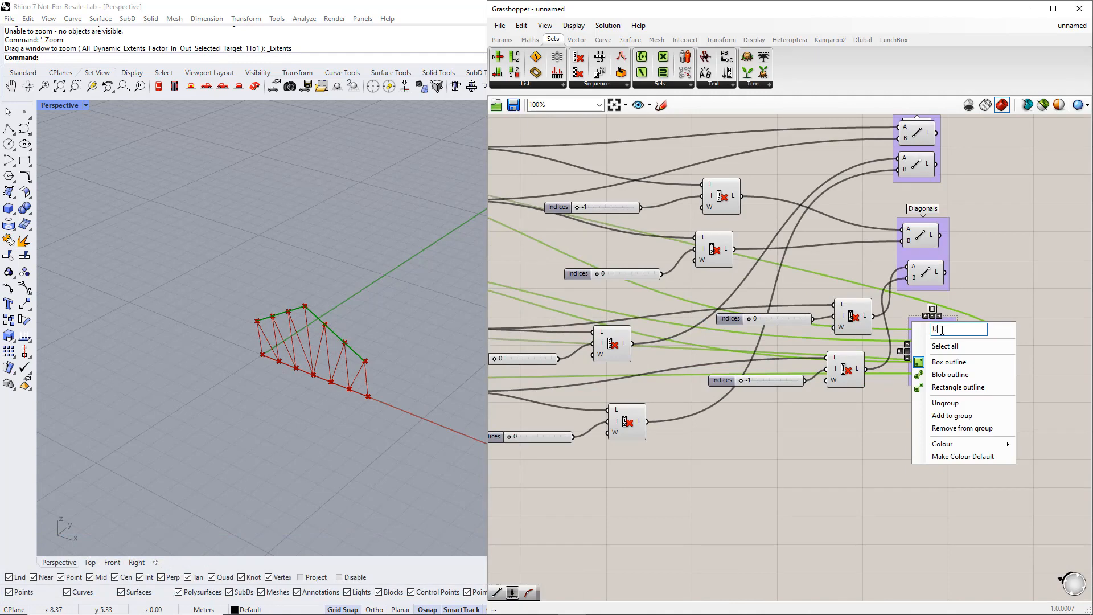
pyautogui.write('Upper chord')
pyautogui.click(994, 503)
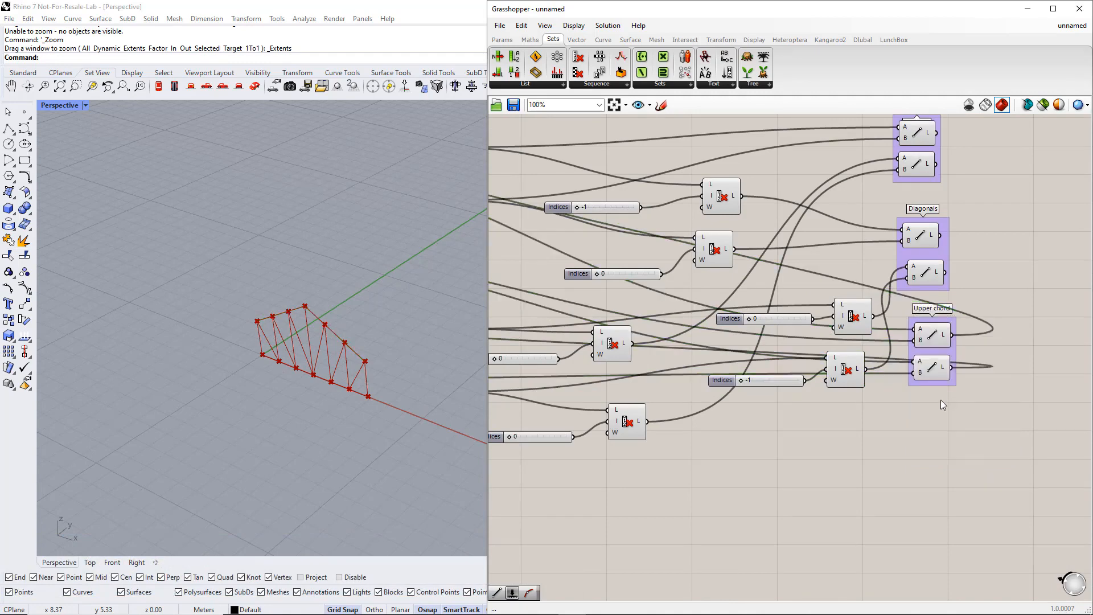
# Disable the preview of the two Line components that form the base halves.
pyautogui.scroll(-2, 844, 428)
pyautogui.moveTo(498, 471); pyautogui.dragTo(771, 490, button='right')
pyautogui.scroll(-1, 641, 466)
pyautogui.moveTo(640, 466); pyautogui.dragTo(895, 459, button='right')
pyautogui.moveTo(928, 411); pyautogui.dragTo(903, 355)
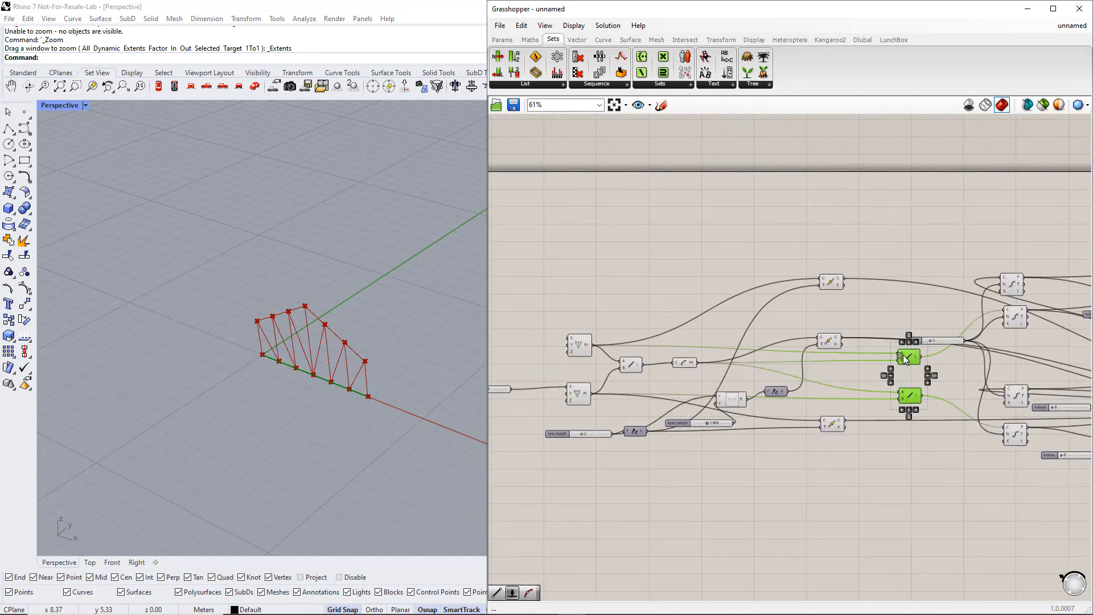
pyautogui.scroll(1, 905, 359)
pyautogui.middleClick(908, 357)
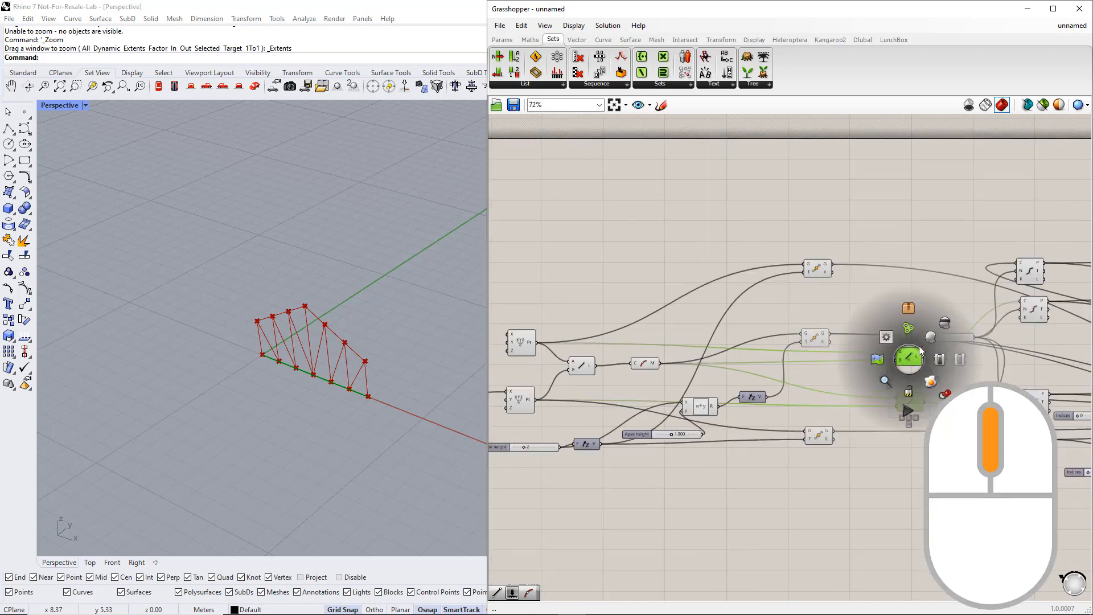
pyautogui.click(944, 323)
# Place the full-length base Line below the Upper chord group, group it and name the group Lower chord.
pyautogui.scroll(-3, 544, 427)
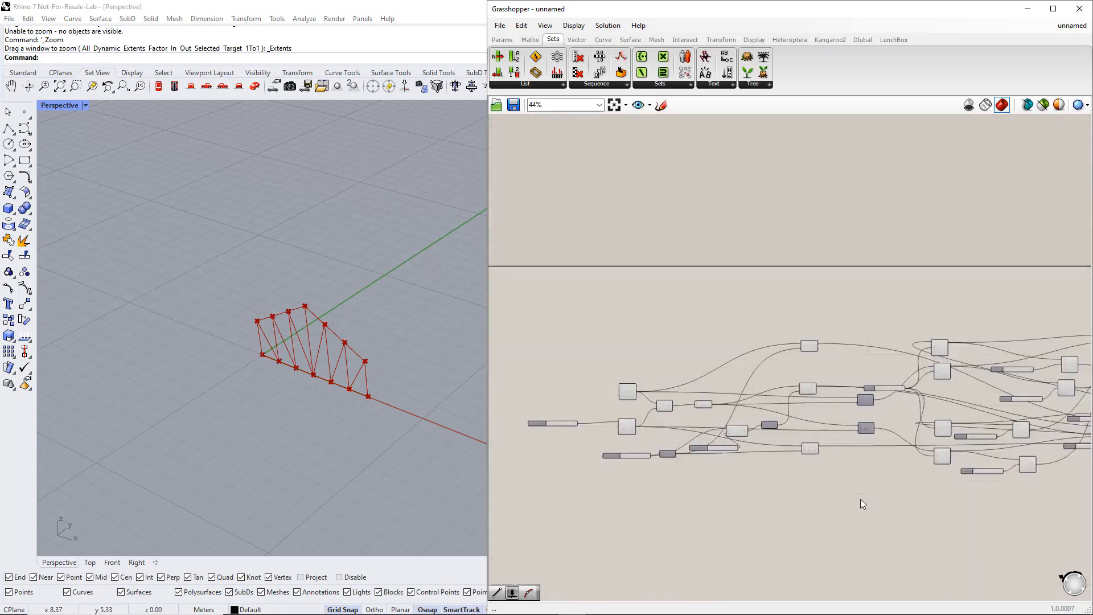
pyautogui.scroll(5, 856, 407)
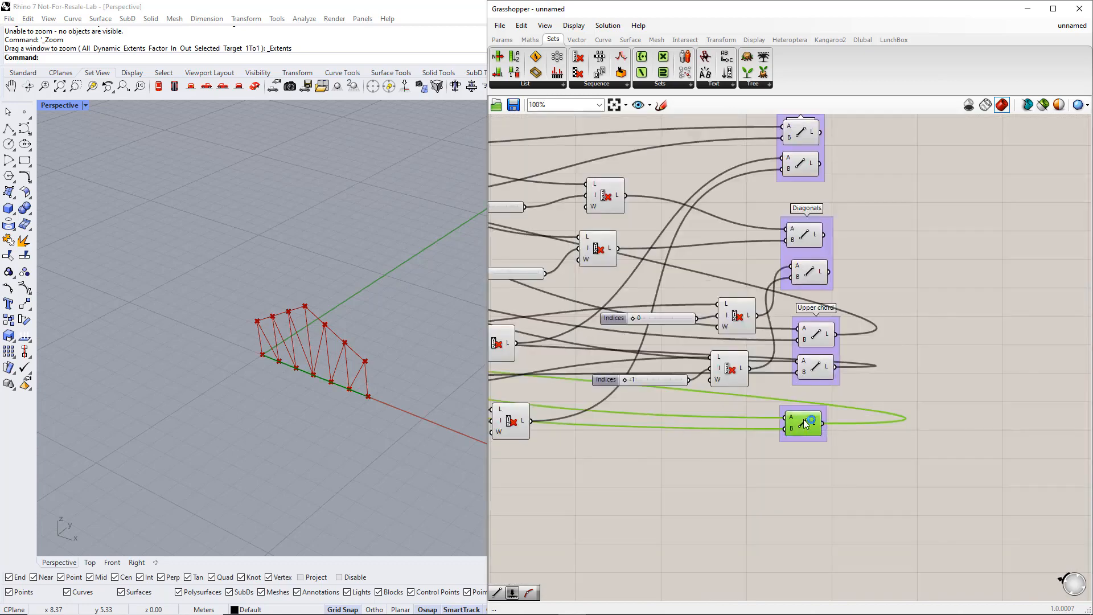
pyautogui.rightClick(795, 403)
pyautogui.write('Lower chord')
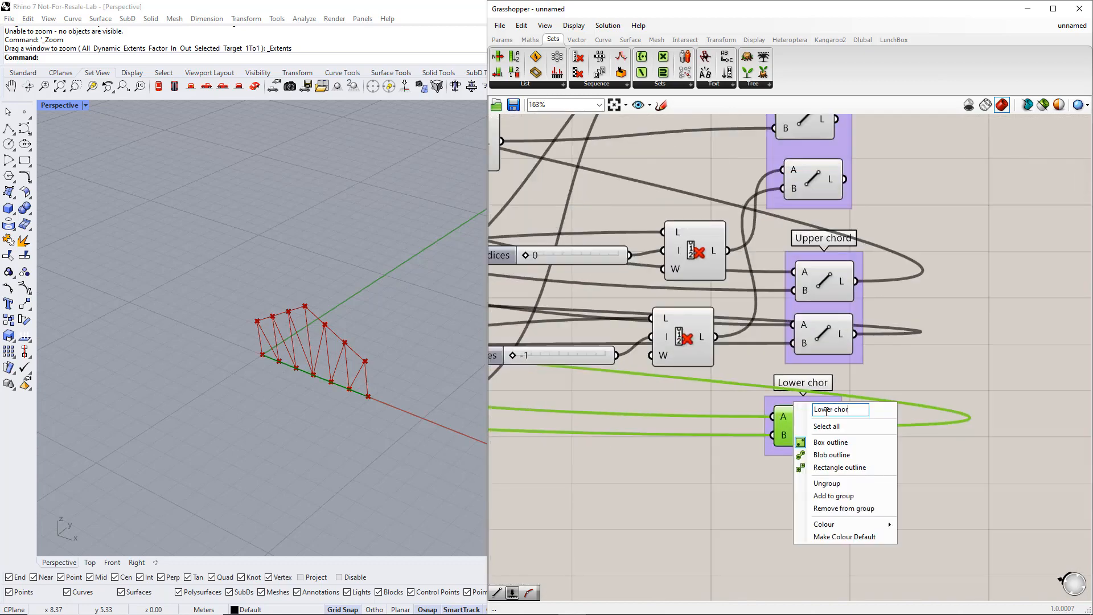
pyautogui.press('Return')
# Colour the Lower chord group turquoise and the Upper chord group dark red.
pyautogui.rightClick(828, 454)
pyautogui.moveTo(859, 575)
pyautogui.click(1019, 555)
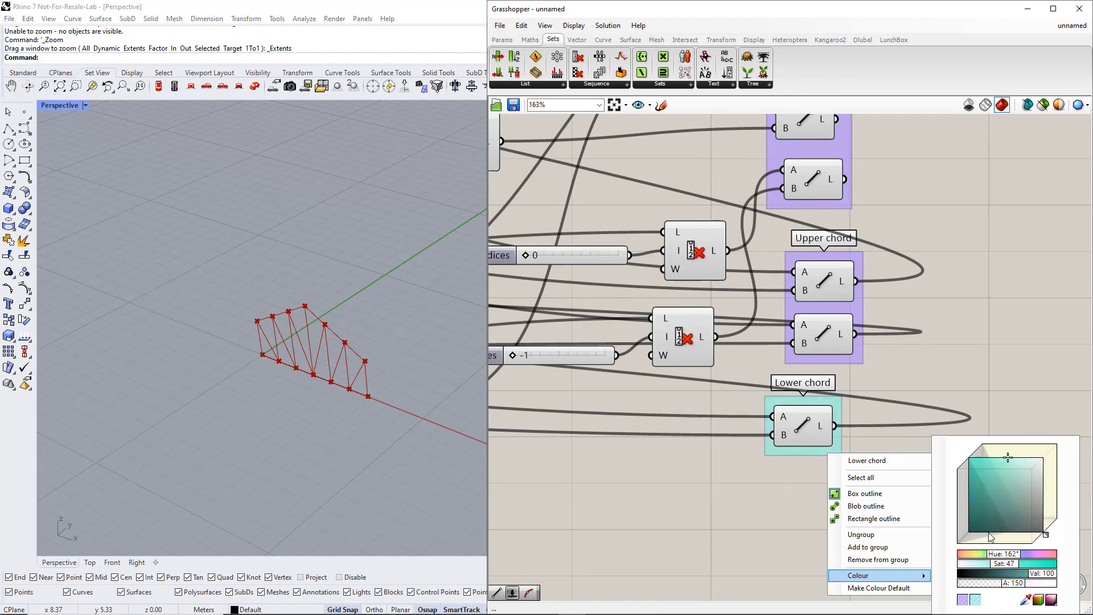
pyautogui.rightClick(832, 305)
pyautogui.moveTo(877, 427)
pyautogui.click(1007, 464)
pyautogui.scroll(-3, 1014, 360)
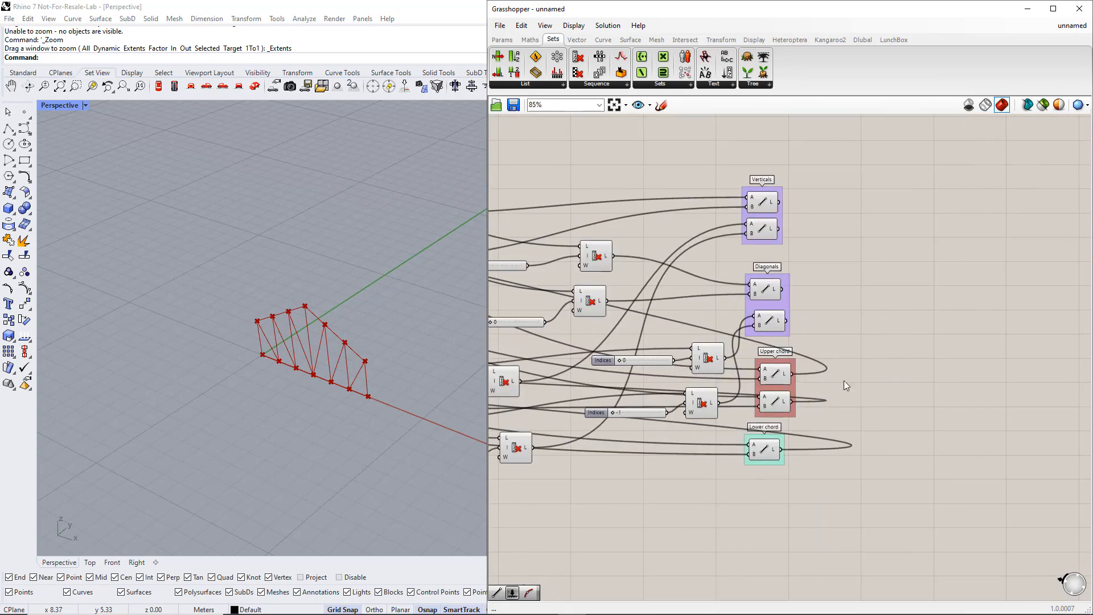
# Colour the Diagonals group pink.
pyautogui.rightClick(775, 306)
pyautogui.moveTo(842, 427)
pyautogui.click(982, 548)
pyautogui.scroll(-2, 931, 368)
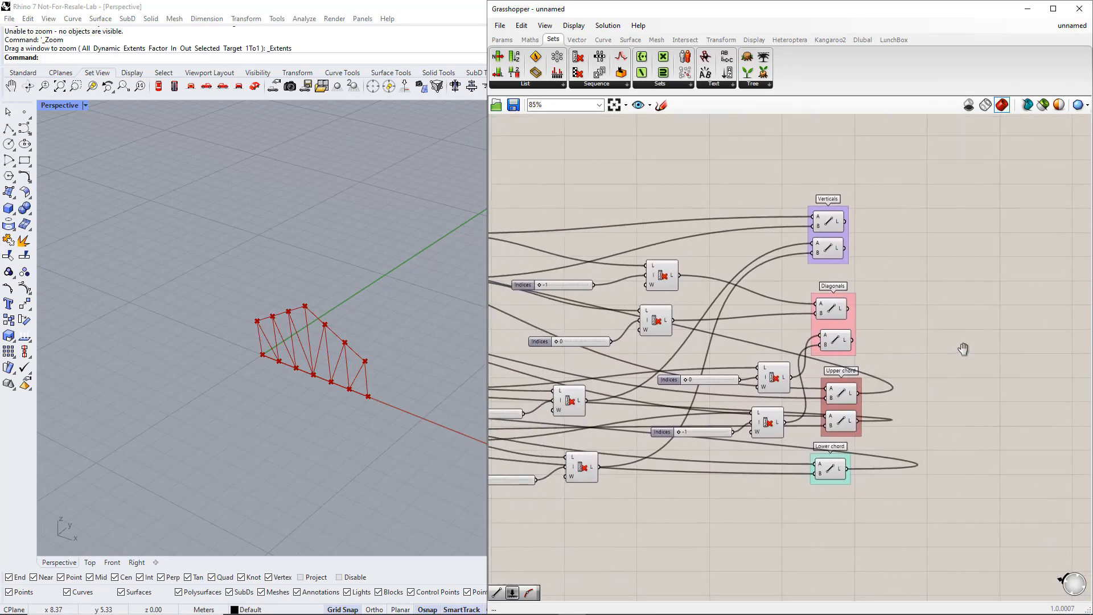
# Move the Apex height and Side height sliders below the Total length slider at the start of the definition.
pyautogui.moveTo(794, 398); pyautogui.dragTo(878, 396, button='right')
pyautogui.scroll(-2, 878, 396)
pyautogui.moveTo(633, 423); pyautogui.dragTo(687, 408, button='right')
pyautogui.scroll(3, 687, 409)
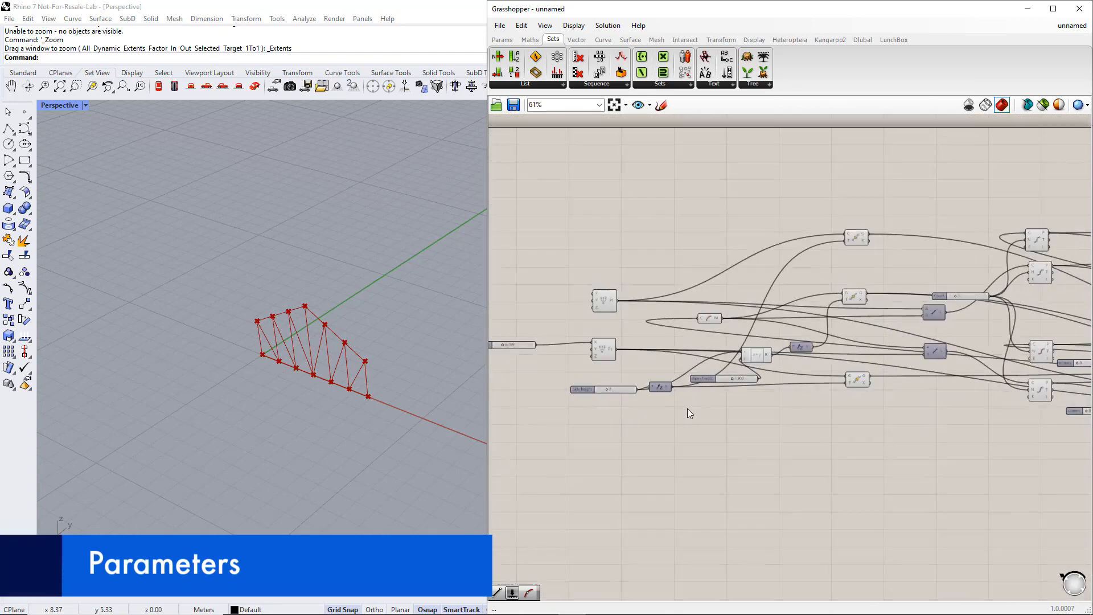
pyautogui.moveTo(725, 378); pyautogui.dragTo(533, 364)
pyautogui.moveTo(586, 400); pyautogui.dragTo(683, 393, button='right')
pyautogui.moveTo(636, 351); pyautogui.dragTo(575, 343)
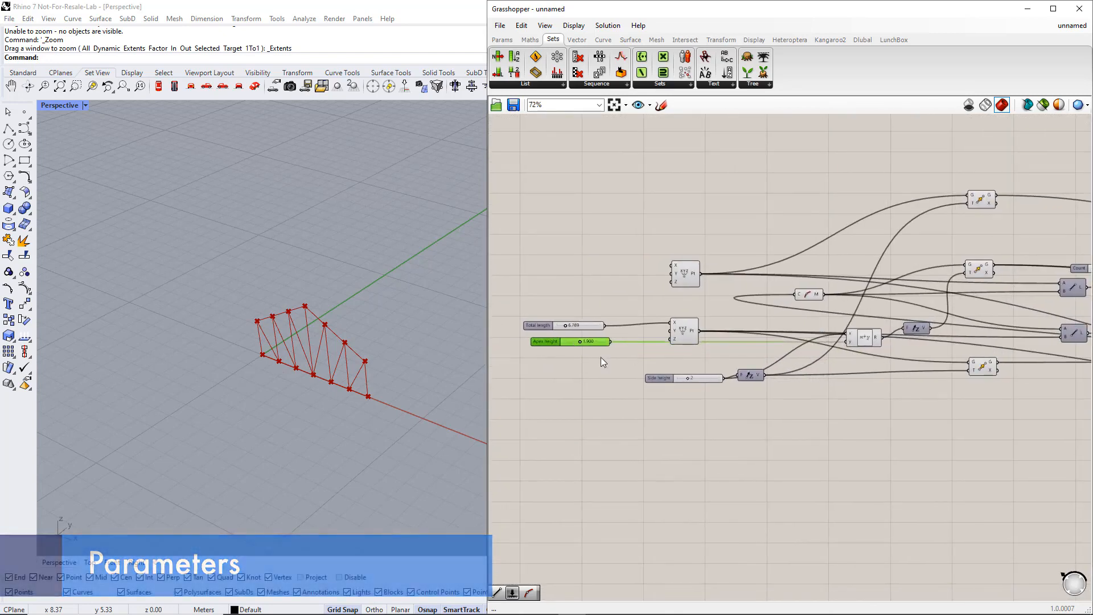
pyautogui.moveTo(787, 415); pyautogui.dragTo(851, 415, button='right')
pyautogui.click(760, 384)
pyautogui.moveTo(760, 384); pyautogui.dragTo(647, 364)
# Move the Count slider below the Side height slider and set Side height to 1.
pyautogui.scroll(-2, 1042, 444)
pyautogui.moveTo(1043, 444); pyautogui.dragTo(816, 436, button='right')
pyautogui.scroll(4, 912, 315)
pyautogui.moveTo(913, 316); pyautogui.dragTo(709, 453)
pyautogui.moveTo(709, 453); pyautogui.dragTo(1047, 392, button='right')
pyautogui.moveTo(1046, 391); pyautogui.dragTo(602, 406)
pyautogui.moveTo(603, 366); pyautogui.dragTo(565, 386)
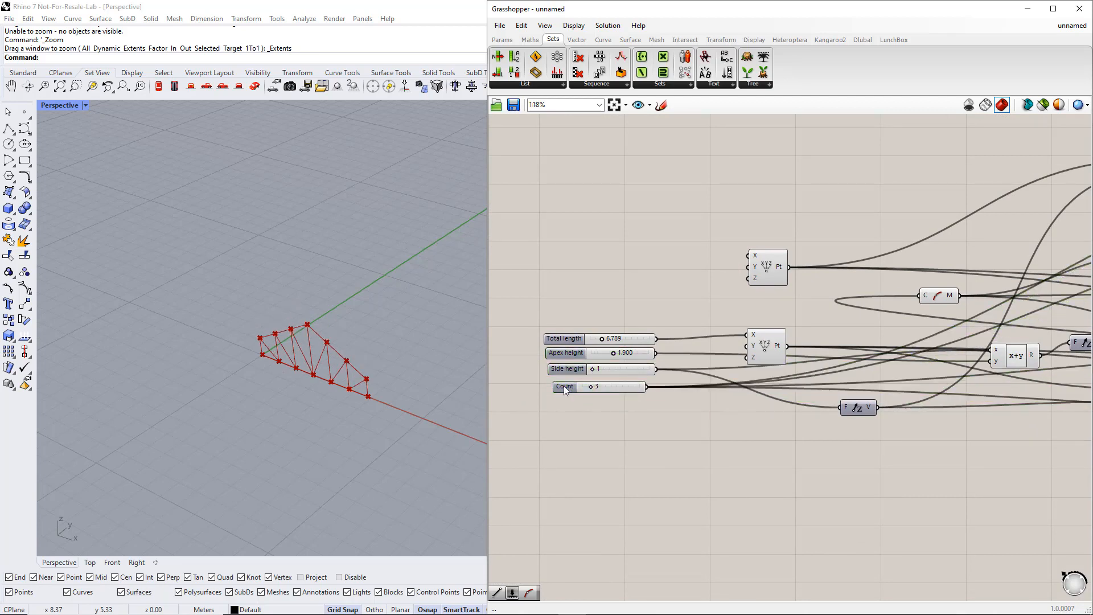
# Rename the Count slider to Number of bays.
pyautogui.scroll(3, 563, 384)
pyautogui.doubleClick(565, 390)
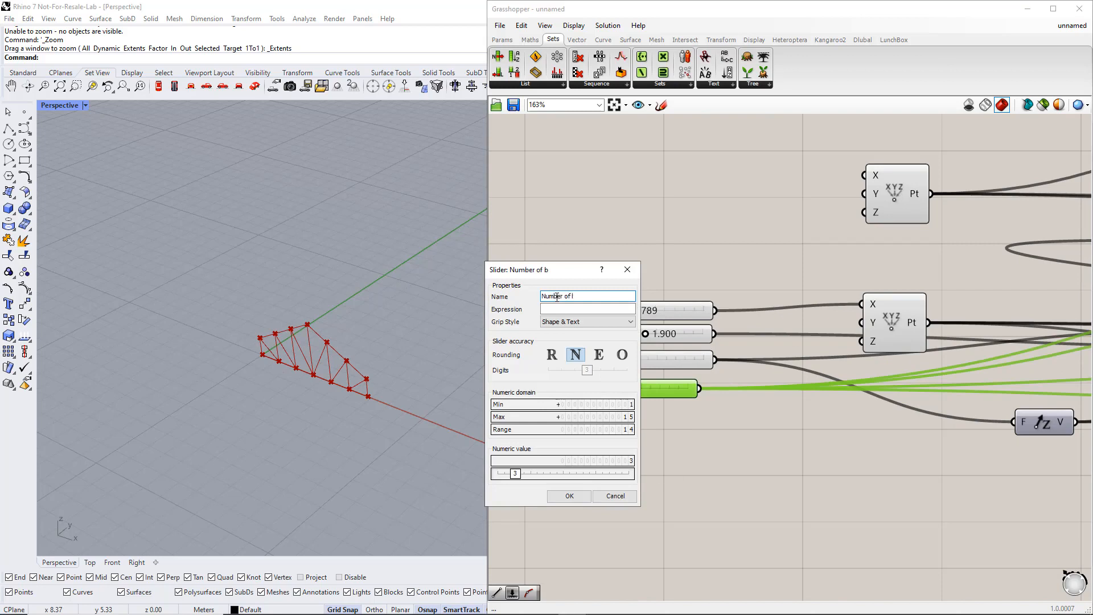
pyautogui.click(569, 496)
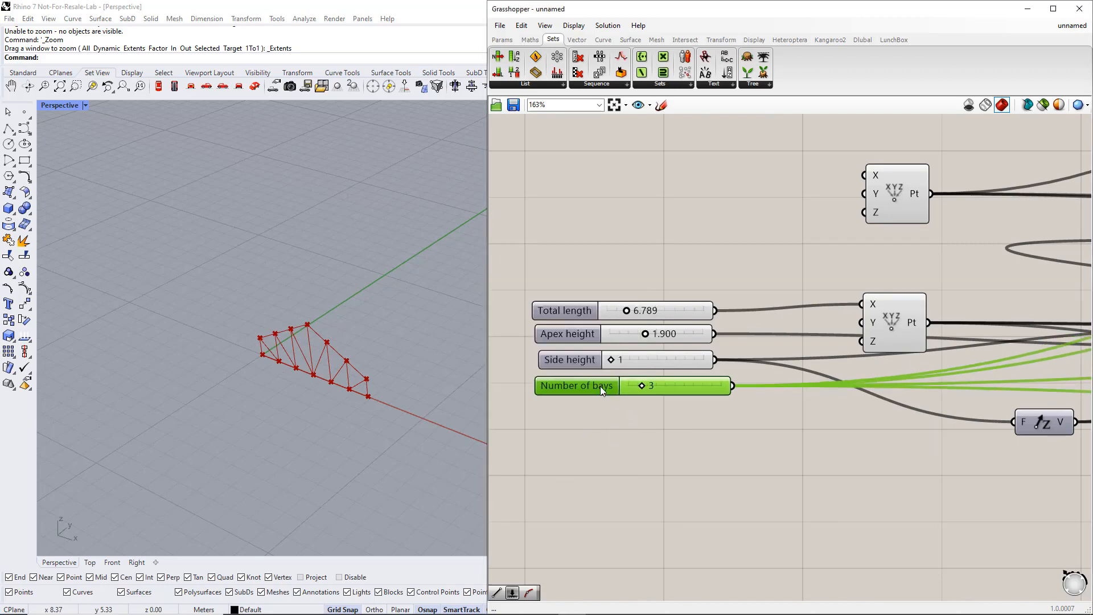
# Group the four input sliders, name the group Parameters and colour it turquoise.
pyautogui.moveTo(510, 420); pyautogui.dragTo(777, 254)
pyautogui.hotkey('ctrl', 'g')
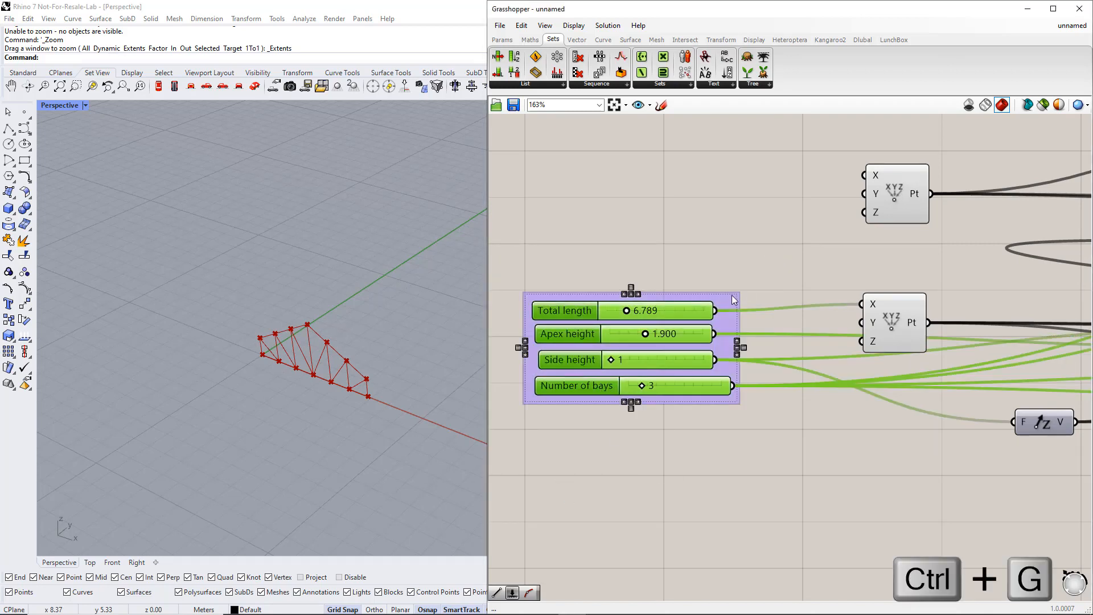
pyautogui.rightClick(730, 297)
pyautogui.write('Para')
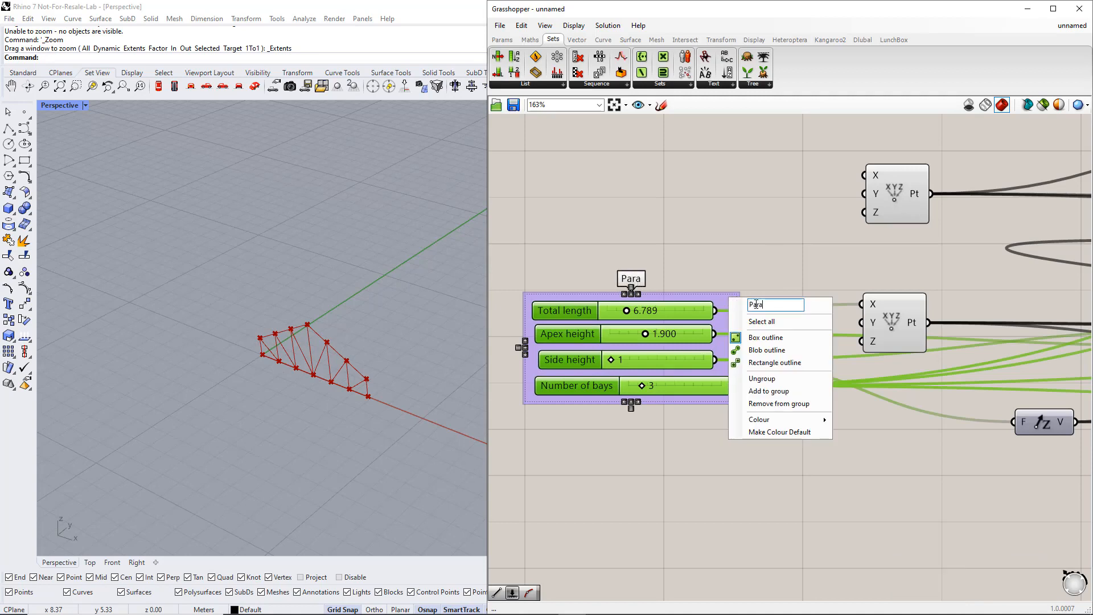
pyautogui.write('meters')
pyautogui.moveTo(820, 422)
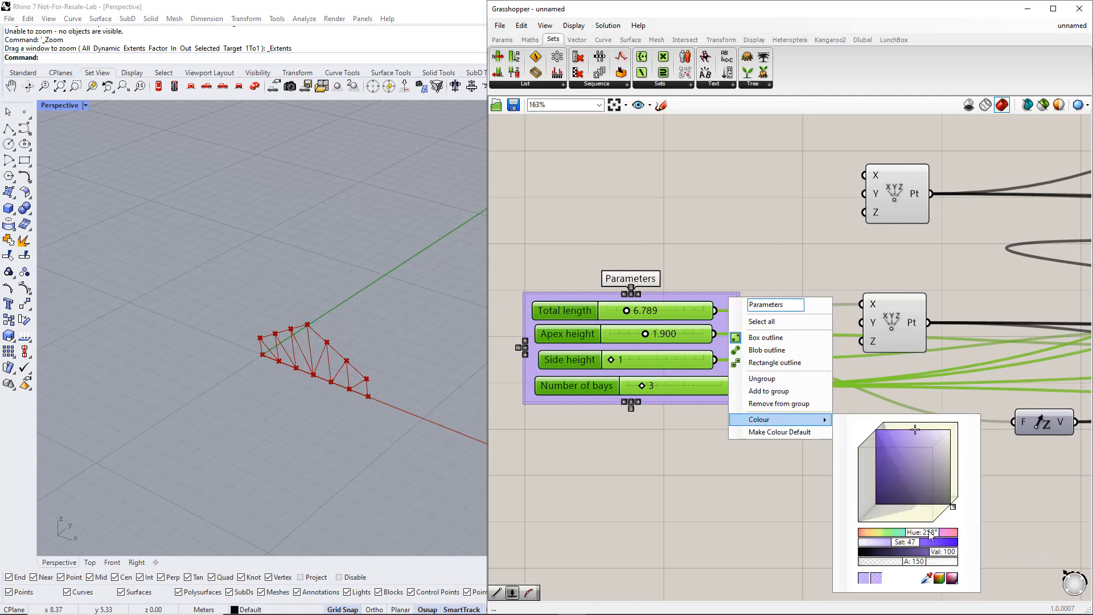
pyautogui.moveTo(928, 531)
pyautogui.mouseDown()
pyautogui.moveTo(898, 538)
pyautogui.moveTo(910, 533)
pyautogui.mouseUp()
pyautogui.click(689, 448)
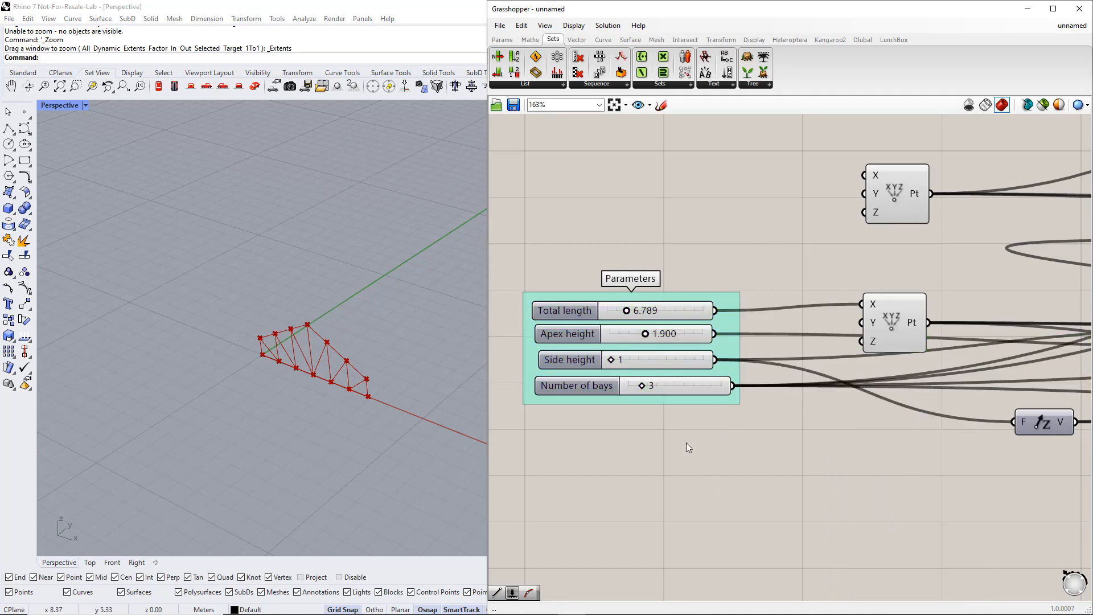
# Switch the Total length slider to integer numbers and set it to 18.
pyautogui.click(577, 368)
pyautogui.scroll(2, 332, 399)
pyautogui.scroll(-2, 332, 398)
pyautogui.scroll(2, 464, 485)
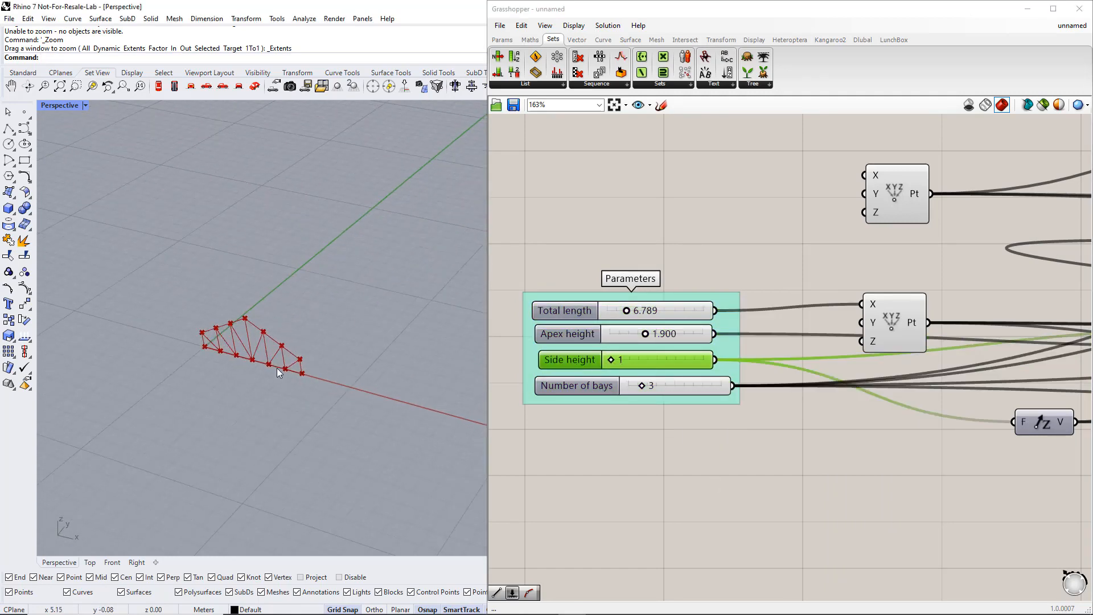
pyautogui.moveTo(615, 360)
pyautogui.mouseDown()
pyautogui.moveTo(626, 365)
pyautogui.moveTo(612, 361)
pyautogui.mouseUp()
pyautogui.moveTo(626, 310); pyautogui.dragTo(664, 310)
pyautogui.rightClick(587, 311)
pyautogui.moveTo(642, 342)
pyautogui.click(735, 355)
pyautogui.scroll(-2, 419, 385)
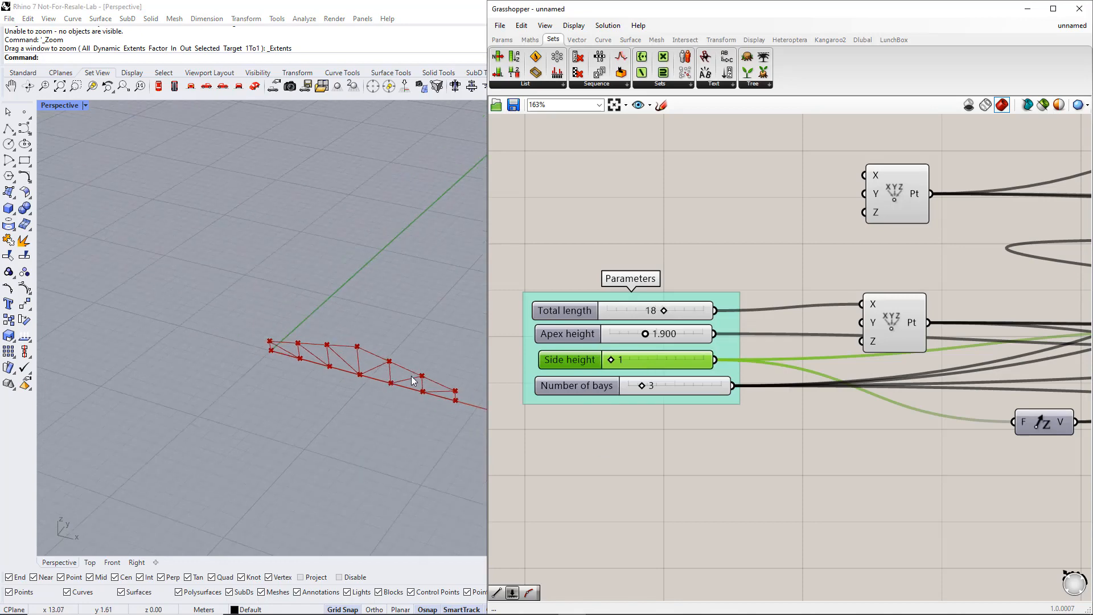
# Set the truss parameters to apex height 1.286, side height 3 and total length 16.
pyautogui.keyDown('shift'); pyautogui.moveTo(420, 386); pyautogui.dragTo(288, 371, button='right'); pyautogui.keyUp('shift')
pyautogui.scroll(2, 291, 376)
pyautogui.scroll(-2, 293, 374)
pyautogui.keyDown('shift'); pyautogui.moveTo(358, 411); pyautogui.dragTo(324, 366, button='right'); pyautogui.keyUp('shift')
pyautogui.scroll(3, 325, 366)
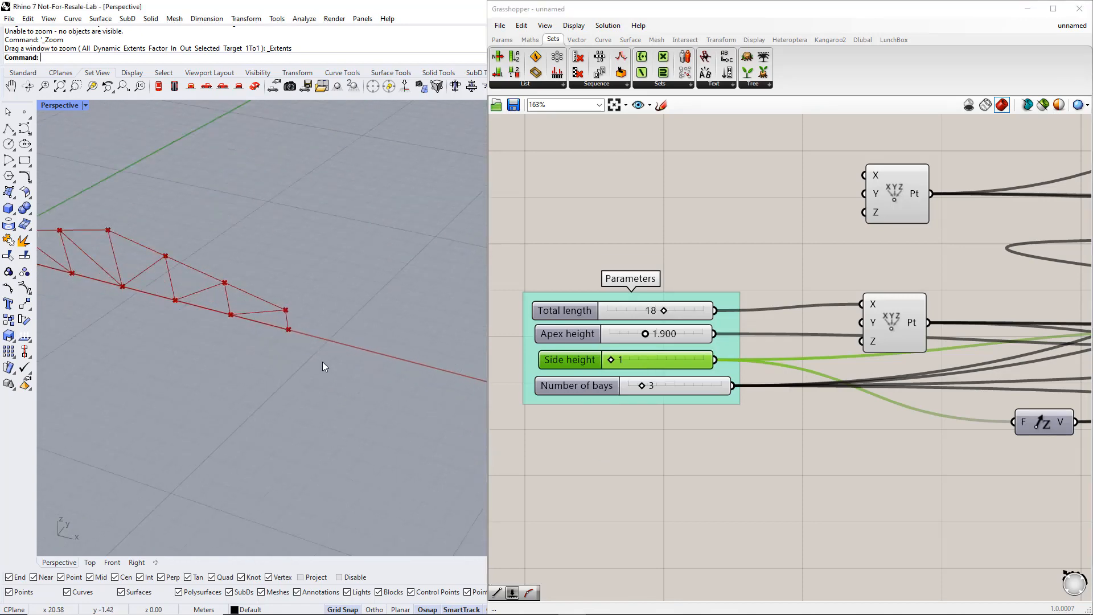
pyautogui.scroll(-3, 324, 366)
pyautogui.moveTo(645, 334)
pyautogui.mouseDown()
pyautogui.moveTo(695, 335)
pyautogui.moveTo(608, 336)
pyautogui.moveTo(634, 335)
pyautogui.mouseUp()
pyautogui.moveTo(664, 310); pyautogui.dragTo(701, 311)
pyautogui.moveTo(611, 360); pyautogui.dragTo(641, 387)
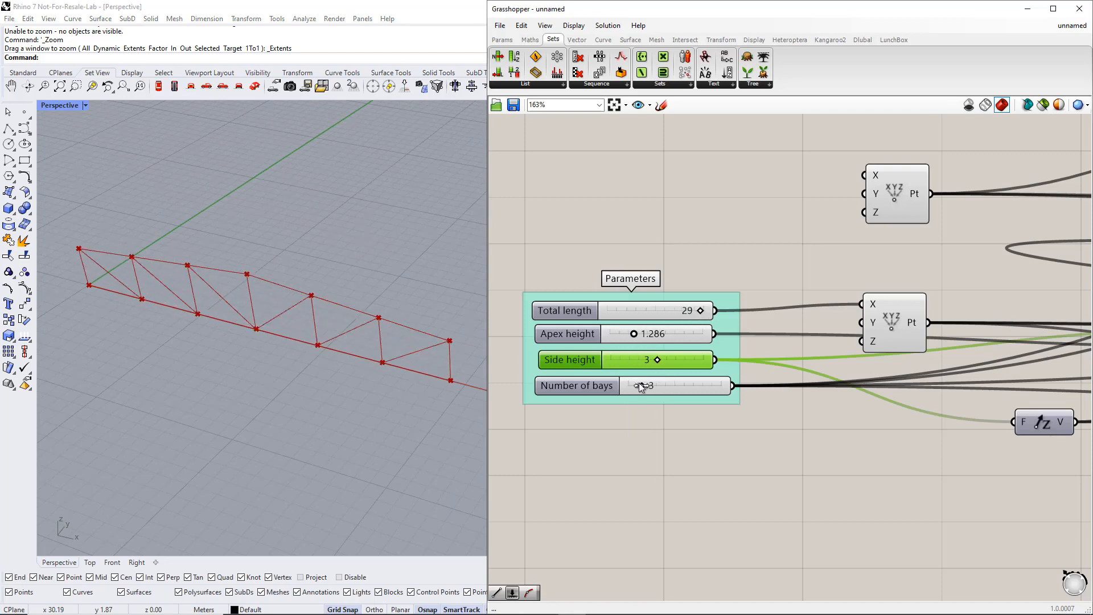
pyautogui.moveTo(694, 317); pyautogui.dragTo(657, 318)
pyautogui.scroll(3, 250, 376)
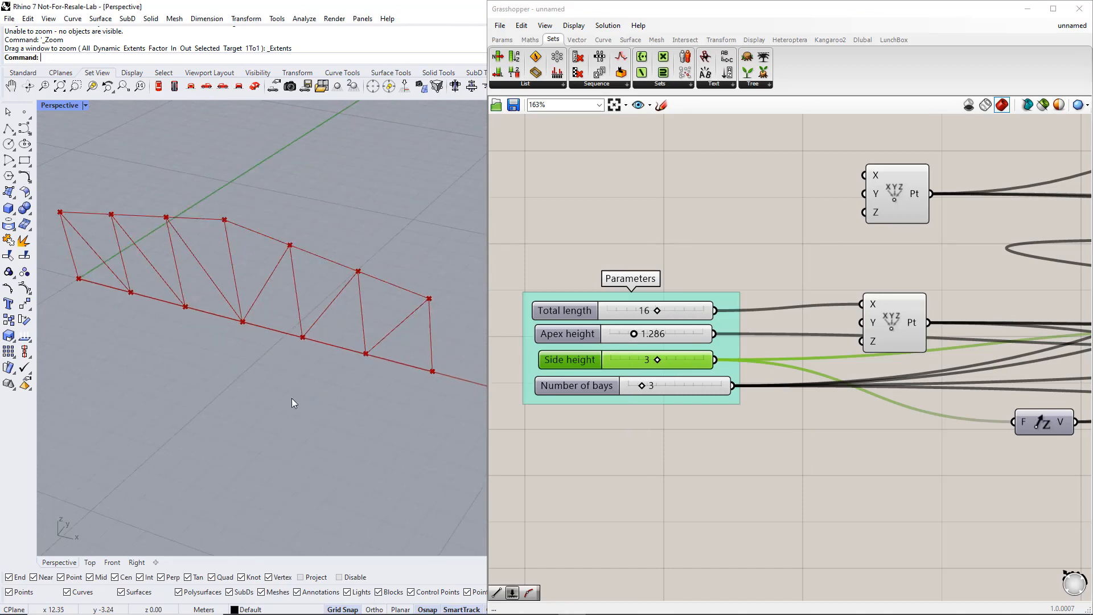
pyautogui.click(665, 443)
pyautogui.scroll(-7, 696, 427)
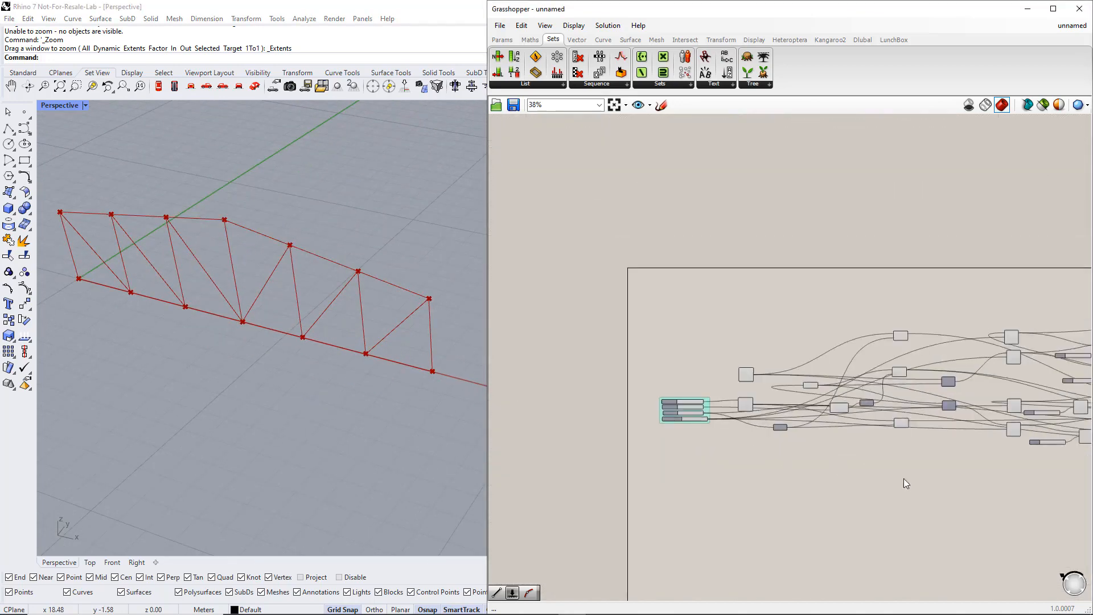
pyautogui.moveTo(904, 478); pyautogui.dragTo(658, 416, button='right')
pyautogui.moveTo(783, 425); pyautogui.dragTo(745, 448, button='right')
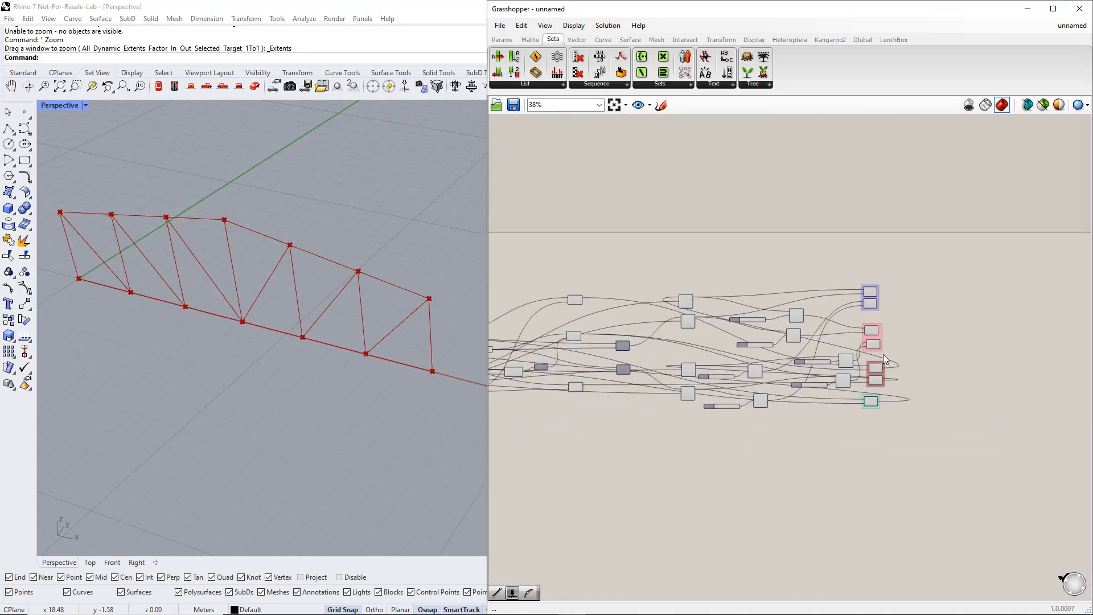
pyautogui.scroll(4, 888, 347)
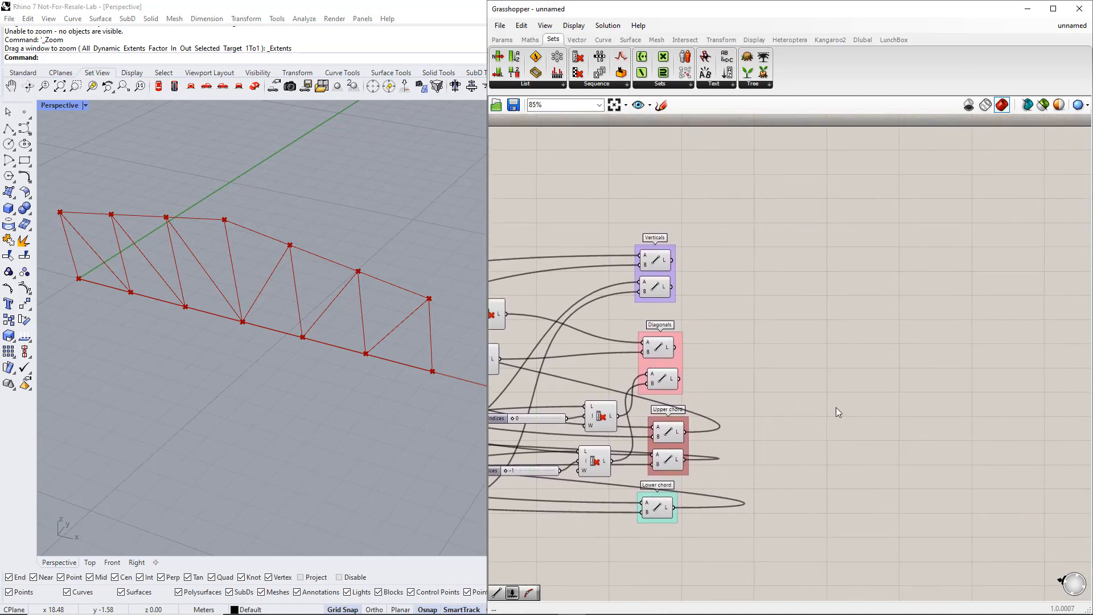
# Place an RFEM 6 Member component from the Dlubal plug-in on the empty canvas beside the truss line groups.
pyautogui.moveTo(875, 406); pyautogui.dragTo(832, 385, button='right')
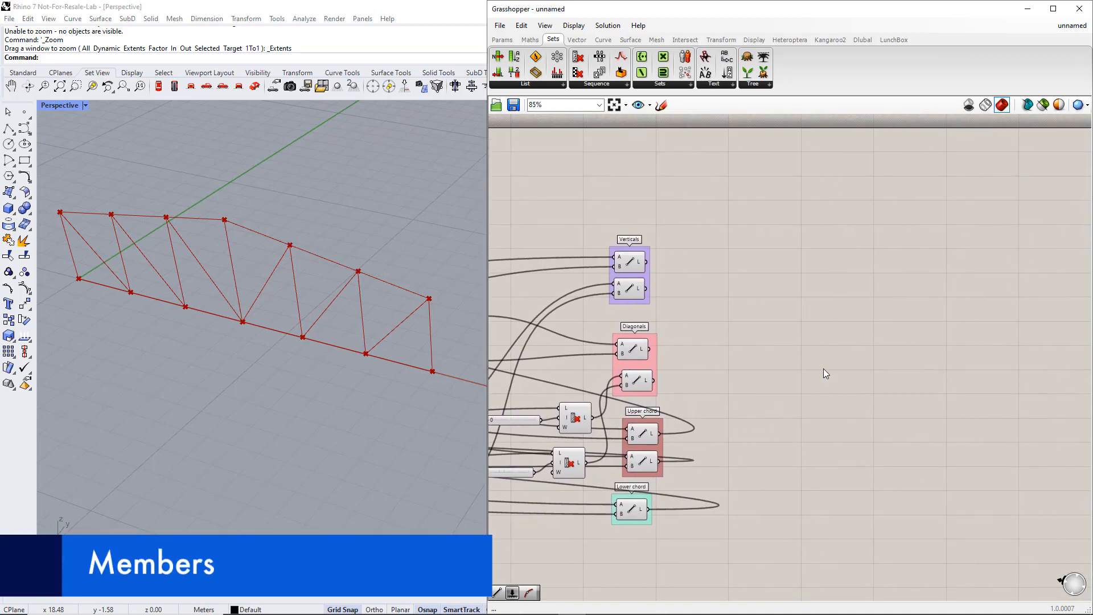
pyautogui.click(860, 41)
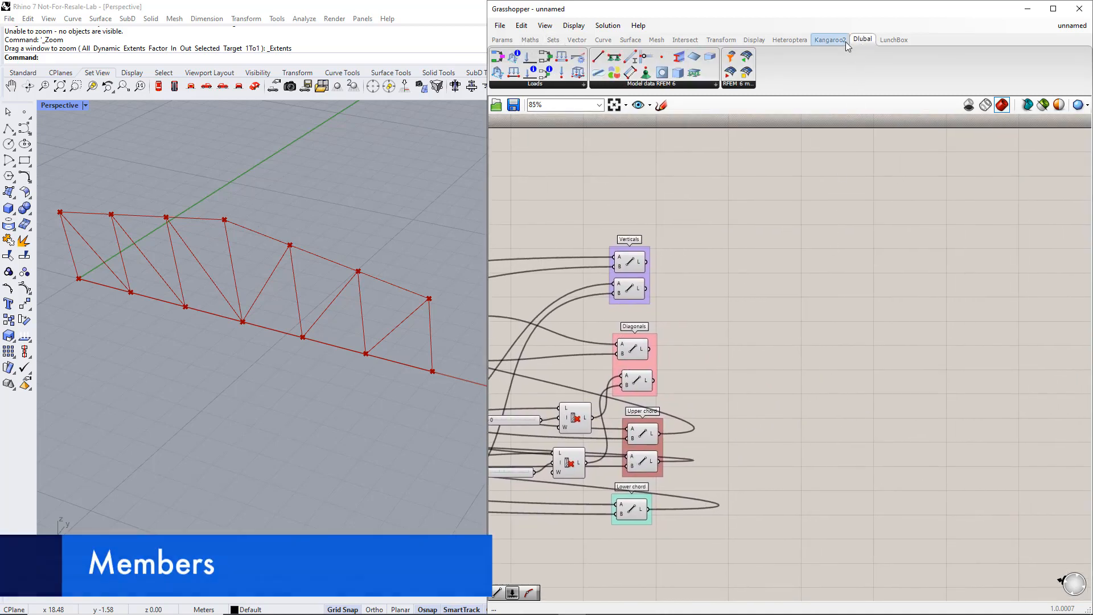
pyautogui.moveTo(630, 60); pyautogui.dragTo(679, 121)
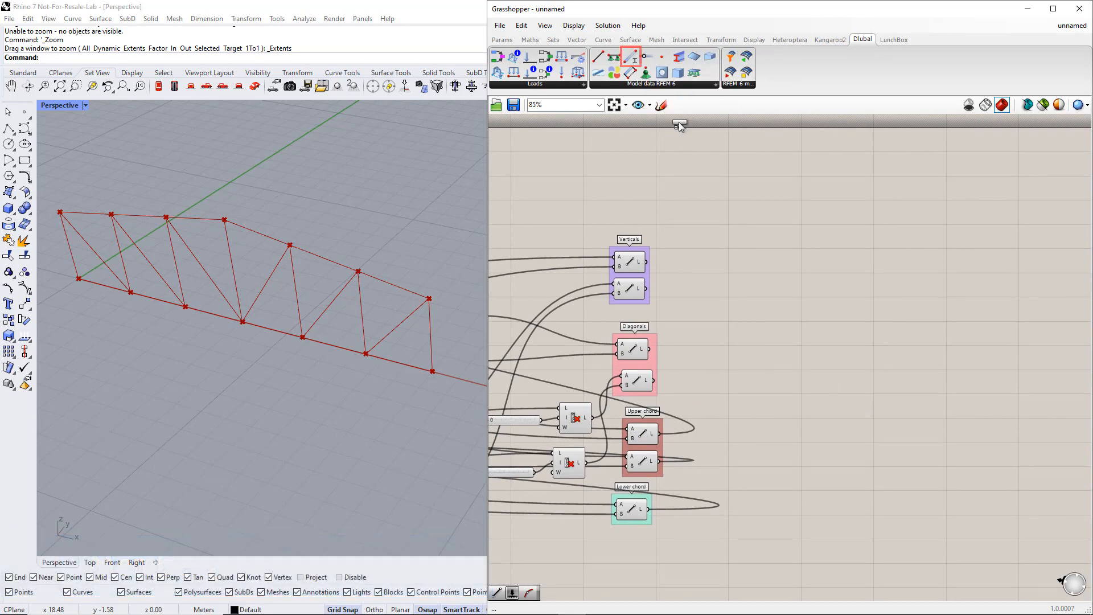
pyautogui.moveTo(849, 363); pyautogui.dragTo(850, 362)
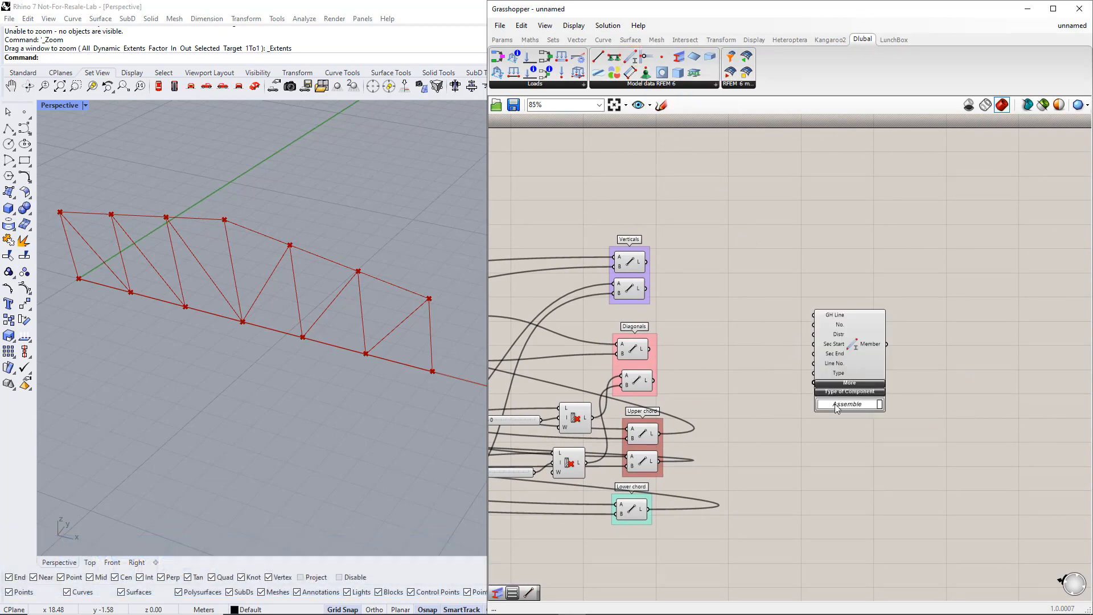
# Add a Value List, connect it to the Member component's Type input as TYPE_BEAM, and arrange both components with space between them.
pyautogui.doubleClick(779, 439)
pyautogui.write('value')
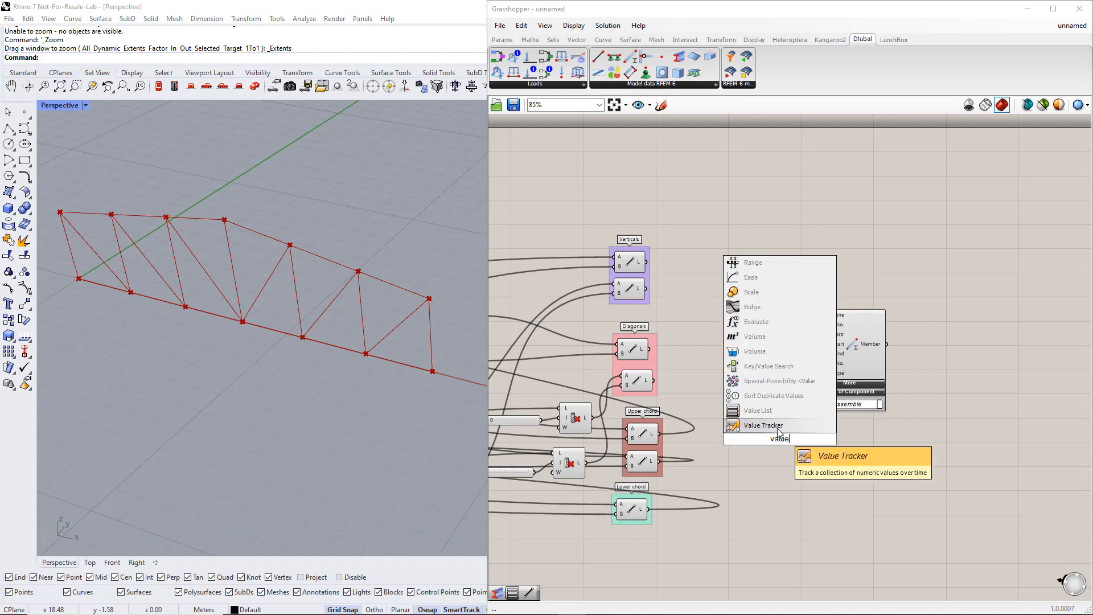
pyautogui.click(774, 413)
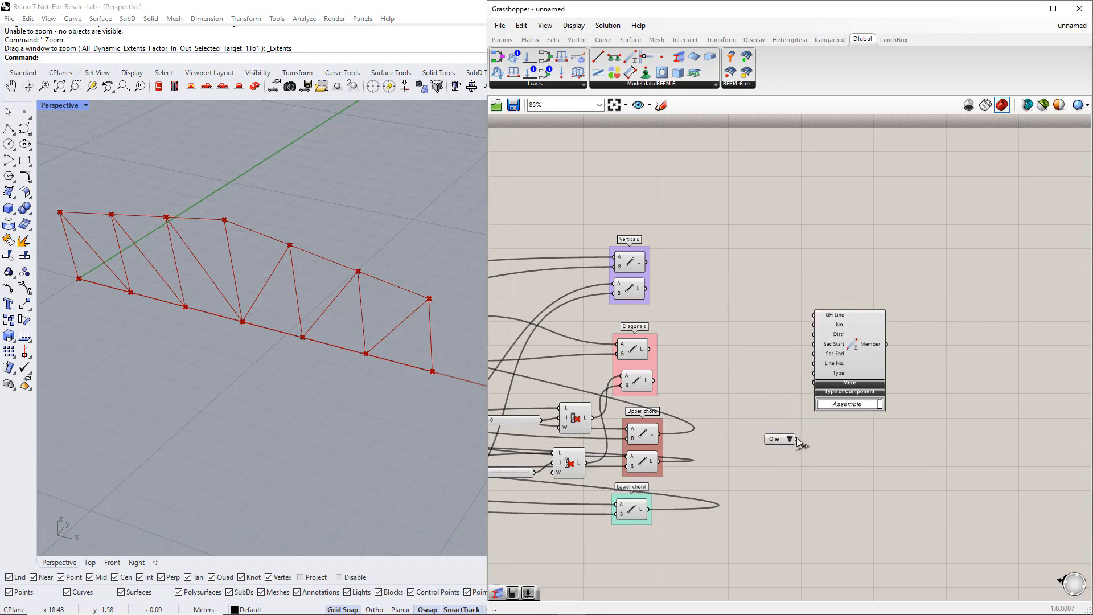
pyautogui.moveTo(798, 439)
pyautogui.mouseDown()
pyautogui.moveTo(814, 373)
pyautogui.moveTo(926, 371)
pyautogui.mouseUp()
pyautogui.moveTo(951, 475)
pyautogui.mouseDown()
pyautogui.moveTo(878, 420)
pyautogui.moveTo(763, 364)
pyautogui.mouseUp()
pyautogui.moveTo(938, 353); pyautogui.dragTo(954, 346)
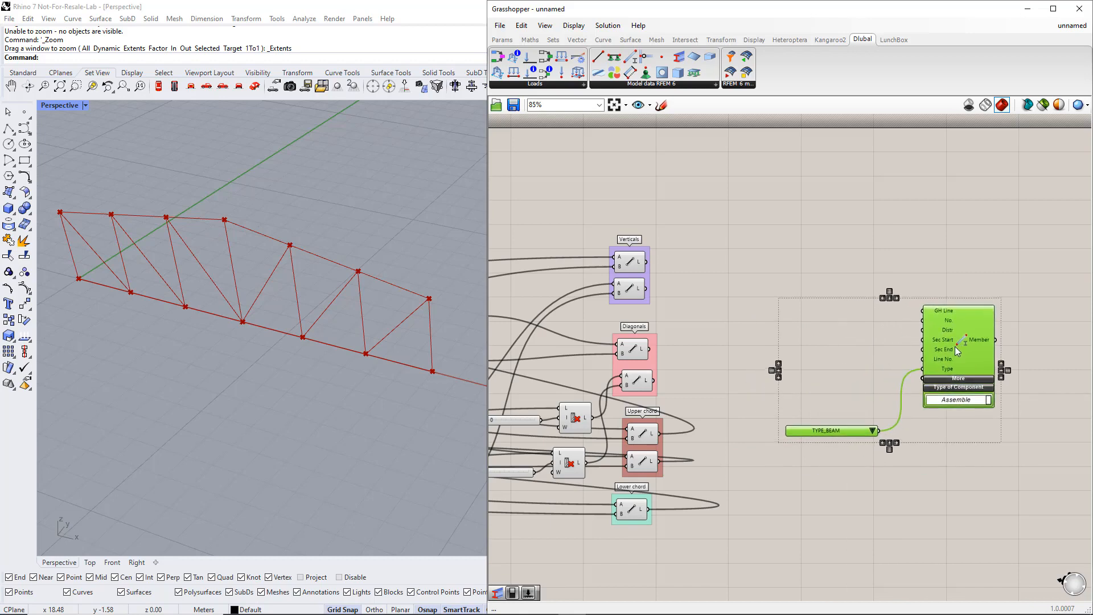
pyautogui.click(691, 289)
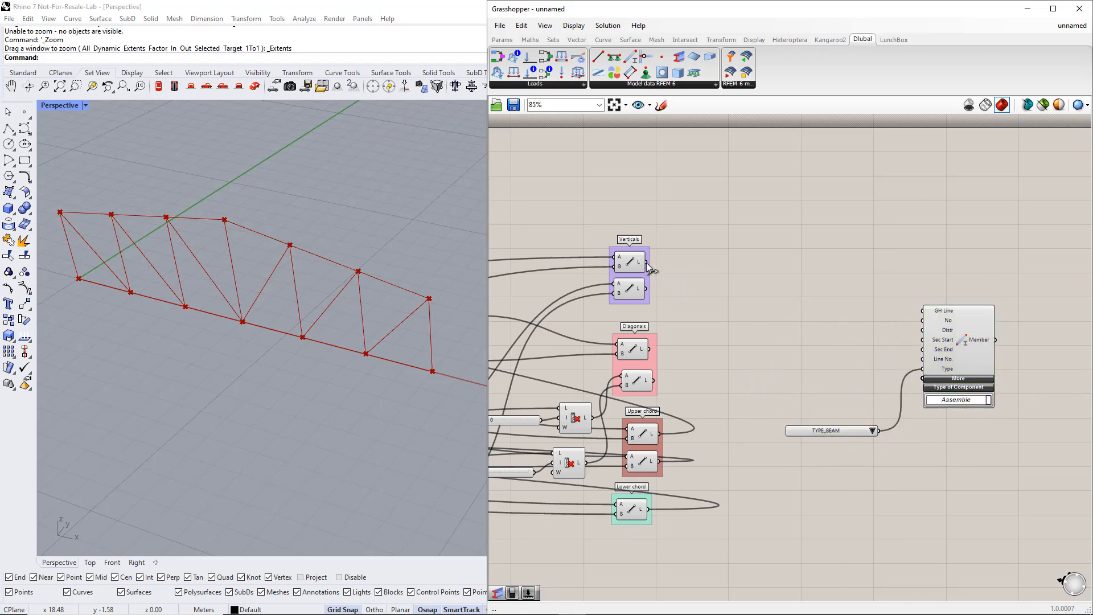
# Connect all seven line outputs of the verticals, diagonals, upper chord and lower chord to the Member component's GH Line input.
pyautogui.moveTo(647, 262); pyautogui.dragTo(921, 313)
pyautogui.keyDown('shift'); pyautogui.moveTo(646, 288); pyautogui.dragTo(922, 311); pyautogui.keyUp('shift')
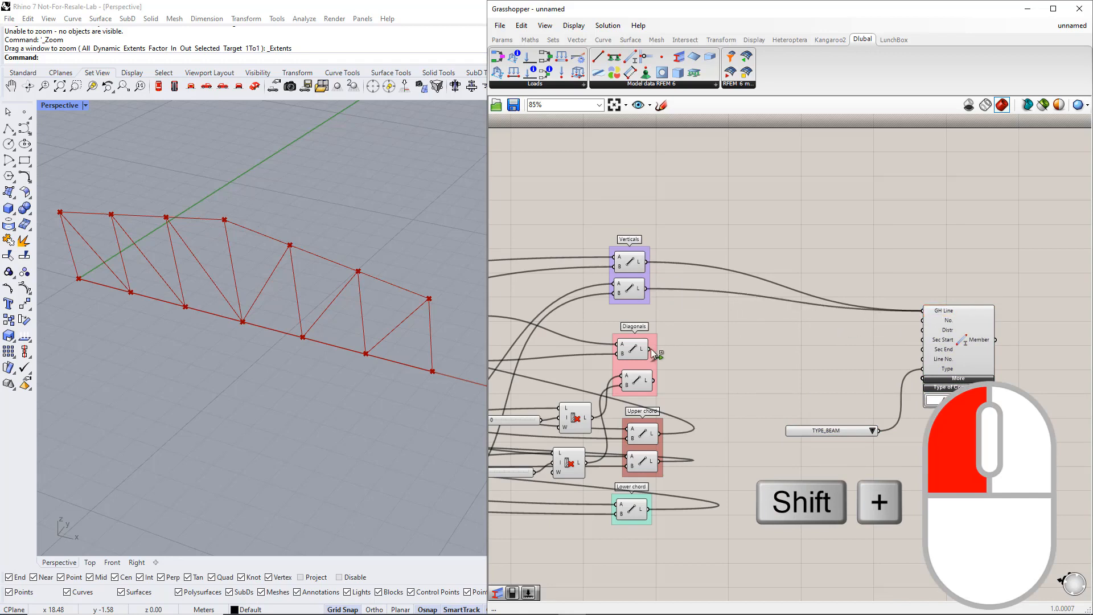
pyautogui.keyDown('shift'); pyautogui.moveTo(651, 349); pyautogui.dragTo(924, 312); pyautogui.keyUp('shift')
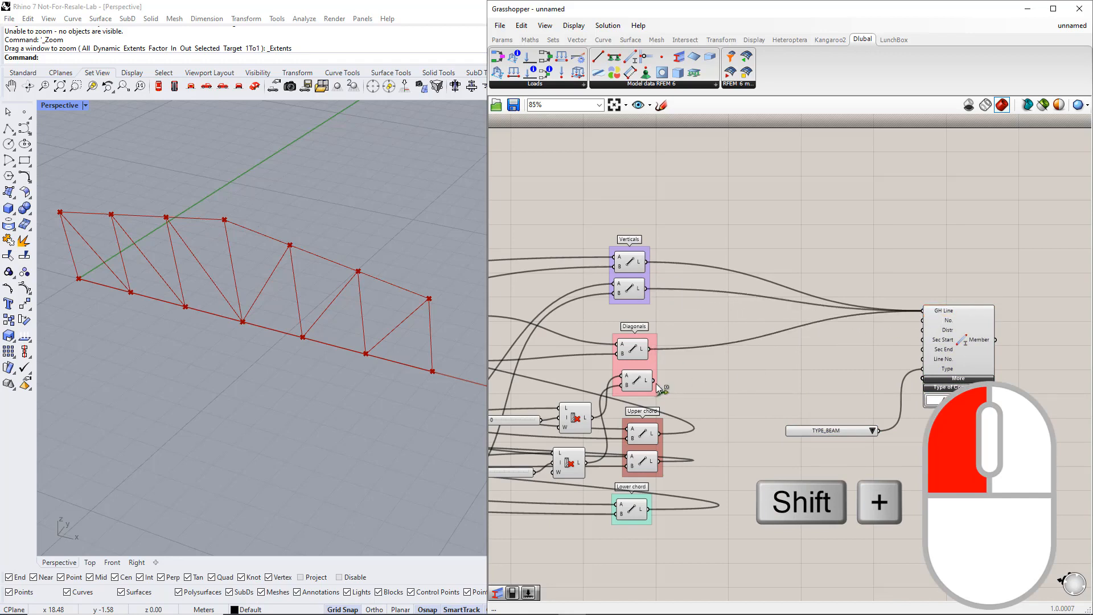
pyautogui.keyDown('shift'); pyautogui.moveTo(655, 382); pyautogui.dragTo(921, 313); pyautogui.keyUp('shift')
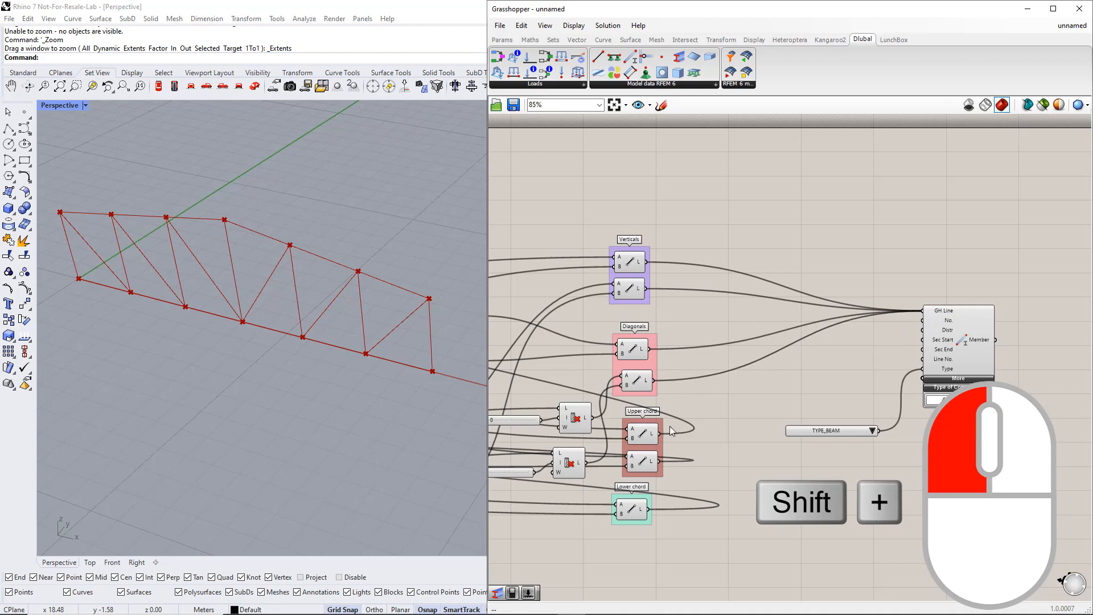
pyautogui.keyDown('shift'); pyautogui.moveTo(659, 432); pyautogui.dragTo(922, 310); pyautogui.keyUp('shift')
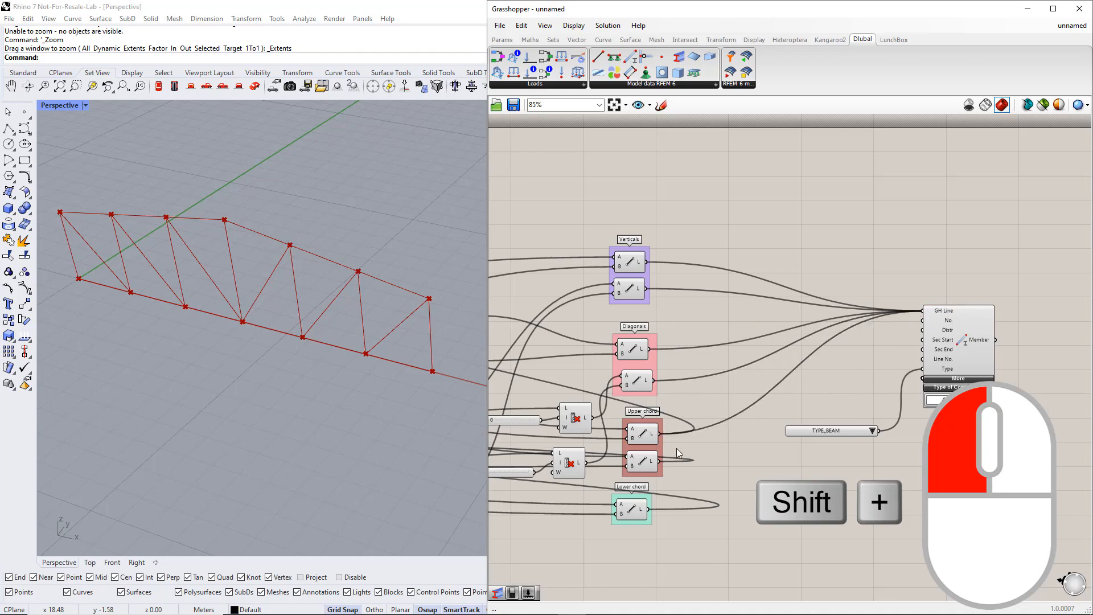
pyautogui.keyDown('shift'); pyautogui.moveTo(660, 461); pyautogui.dragTo(922, 311); pyautogui.keyUp('shift')
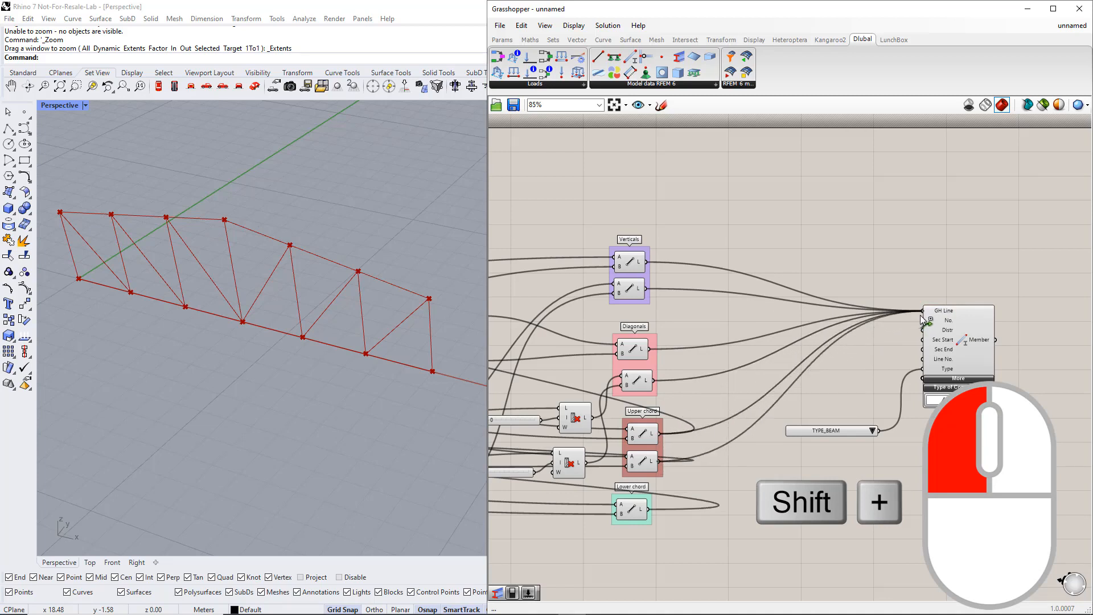
pyautogui.keyDown('shift'); pyautogui.moveTo(650, 510); pyautogui.dragTo(923, 312); pyautogui.keyUp('shift')
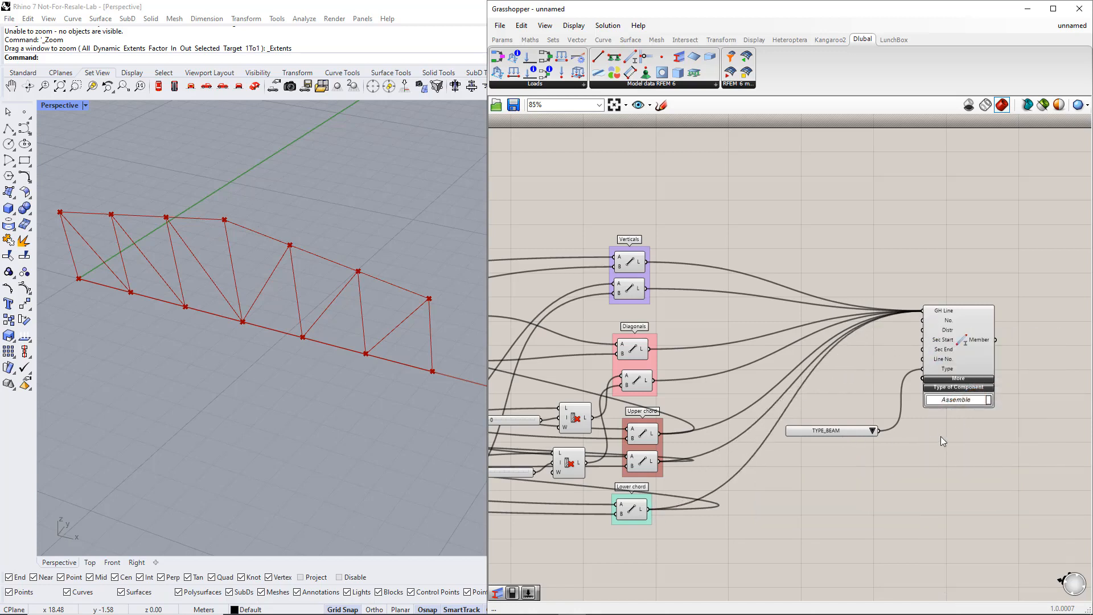
# Move the Member component and its type list farther away from the truss line groups.
pyautogui.moveTo(835, 430); pyautogui.dragTo(857, 394)
pyautogui.moveTo(958, 440); pyautogui.dragTo(888, 347)
pyautogui.moveTo(957, 351); pyautogui.dragTo(1048, 374)
pyautogui.click(1000, 285)
# Place the Dlubal Section and Material components above the Member component, with Material ahead of Section.
pyautogui.moveTo(1030, 276); pyautogui.dragTo(947, 294, button='right')
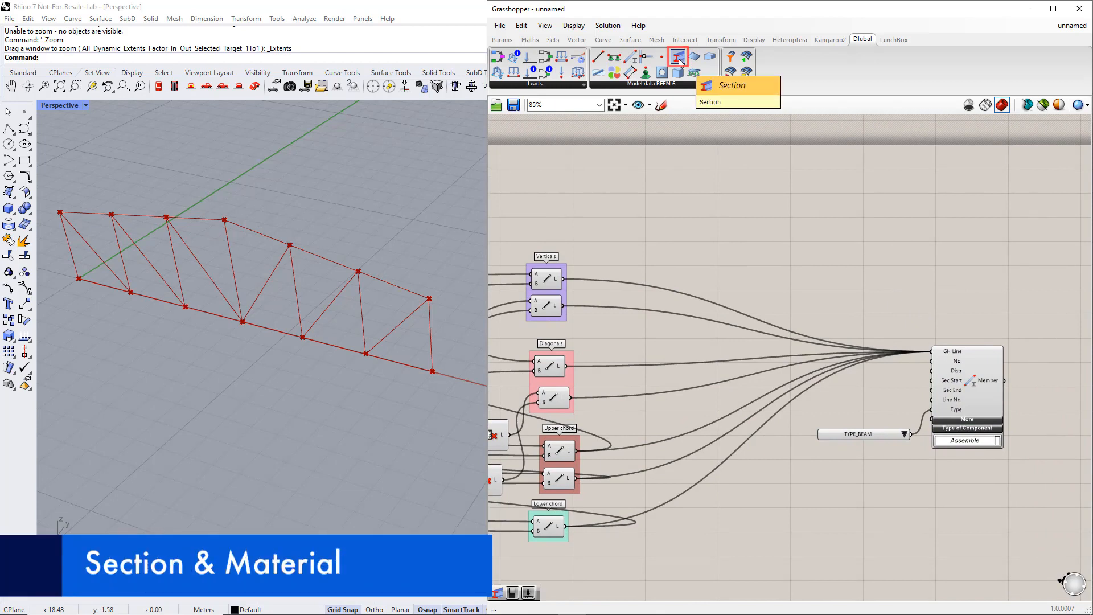
pyautogui.moveTo(848, 253); pyautogui.dragTo(849, 255)
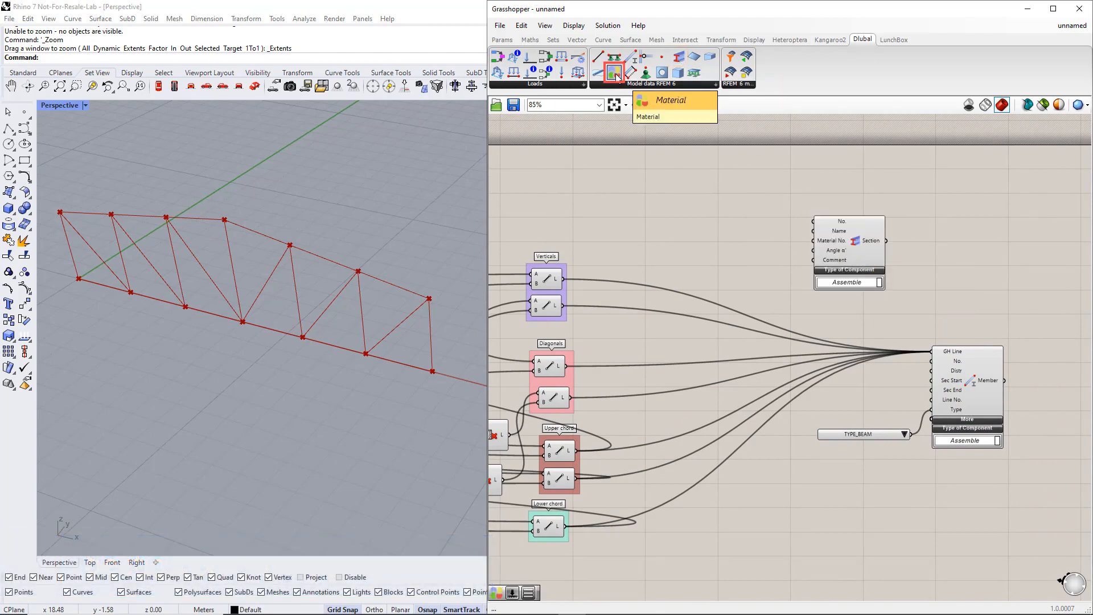
pyautogui.moveTo(679, 190); pyautogui.dragTo(704, 217)
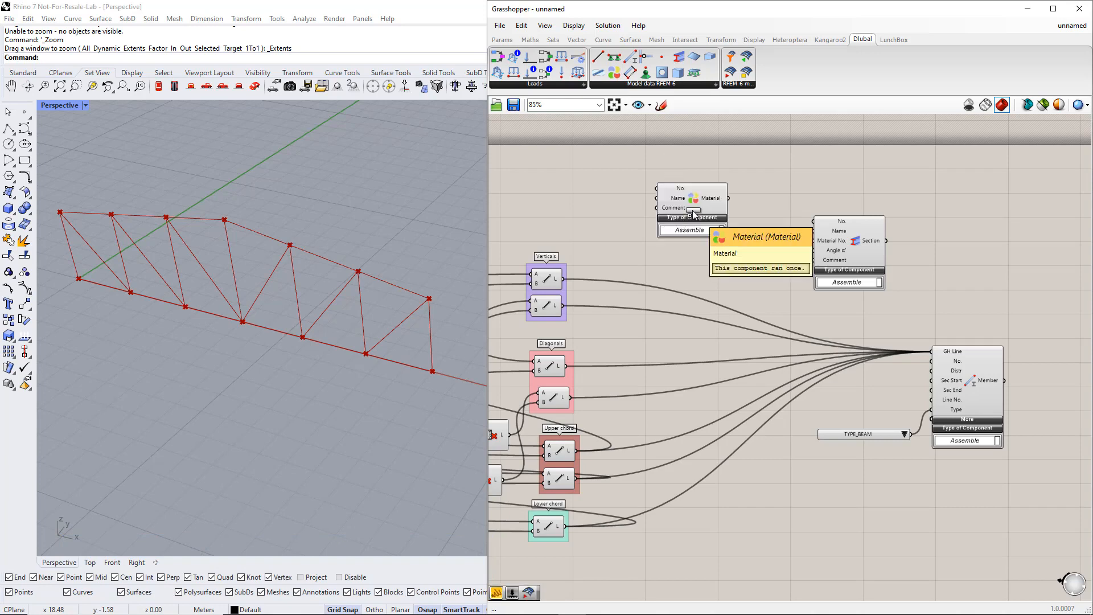
pyautogui.moveTo(843, 240); pyautogui.dragTo(852, 244)
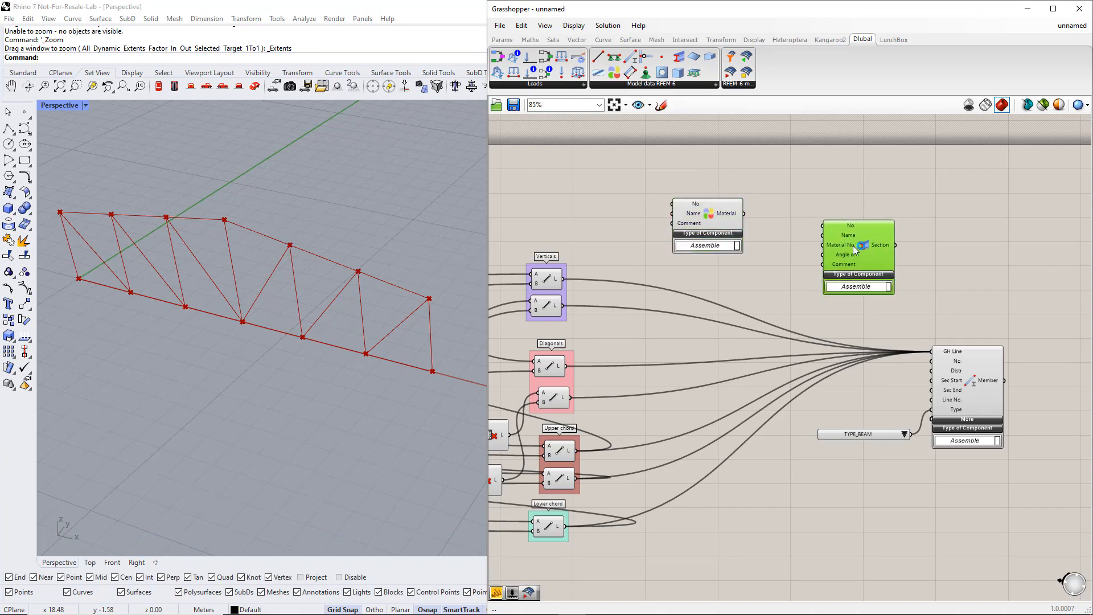
# Add four panels and connect a pair to the No. and Name inputs of both the Material and Section components.
pyautogui.click(503, 40)
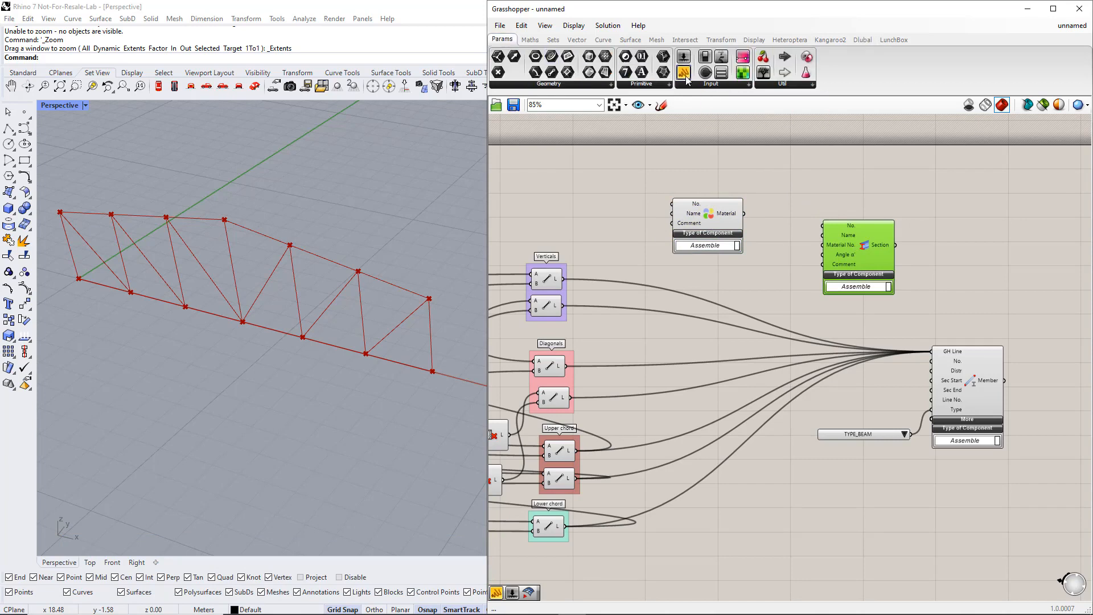
pyautogui.moveTo(805, 189); pyautogui.dragTo(794, 175)
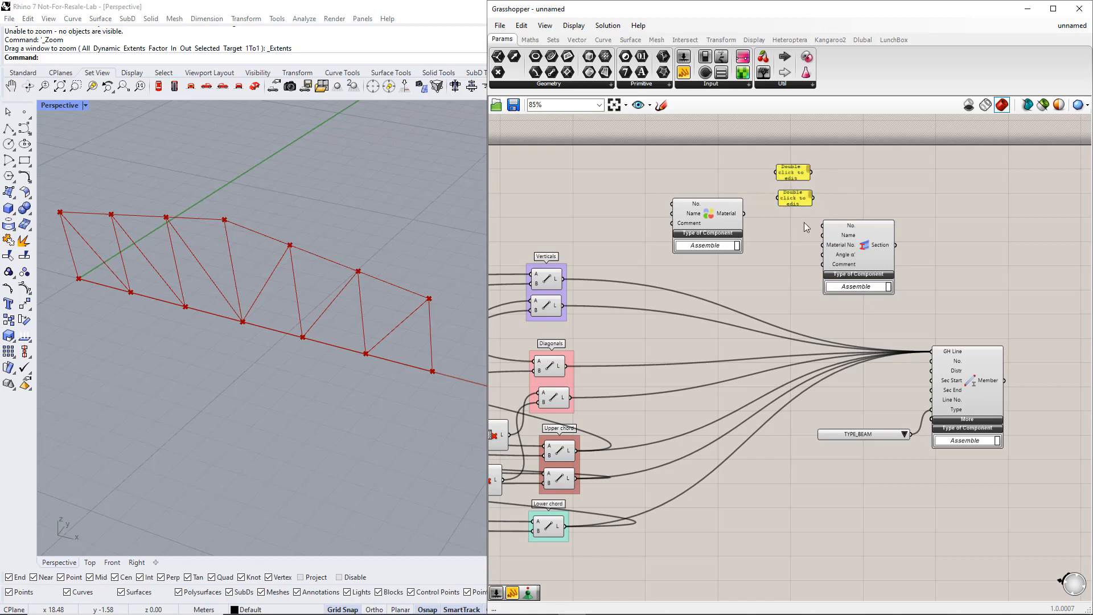
pyautogui.moveTo(803, 225); pyautogui.dragTo(656, 208)
pyautogui.moveTo(811, 173); pyautogui.dragTo(855, 242)
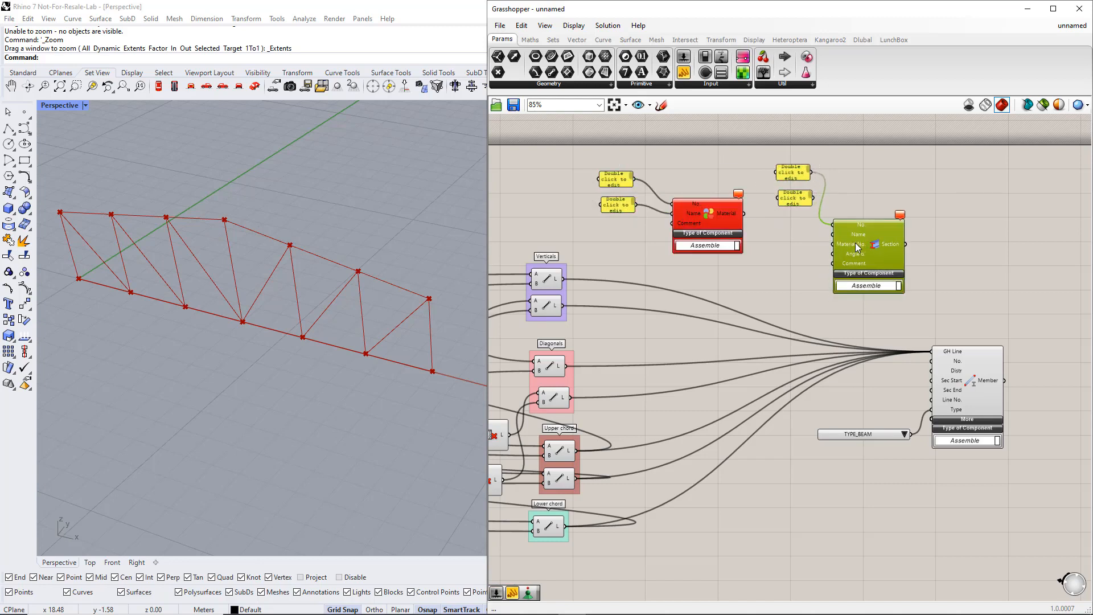
pyautogui.click(795, 247)
# Set the Section component's number panel to 1 and its name panel to R_M1 120/120.
pyautogui.doubleClick(792, 176)
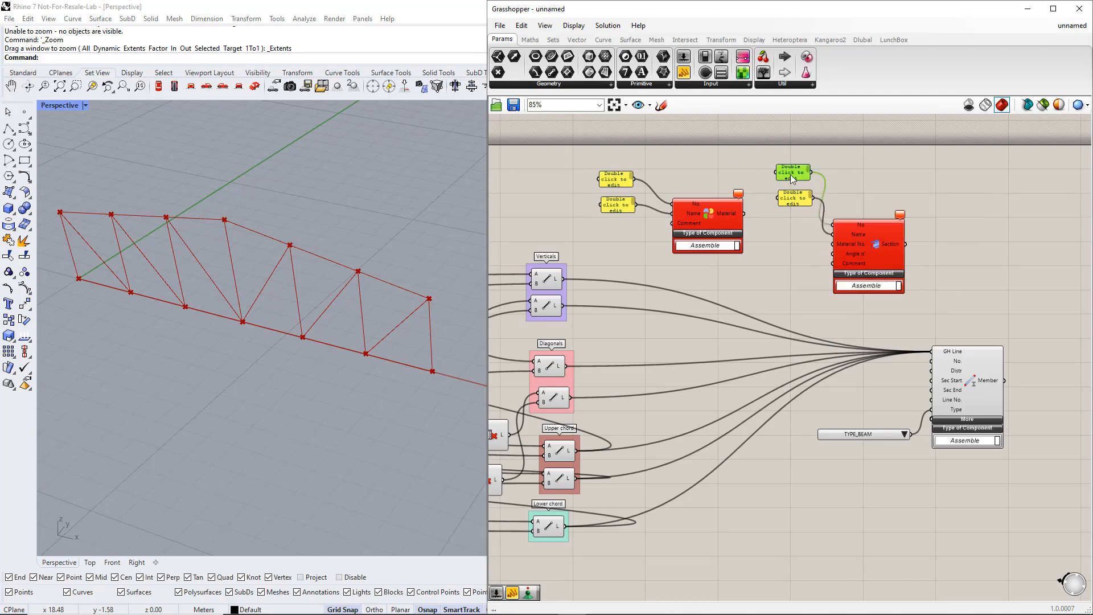
pyautogui.write('1')
pyautogui.click(820, 262)
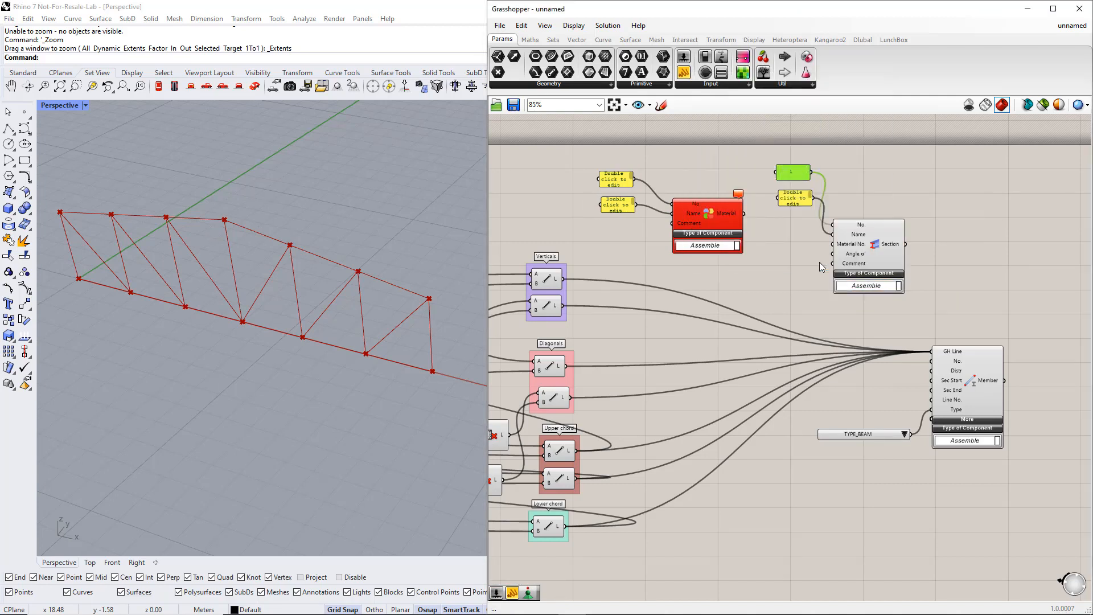
pyautogui.doubleClick(798, 200)
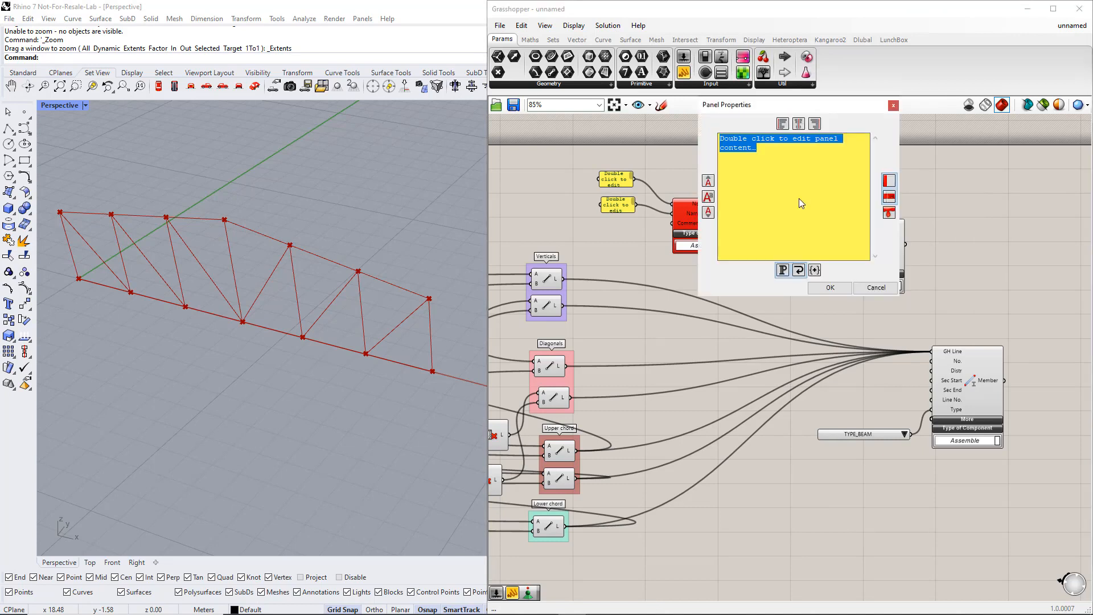
pyautogui.write('R')
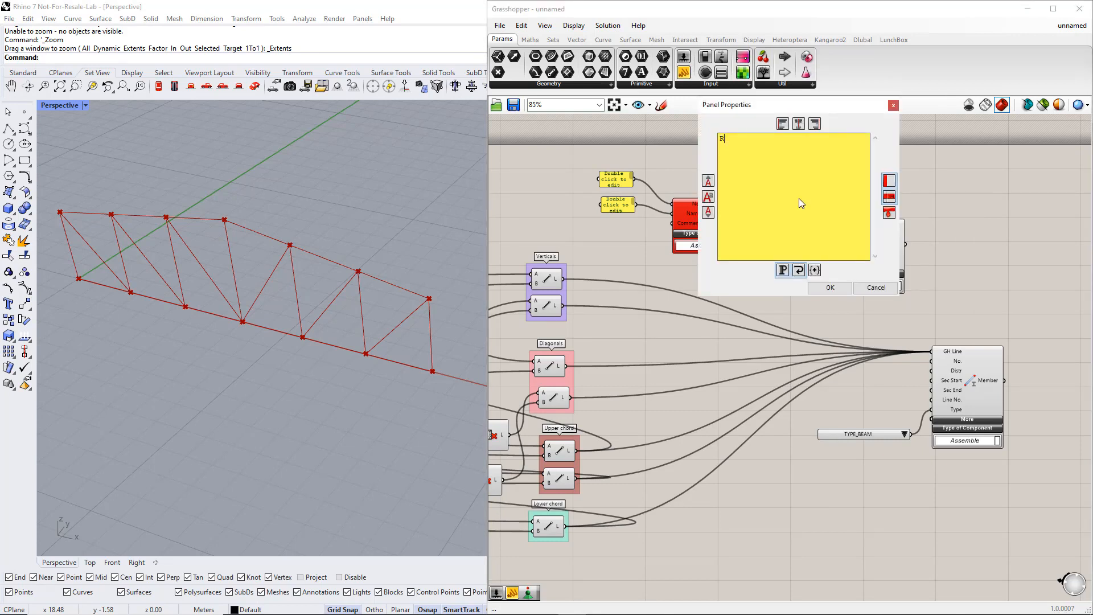
pyautogui.write('_M1 120/120')
pyautogui.click(829, 288)
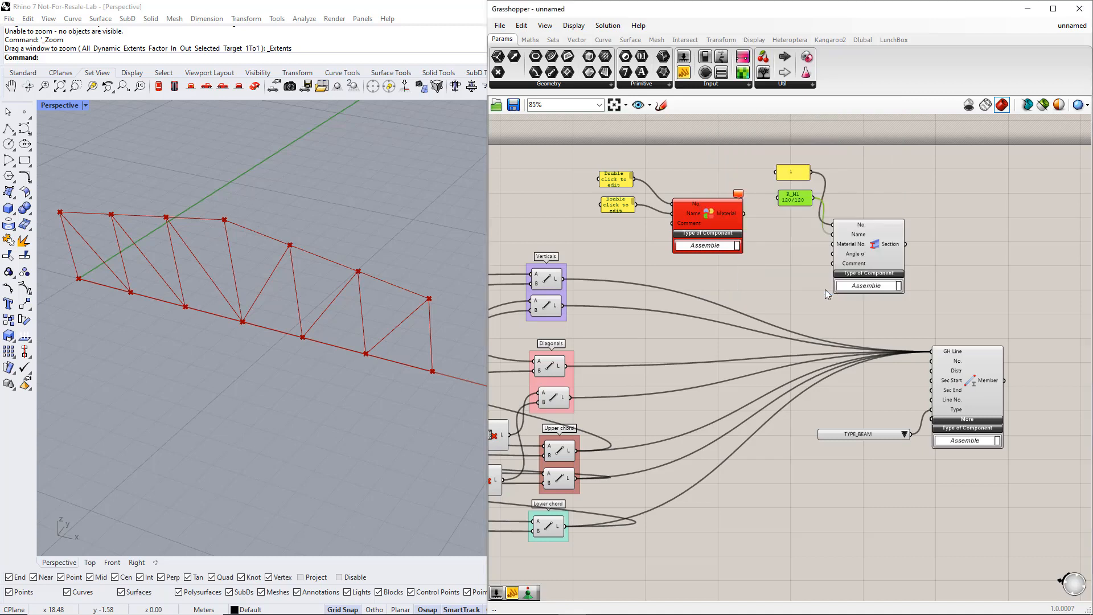
# Set the Material component's number panel to 1 and its name panel to C24.
pyautogui.doubleClick(612, 183)
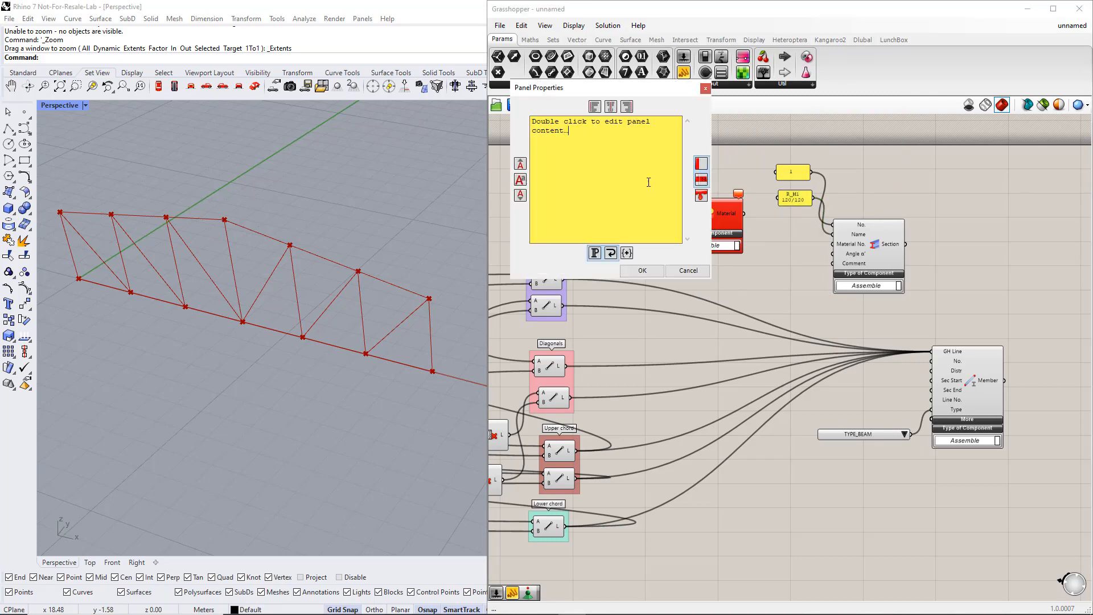
pyautogui.moveTo(569, 131); pyautogui.dragTo(530, 122)
pyautogui.write('1')
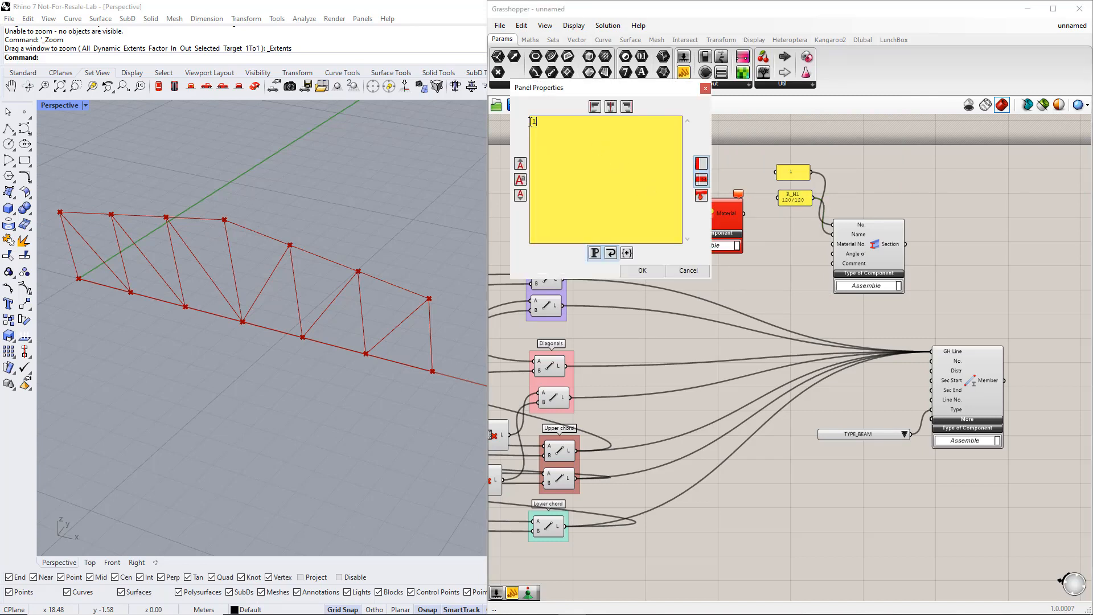
pyautogui.click(642, 270)
pyautogui.doubleClick(618, 208)
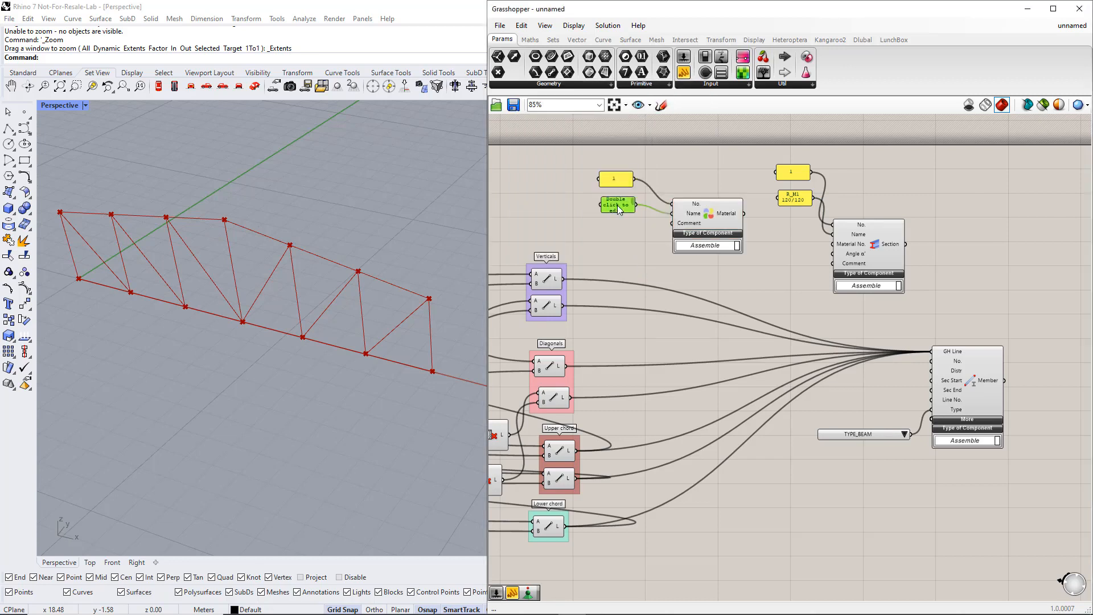
pyautogui.write('C24')
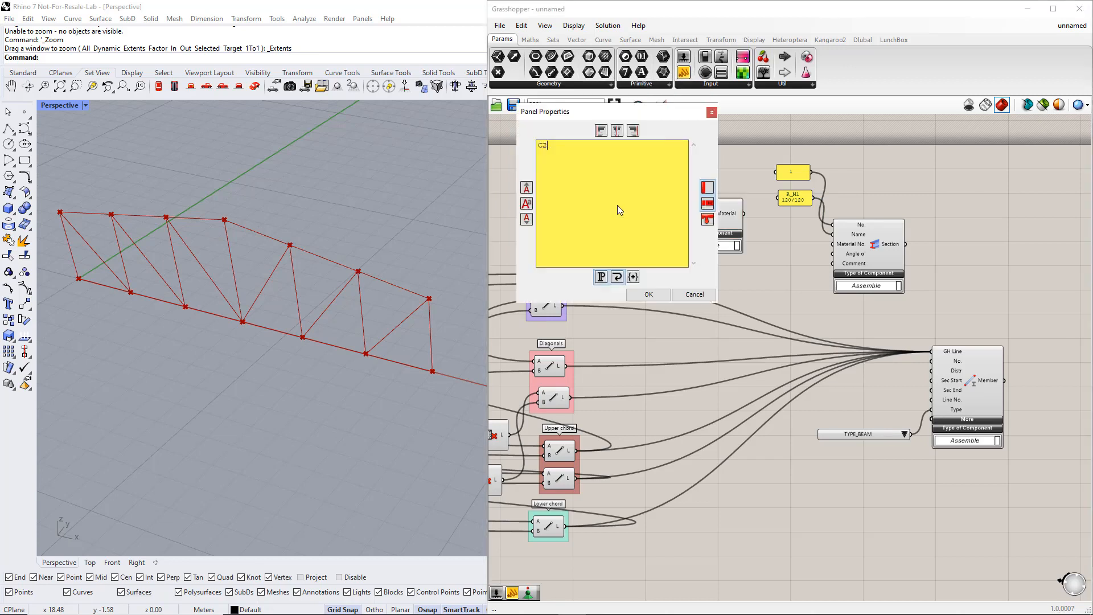
pyautogui.click(649, 293)
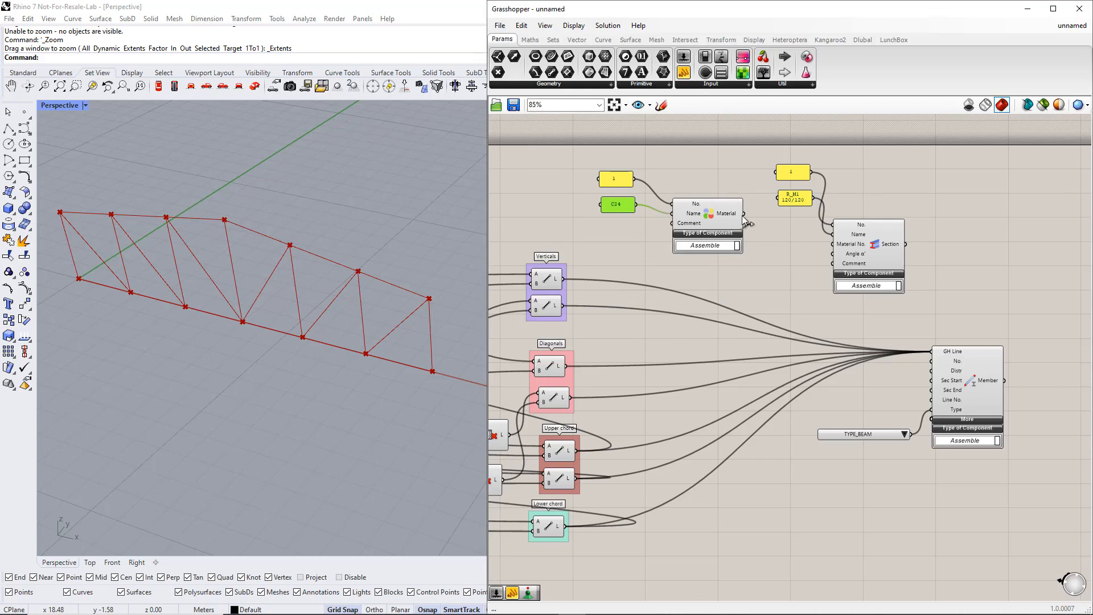
# Connect the Material output to the Section's Material No. input and the Section output to the Member's Sec Start input.
pyautogui.moveTo(743, 214); pyautogui.dragTo(828, 248)
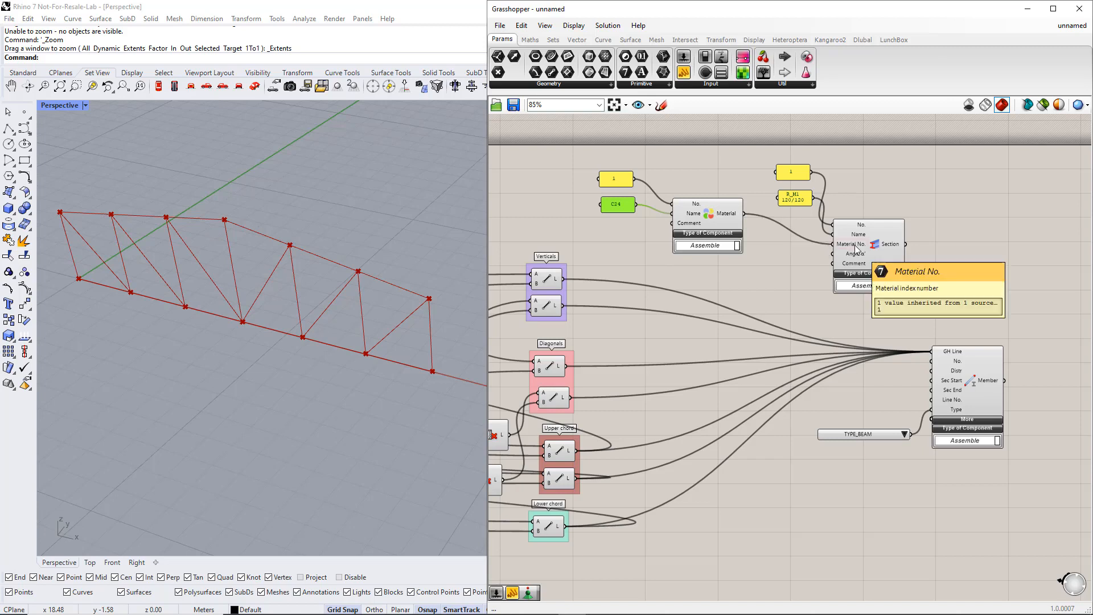
pyautogui.moveTo(905, 244); pyautogui.dragTo(929, 385)
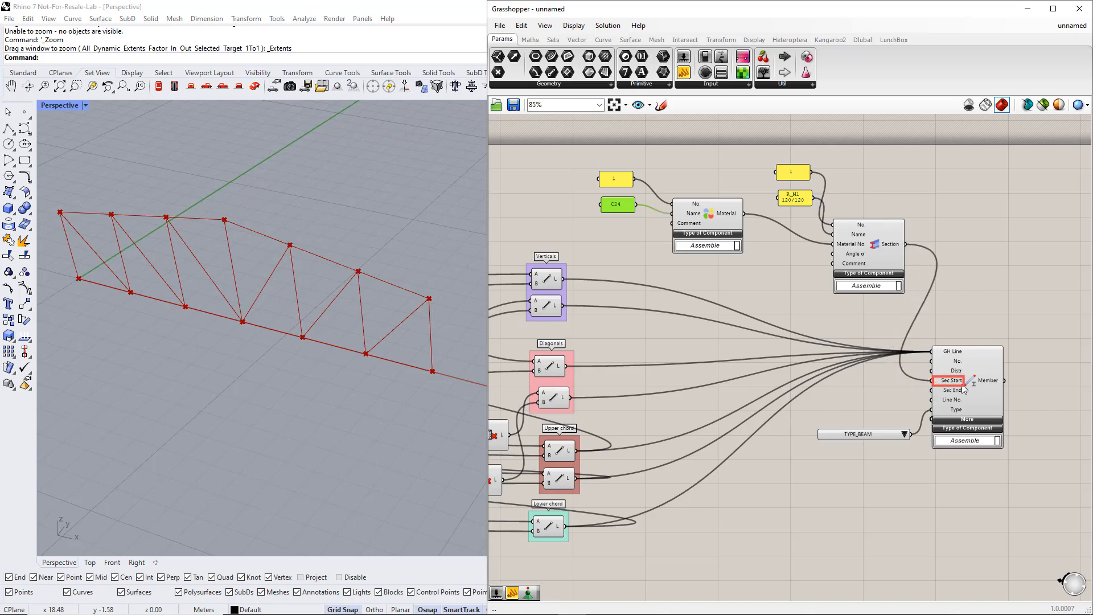
pyautogui.moveTo(962, 387)
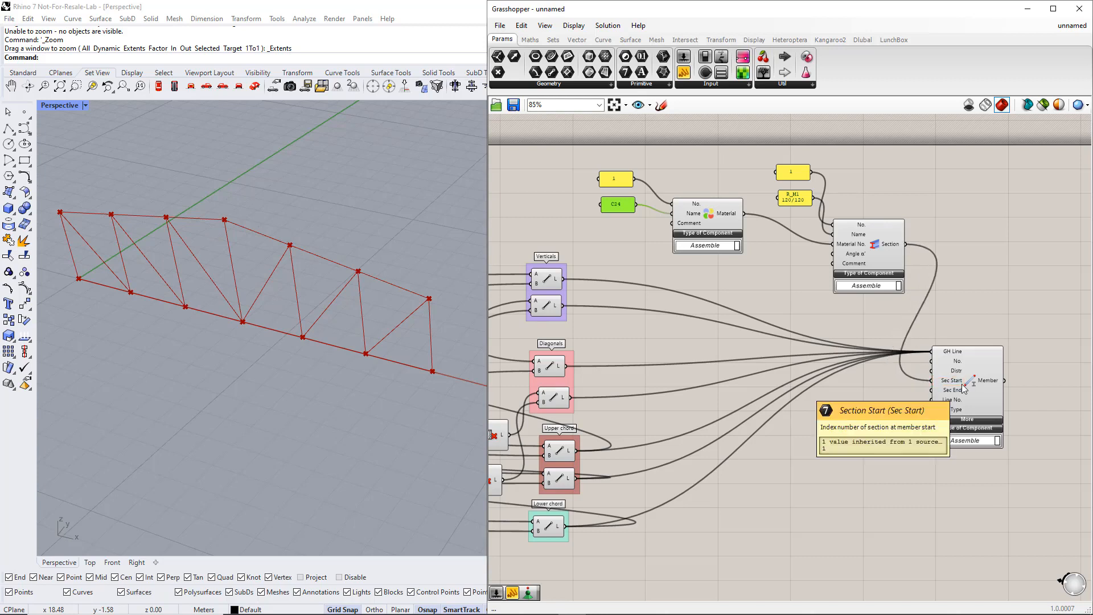
pyautogui.click(913, 456)
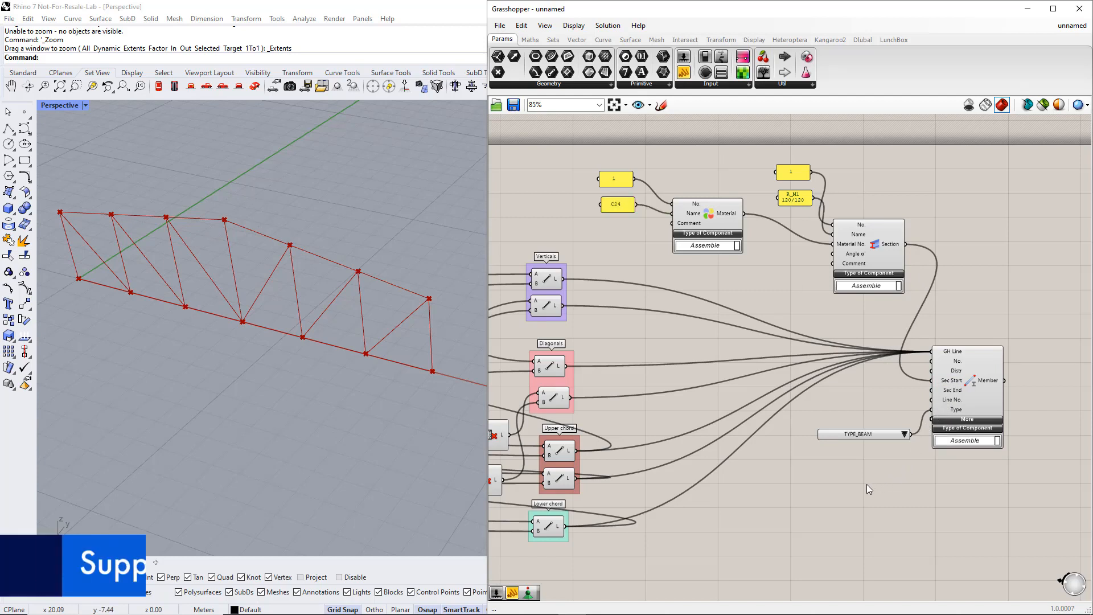
# Place a Nodal Support component below the truss definition and connect the upper Construct Point output to its GH Node input.
pyautogui.scroll(-3, 867, 484)
pyautogui.moveTo(686, 549); pyautogui.dragTo(854, 446, button='right')
pyautogui.click(861, 40)
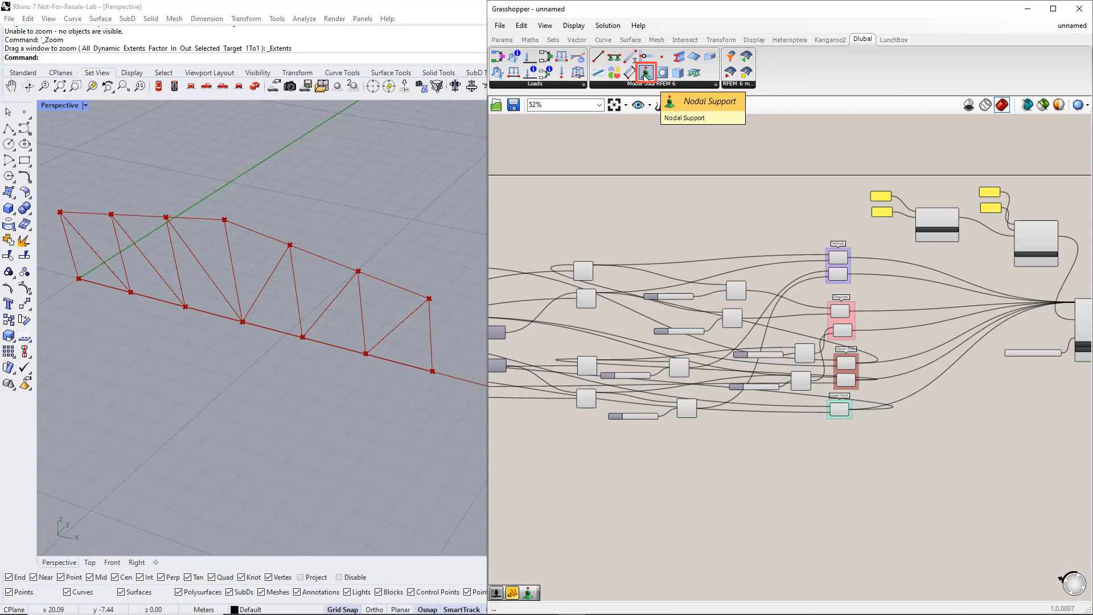
pyautogui.moveTo(645, 74); pyautogui.dragTo(573, 442)
pyautogui.moveTo(584, 477); pyautogui.dragTo(851, 477, button='right')
pyautogui.moveTo(835, 416); pyautogui.dragTo(661, 469)
pyautogui.moveTo(583, 475); pyautogui.dragTo(748, 463, button='right')
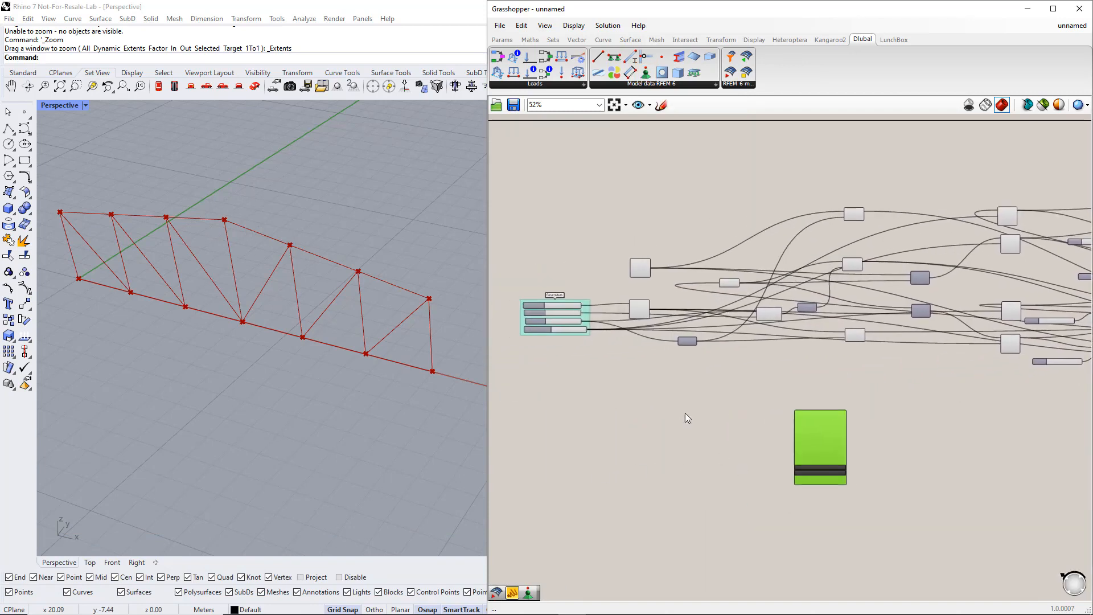
pyautogui.scroll(3, 685, 412)
pyautogui.moveTo(895, 473); pyautogui.dragTo(819, 408)
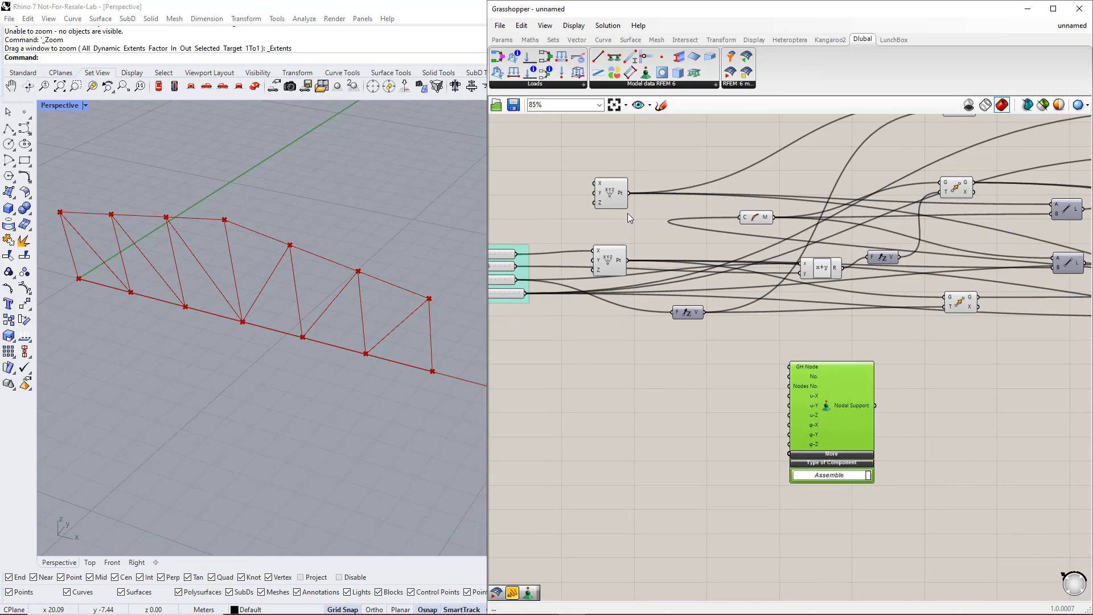
pyautogui.moveTo(628, 197); pyautogui.dragTo(788, 371)
# Add a panel containing INF and connect it to the Nodal Support's u-X, u-Y, u-Z and φ-Z inputs.
pyautogui.click(502, 39)
pyautogui.moveTo(684, 72); pyautogui.dragTo(709, 420)
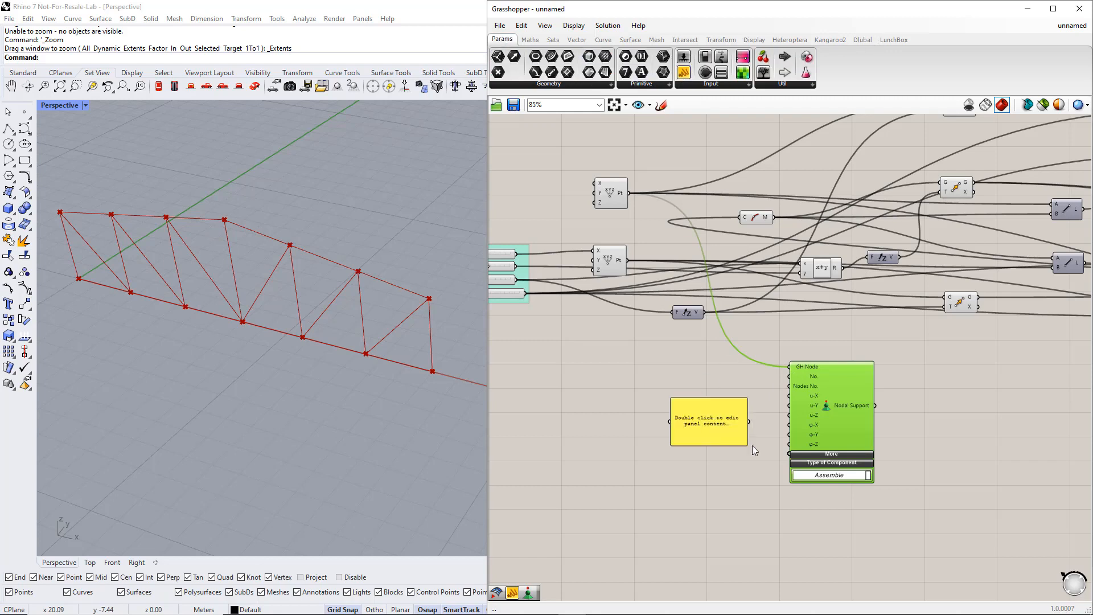
pyautogui.scroll(4, 757, 444)
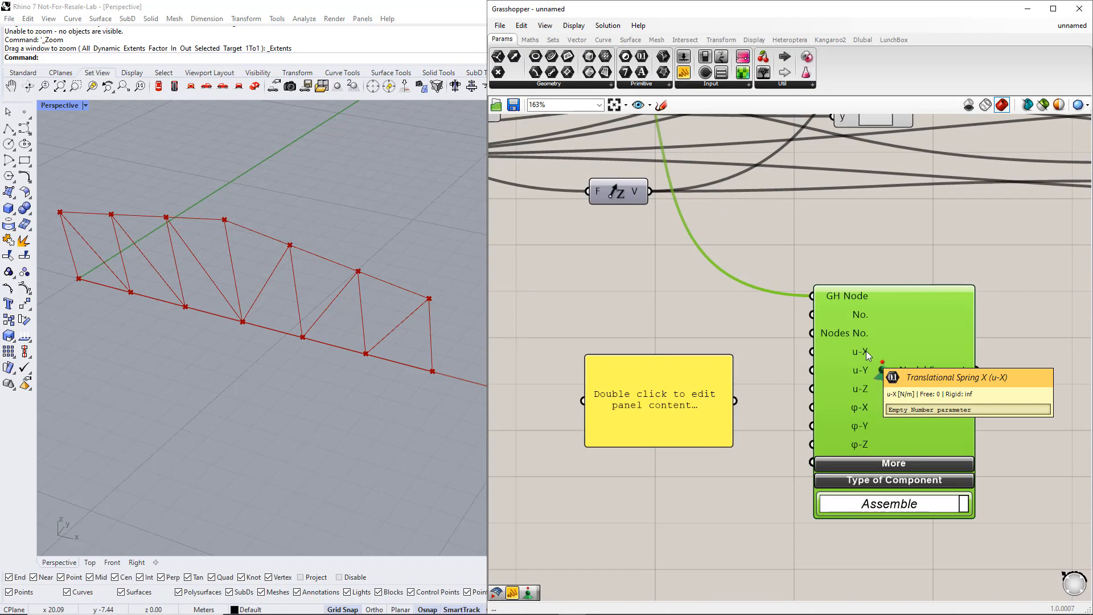
pyautogui.click(738, 450)
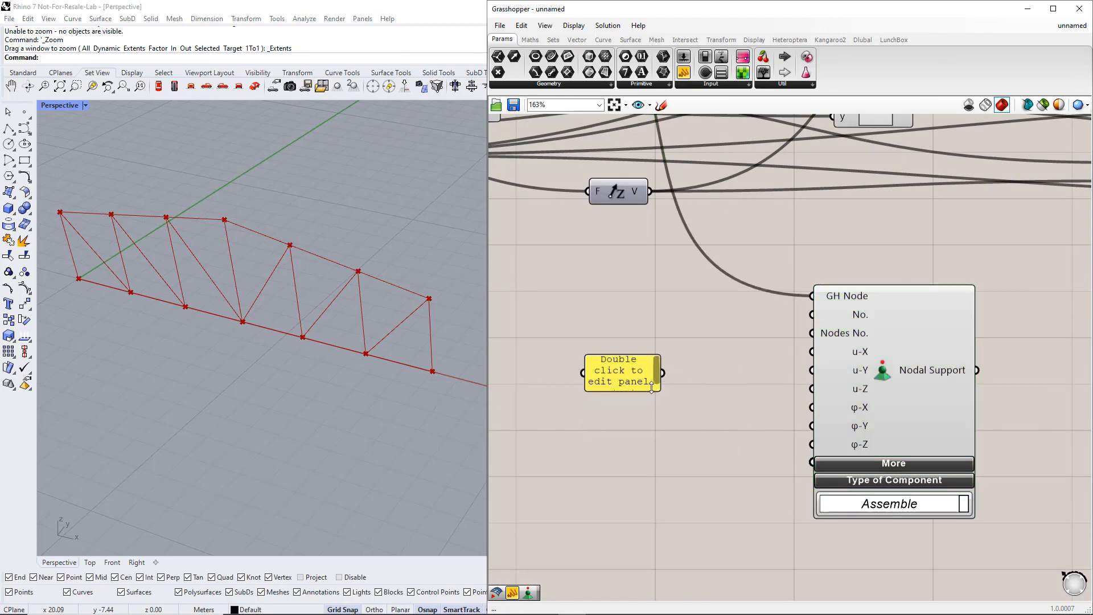
pyautogui.doubleClick(713, 396)
pyautogui.write('INF')
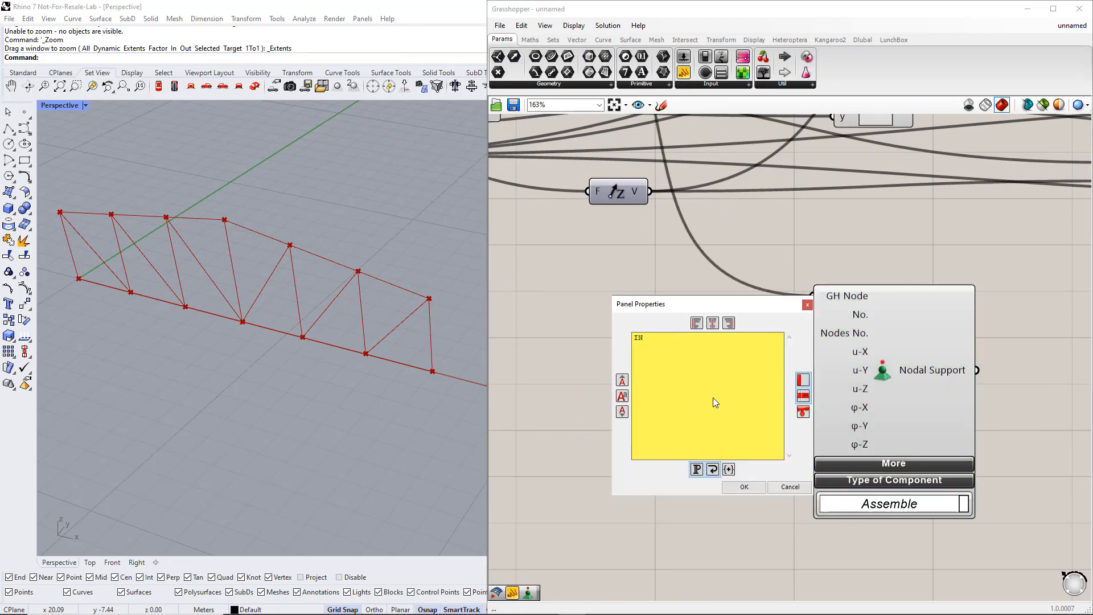
pyautogui.click(744, 486)
pyautogui.moveTo(740, 396); pyautogui.dragTo(805, 372)
pyautogui.moveTo(740, 398); pyautogui.dragTo(803, 448)
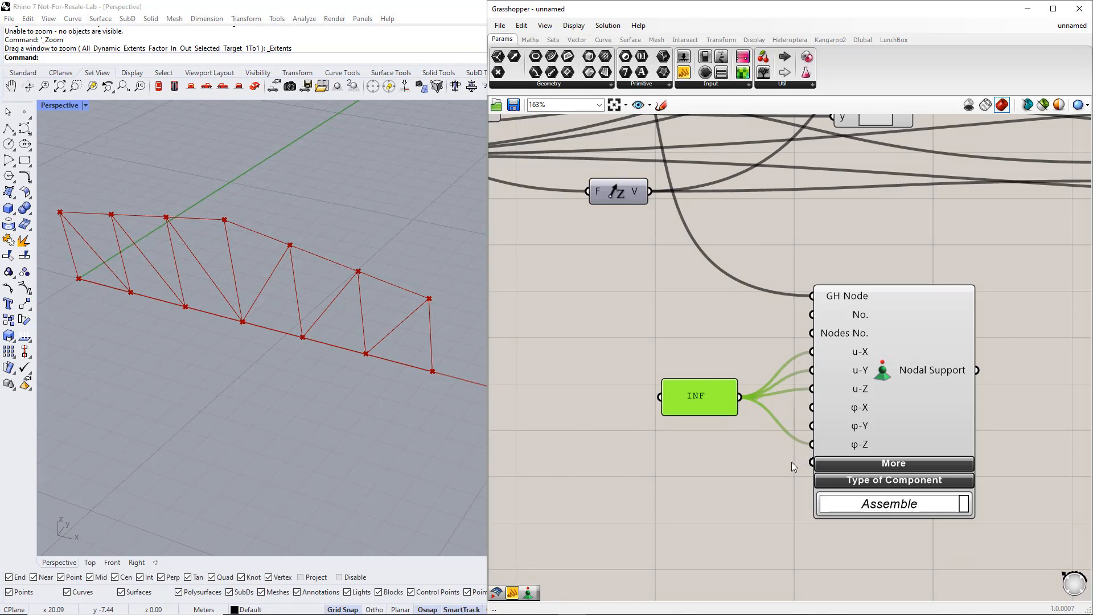
# Duplicate the Nodal Support with its INF panel below the original and disconnect the panel from the copy's u-X input.
pyautogui.scroll(-4, 791, 462)
pyautogui.keyDown('shift'); pyautogui.click(835, 370); pyautogui.keyUp('shift')
pyautogui.keyDown('alt'); pyautogui.moveTo(835, 370); pyautogui.dragTo(643, 221); pyautogui.keyUp('alt')
pyautogui.moveTo(750, 547); pyautogui.dragTo(691, 402, button='right')
pyautogui.scroll(2, 691, 401)
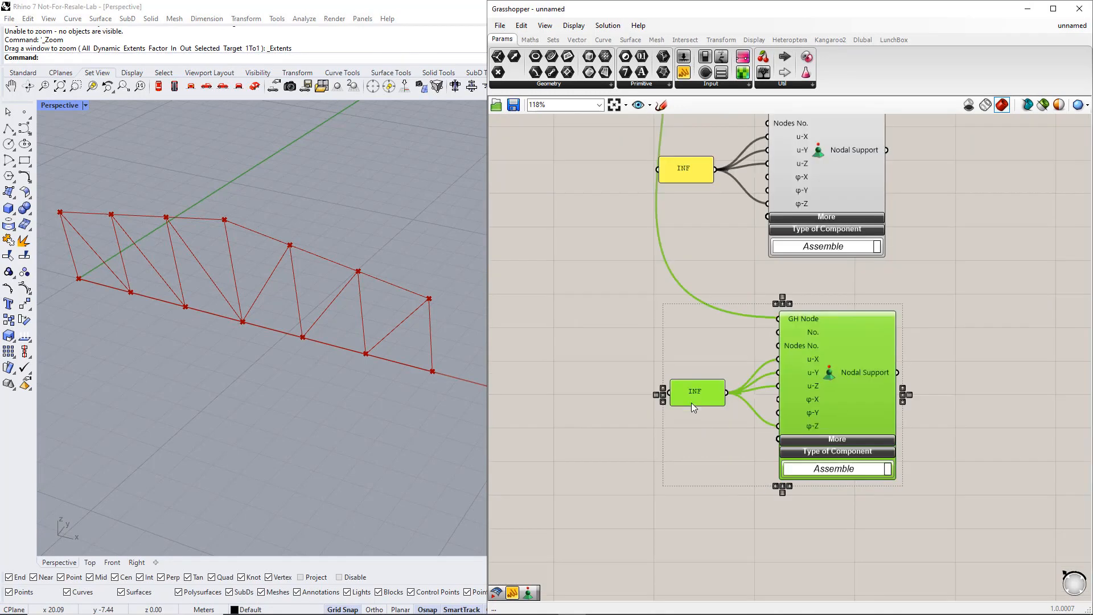
pyautogui.keyDown('ctrl'); pyautogui.moveTo(778, 359); pyautogui.dragTo(728, 392); pyautogui.keyUp('ctrl')
pyautogui.click(722, 442)
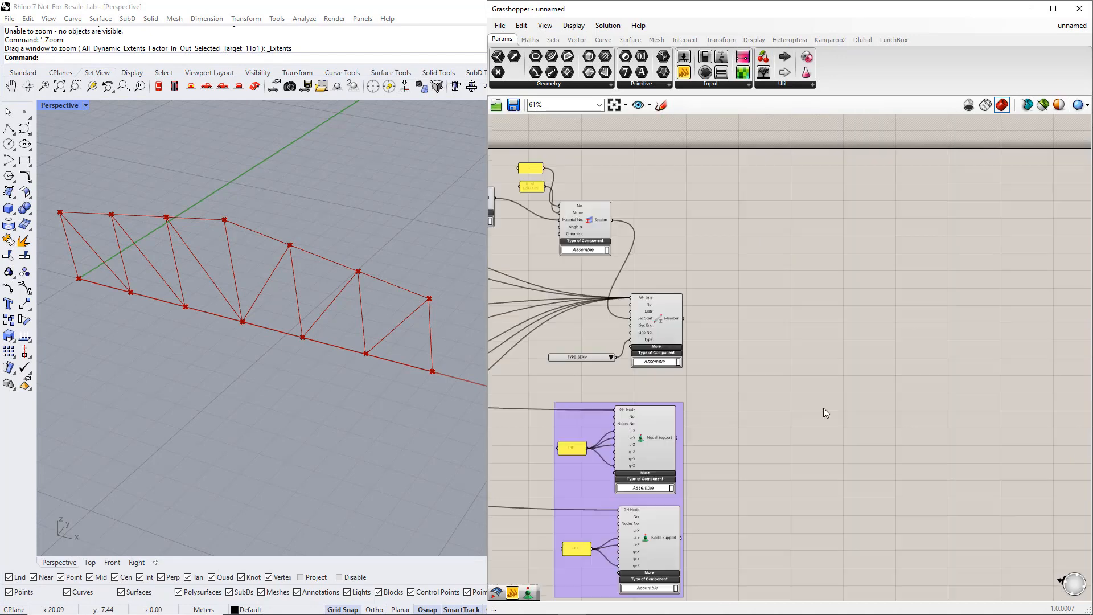
# Place an RFEM 6 Export Component beside the Member component and expand its Additional inputs.
pyautogui.click(856, 43)
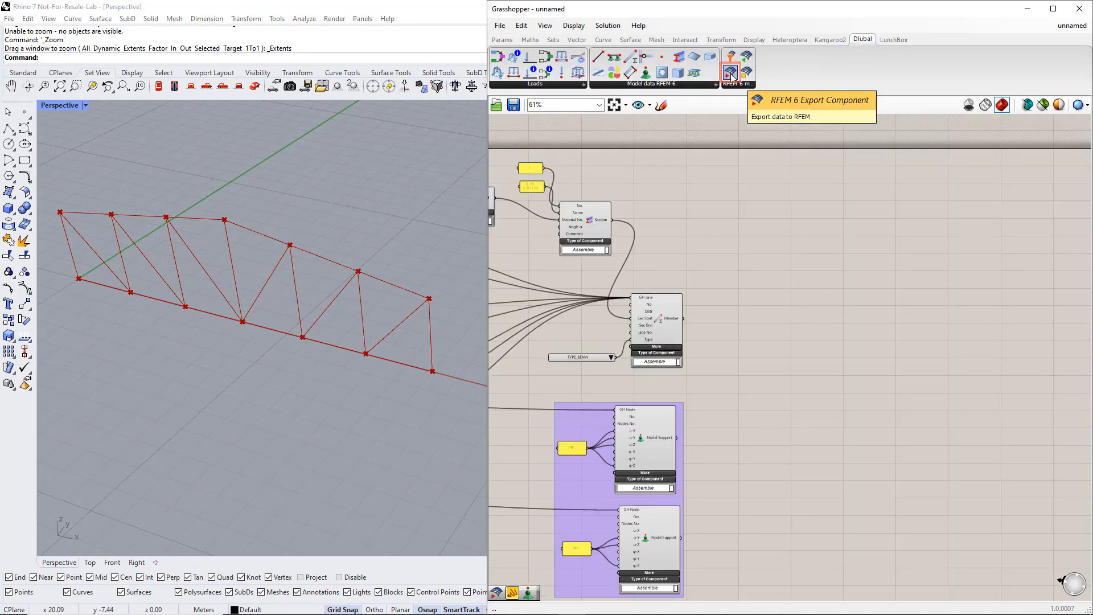
pyautogui.moveTo(730, 74); pyautogui.dragTo(825, 249)
pyautogui.moveTo(865, 409); pyautogui.dragTo(879, 451)
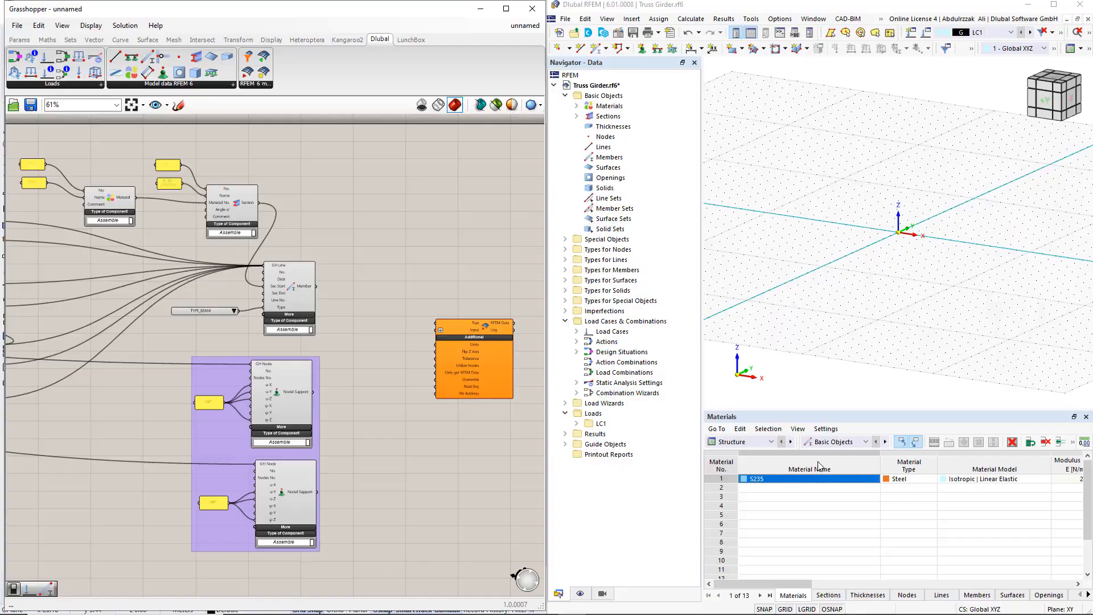
# Add a Button component above the export component and connect it to the Run input.
pyautogui.click(20, 39)
pyautogui.click(228, 84)
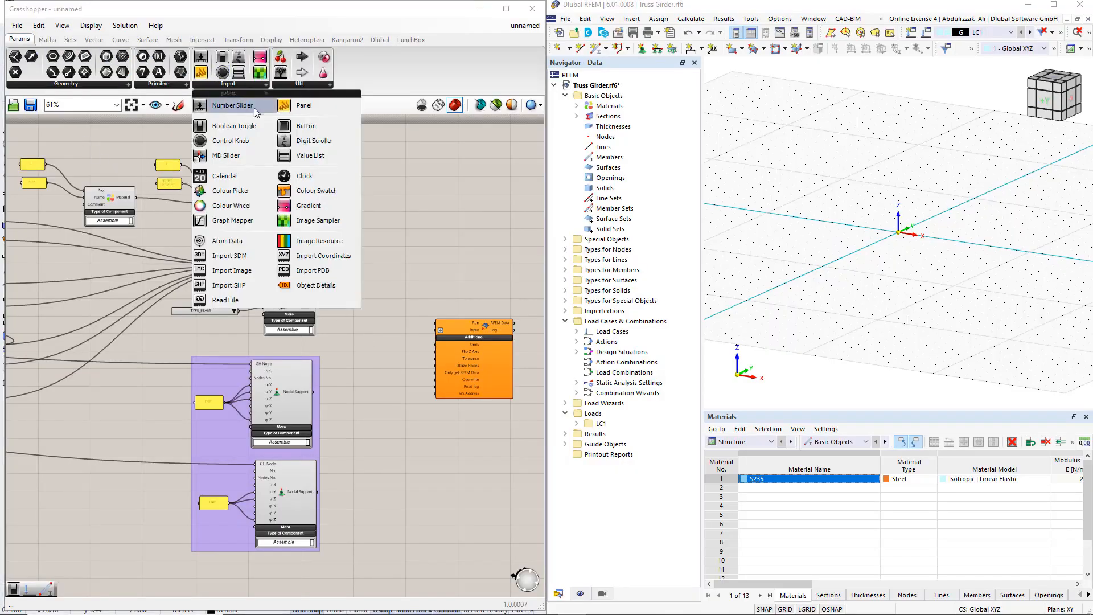
pyautogui.click(296, 128)
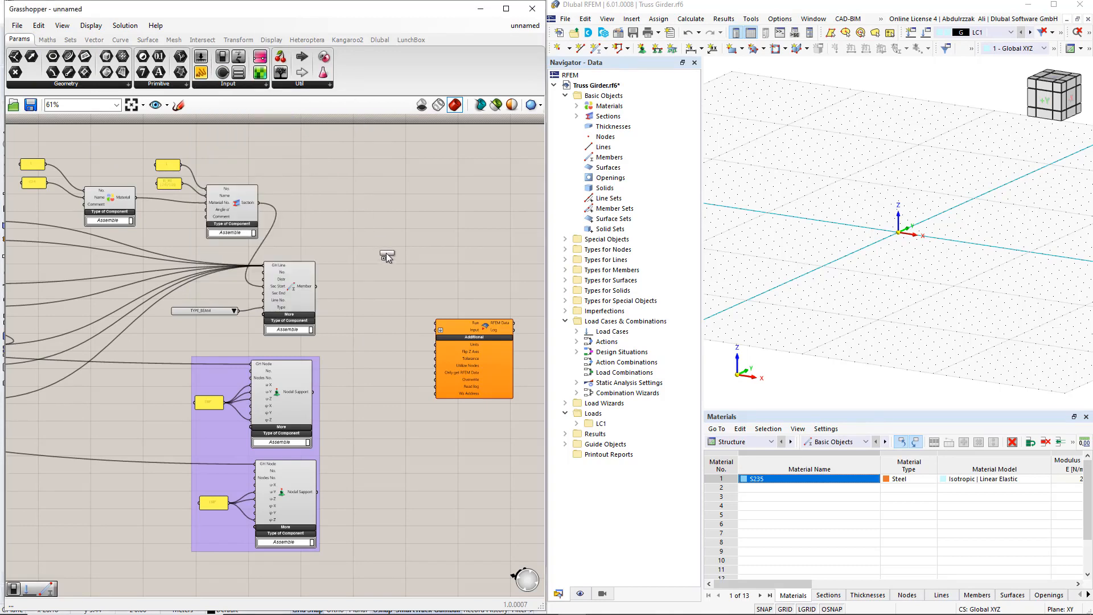
pyautogui.click(403, 286)
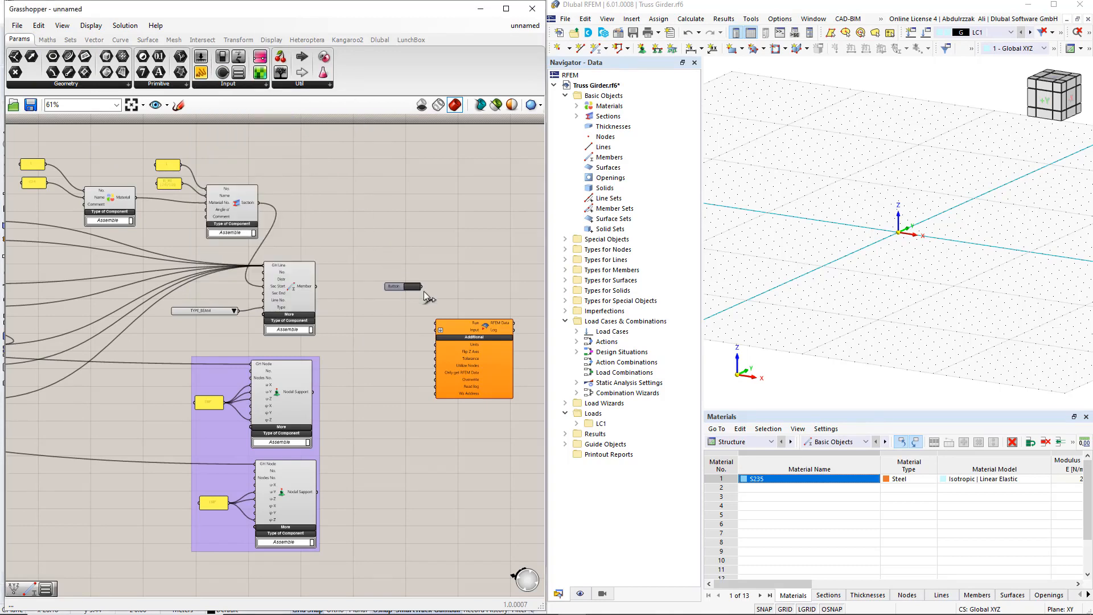
pyautogui.moveTo(421, 287); pyautogui.dragTo(437, 330)
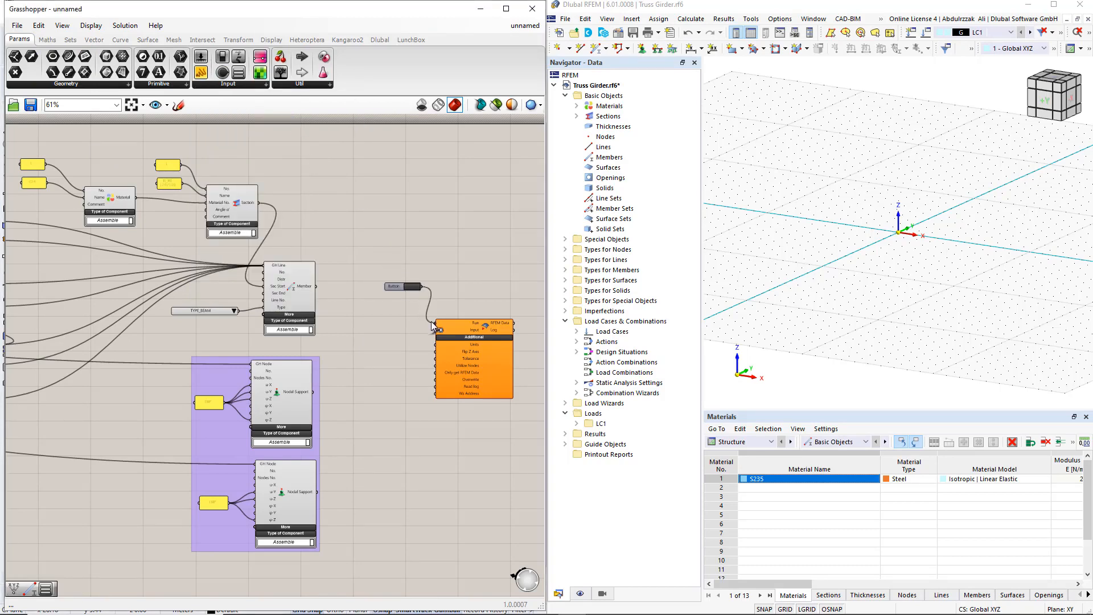
# Add a value list connected to the export component's Units input and set it to Meters.
pyautogui.doubleClick(387, 400)
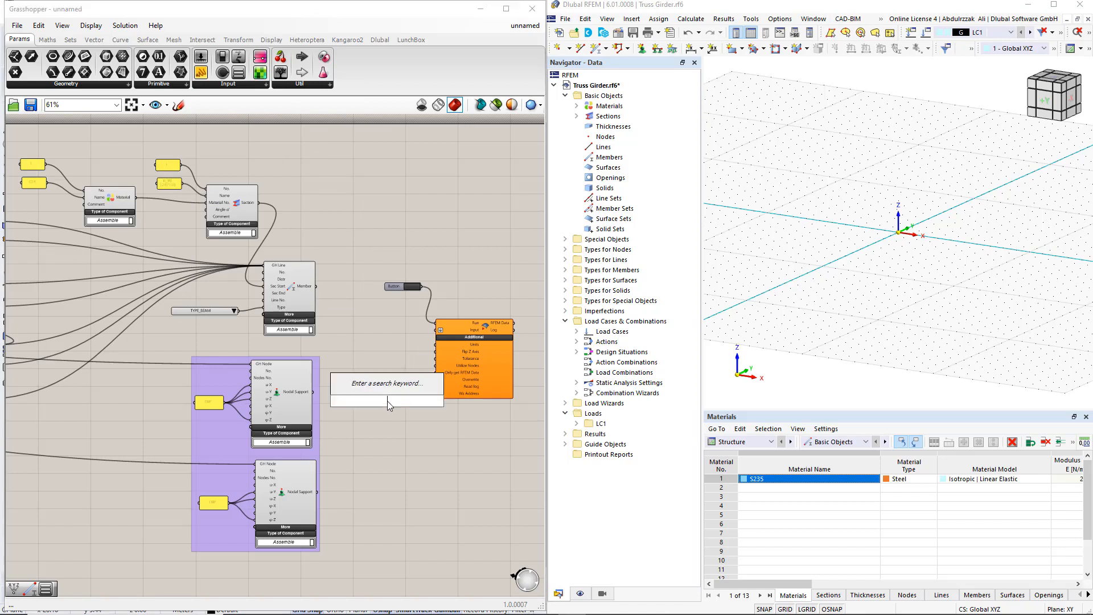
pyautogui.write('value')
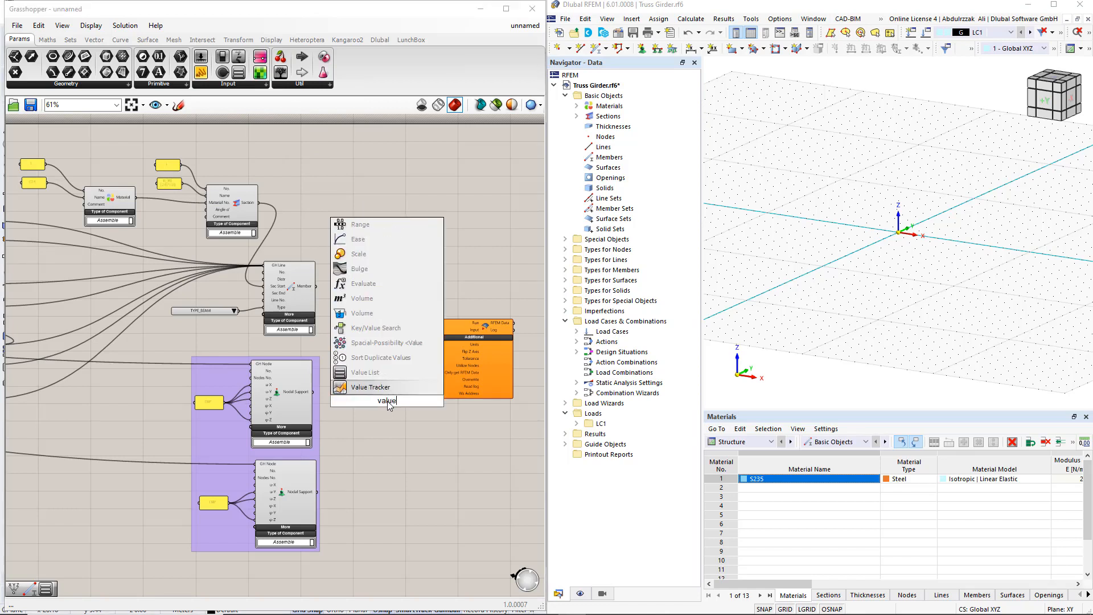
pyautogui.click(376, 386)
pyautogui.moveTo(399, 401); pyautogui.dragTo(435, 364)
pyautogui.click(416, 401)
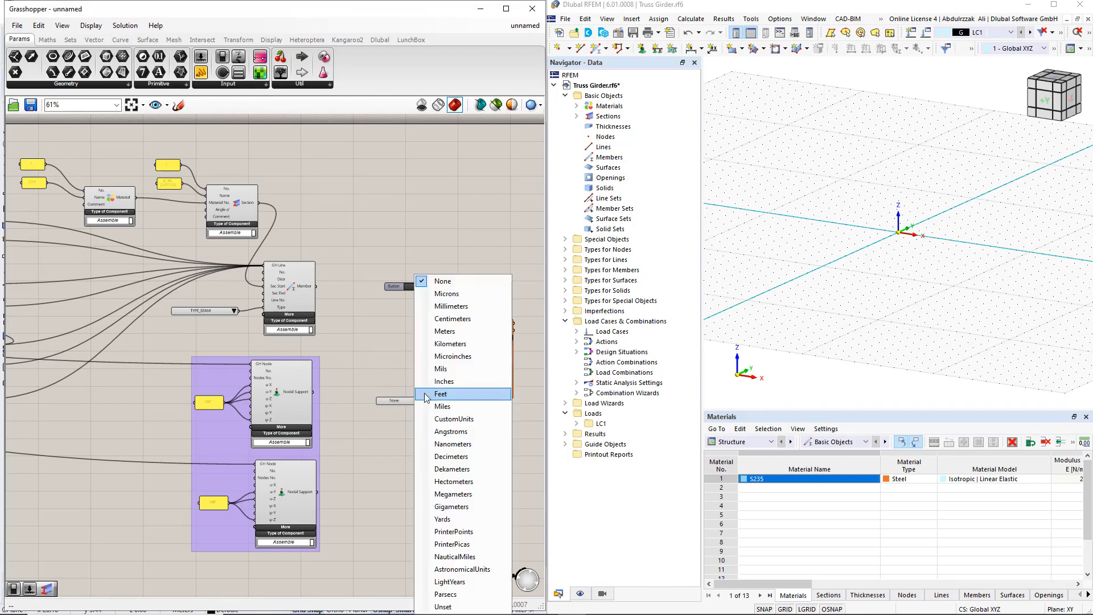
pyautogui.click(435, 361)
pyautogui.moveTo(397, 401); pyautogui.dragTo(391, 352)
# Add a Boolean Toggle set to True and connect it to the export component's Overwrite input.
pyautogui.doubleClick(380, 402)
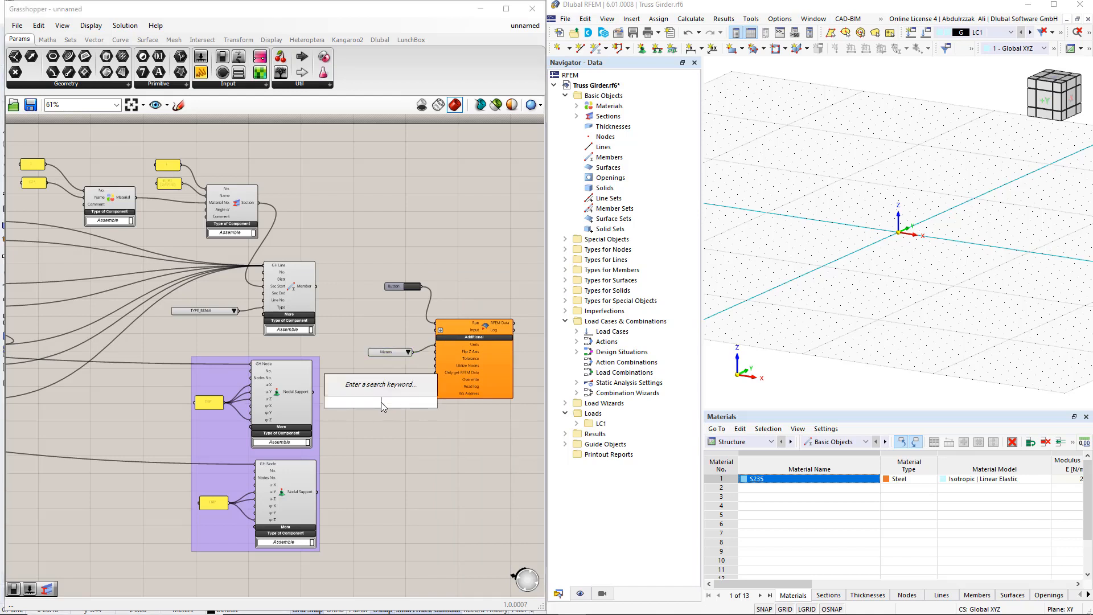
pyautogui.write('bool')
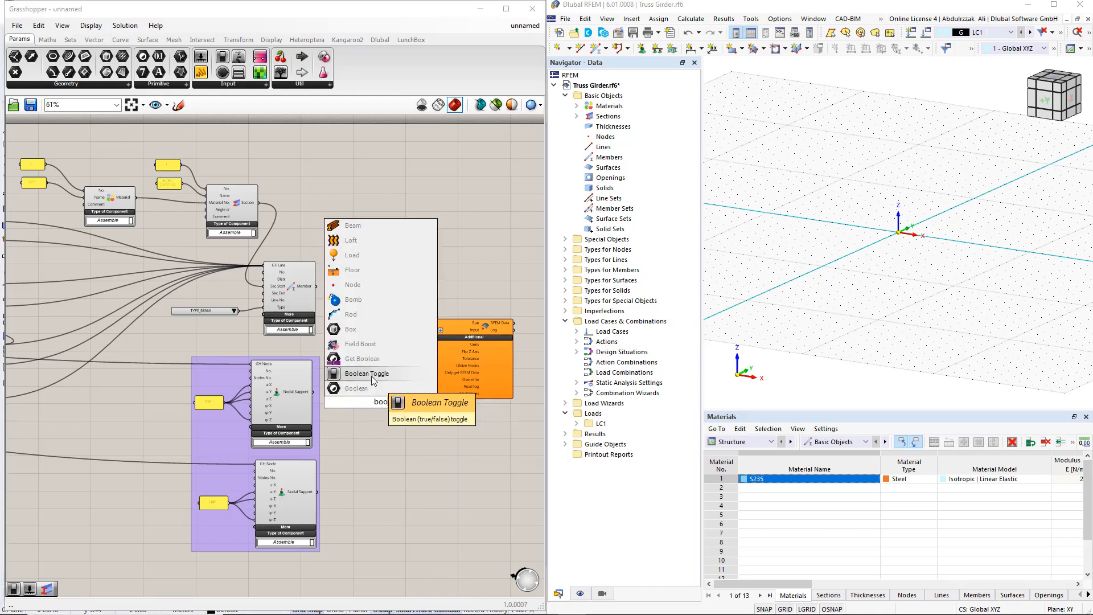
pyautogui.click(373, 375)
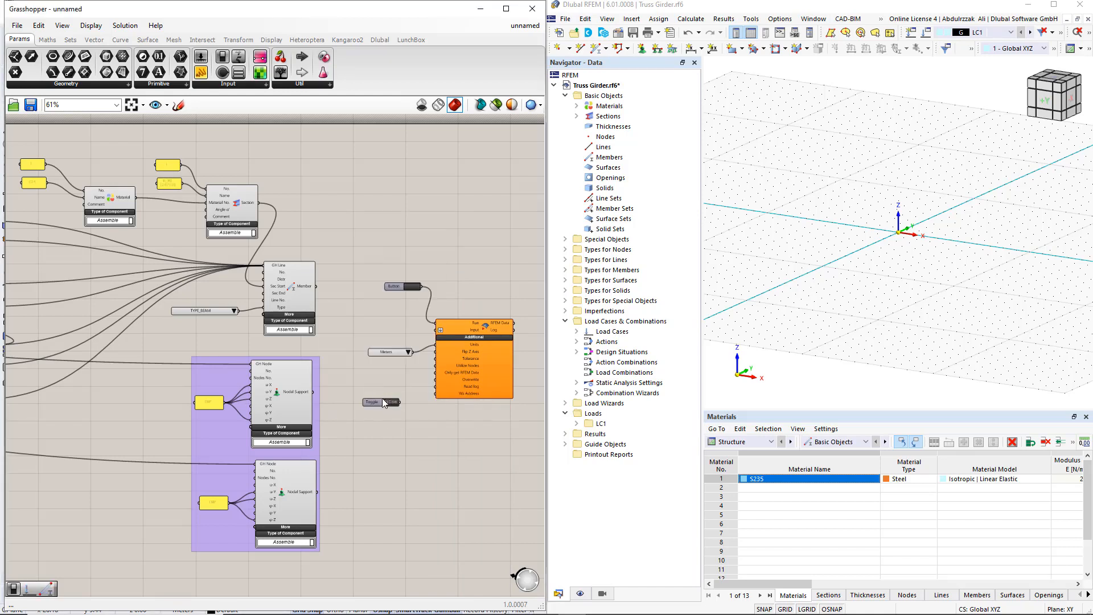
pyautogui.moveTo(399, 401); pyautogui.dragTo(435, 380)
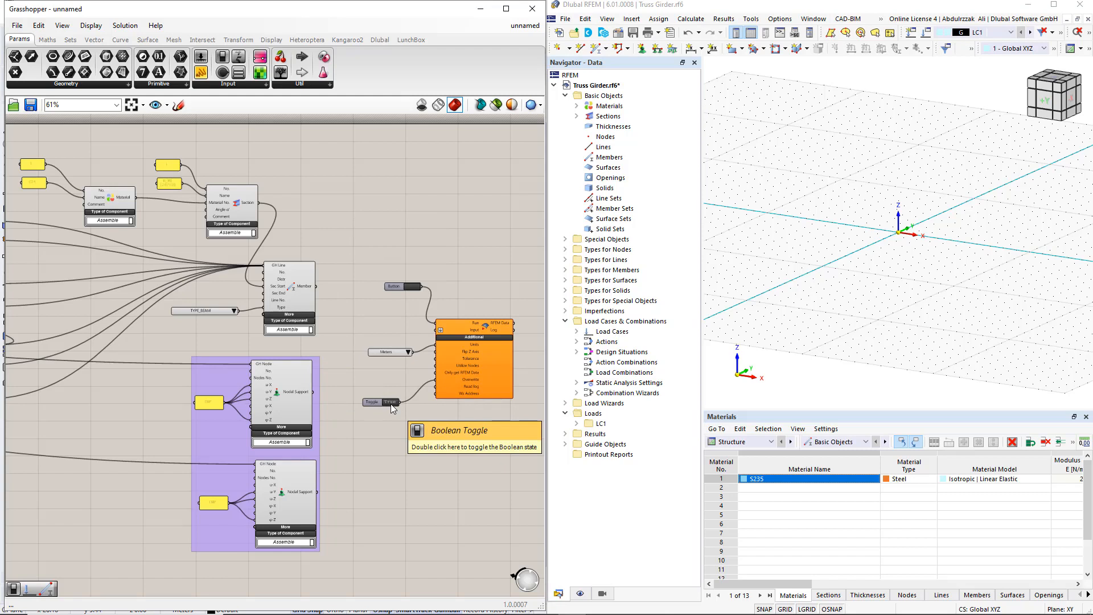
# Connect the Material, Section, Member and both Nodal Support outputs to the export component's Input and run the export to RFEM.
pyautogui.moveTo(316, 286); pyautogui.dragTo(436, 330)
pyautogui.keyDown('shift'); pyautogui.moveTo(259, 203); pyautogui.dragTo(436, 330); pyautogui.keyUp('shift')
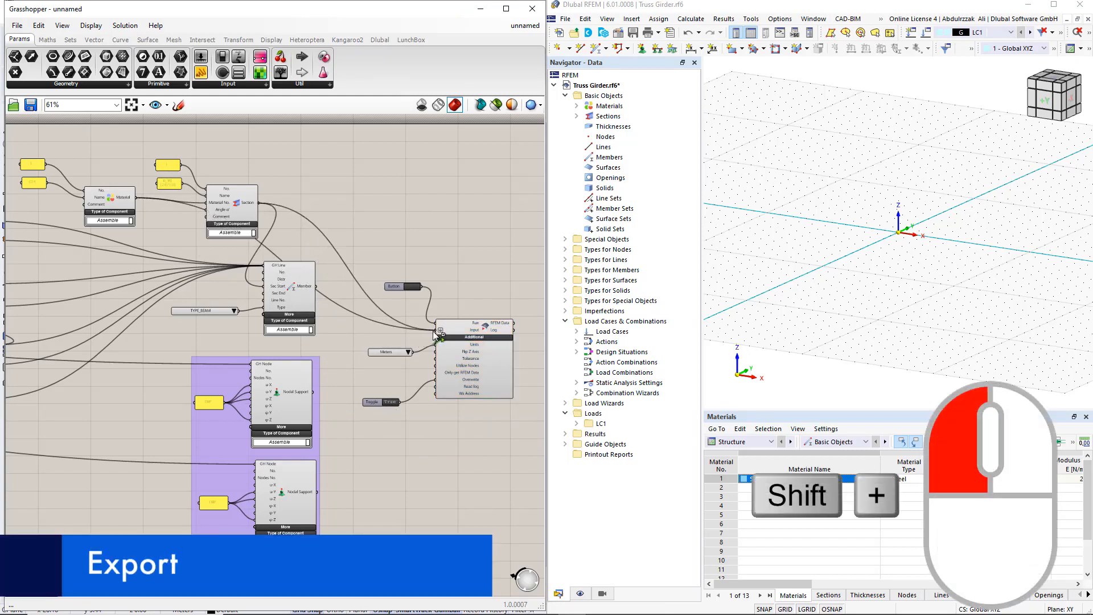
pyautogui.keyDown('shift'); pyautogui.moveTo(317, 286); pyautogui.dragTo(436, 330); pyautogui.keyUp('shift')
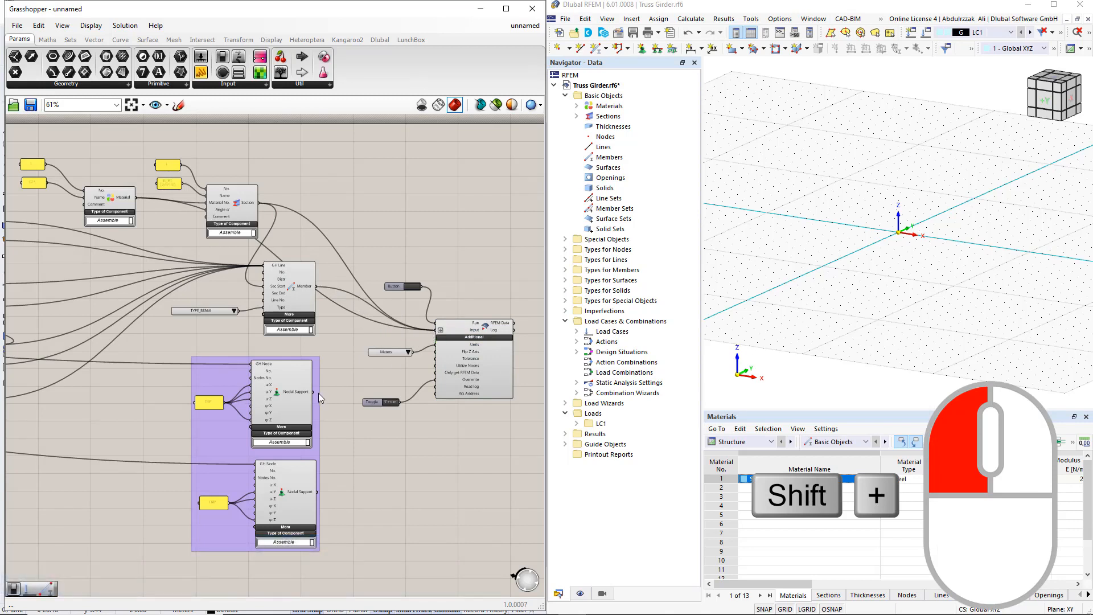
pyautogui.keyDown('shift'); pyautogui.moveTo(313, 392); pyautogui.dragTo(436, 332); pyautogui.keyUp('shift')
pyautogui.keyDown('shift'); pyautogui.moveTo(366, 434); pyautogui.dragTo(434, 334); pyautogui.keyUp('shift')
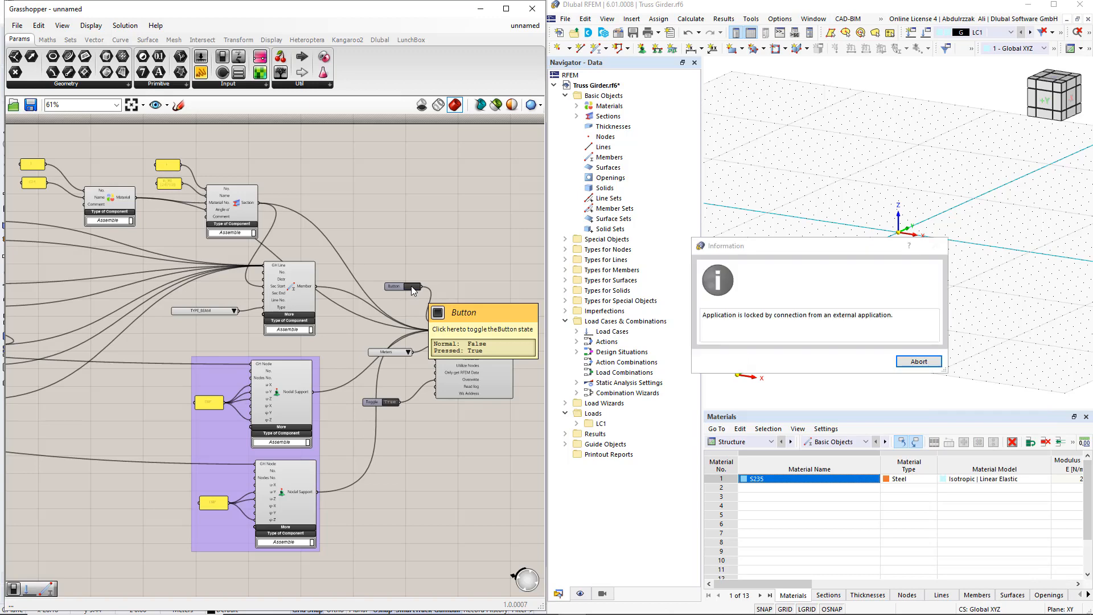
pyautogui.click(917, 362)
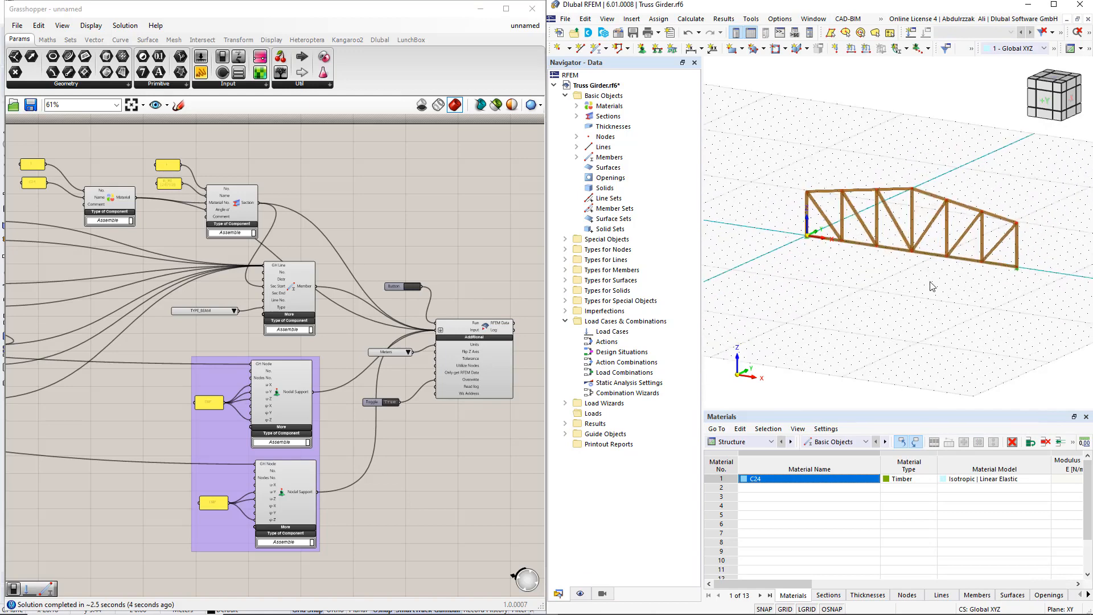
# Set the Total length slider in the Parameters group to 20.
pyautogui.scroll(1, 932, 286)
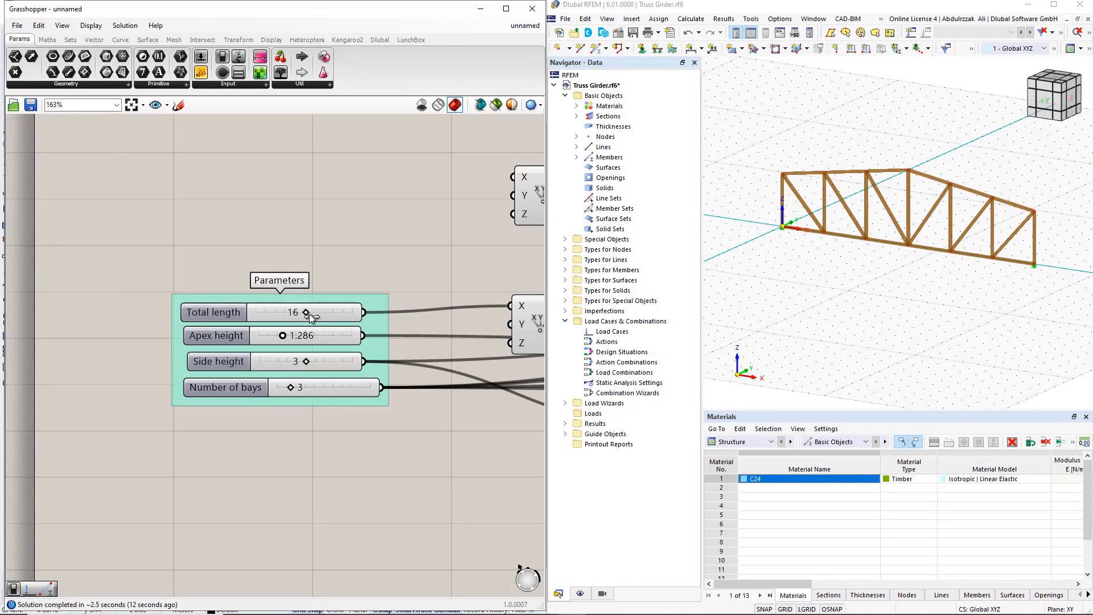
pyautogui.doubleClick(292, 312)
pyautogui.write('20')
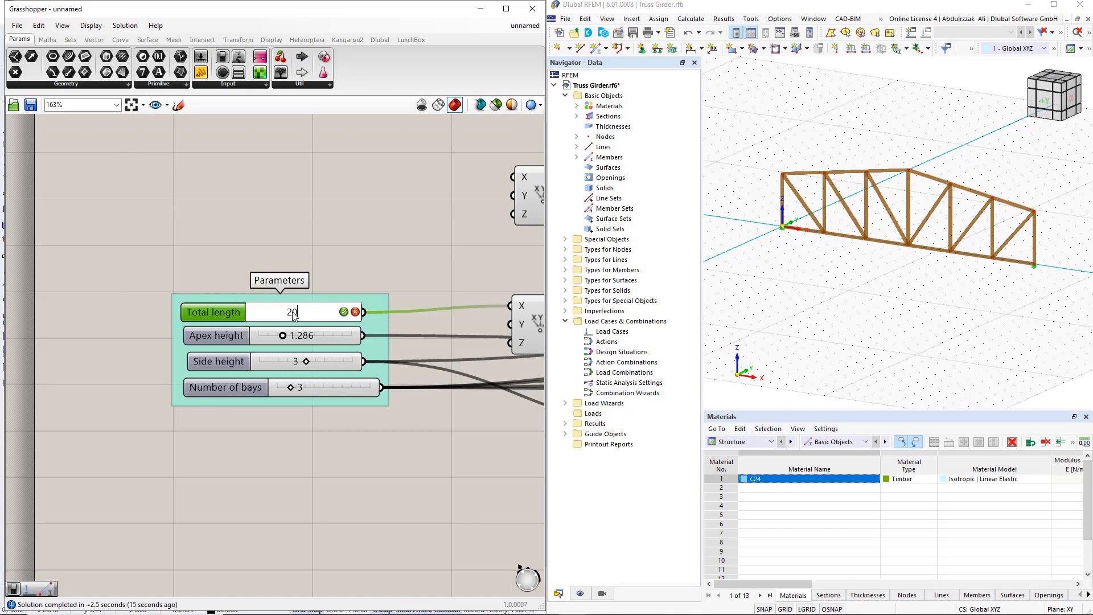
pyautogui.press('Return')
# Run the export again to update the truss in RFEM with the new length.
pyautogui.scroll(-5, 292, 312)
pyautogui.moveTo(458, 327); pyautogui.dragTo(85, 413, button='right')
pyautogui.moveTo(512, 373); pyautogui.dragTo(26, 430, button='right')
pyautogui.moveTo(411, 383); pyautogui.dragTo(46, 384, button='right')
pyautogui.scroll(3, 363, 399)
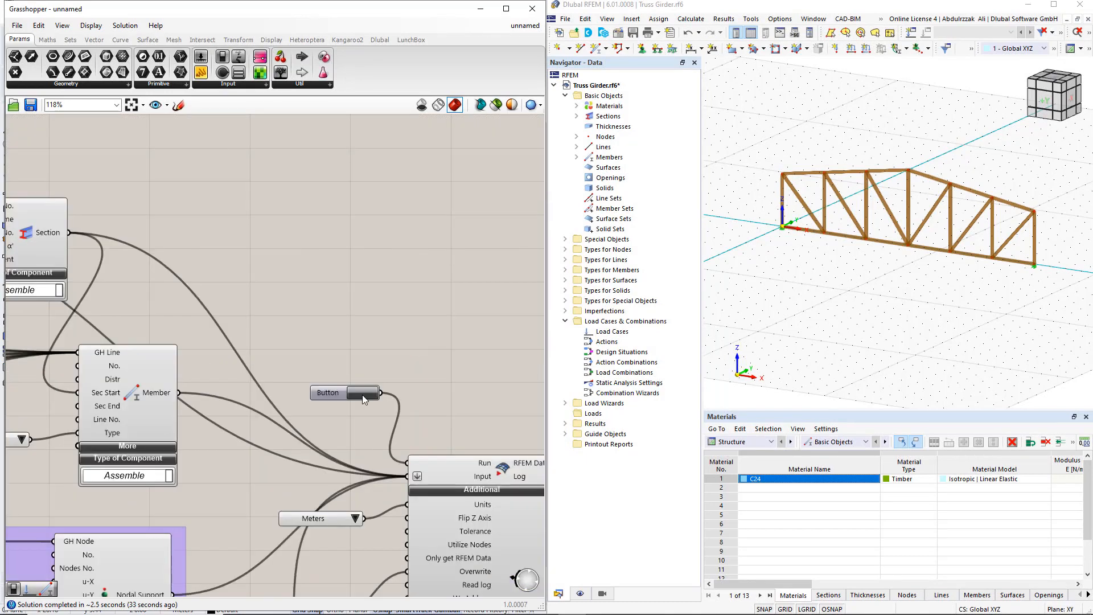
pyautogui.click(363, 392)
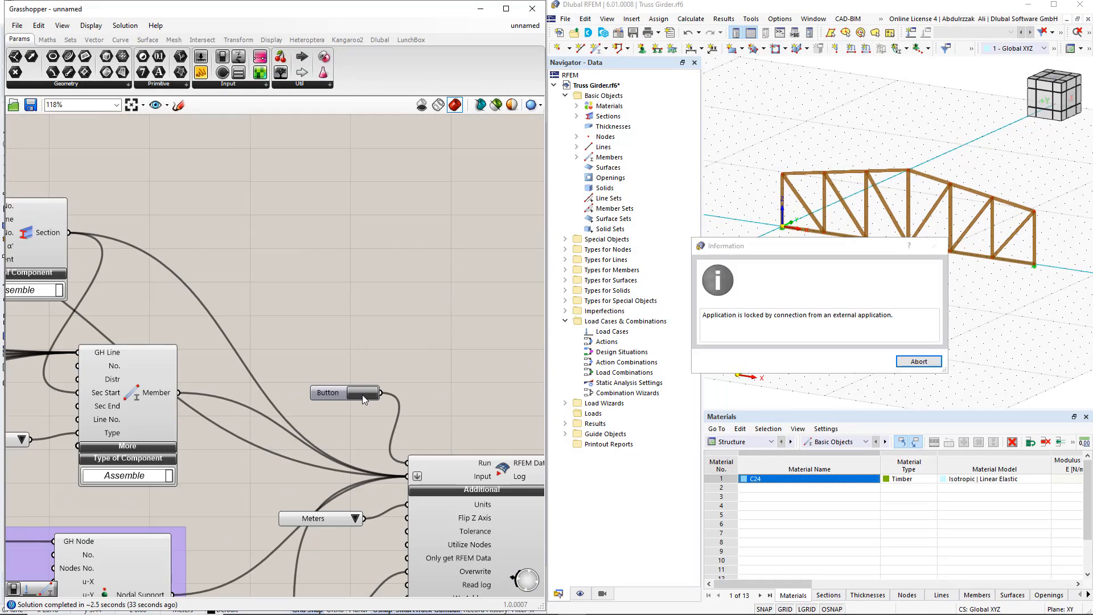
pyautogui.click(917, 362)
pyautogui.click(855, 363)
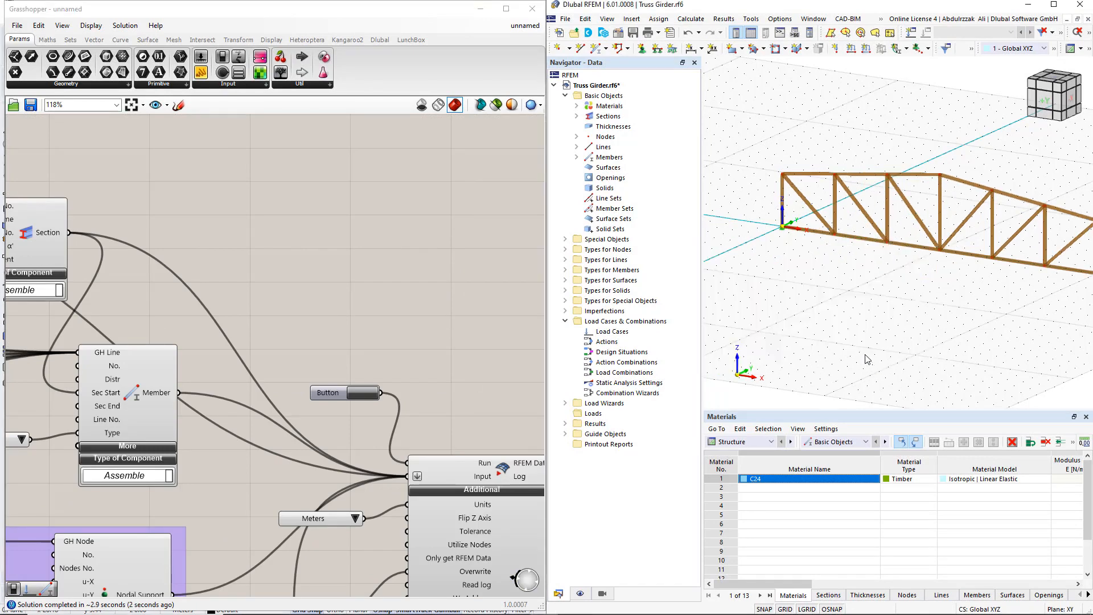